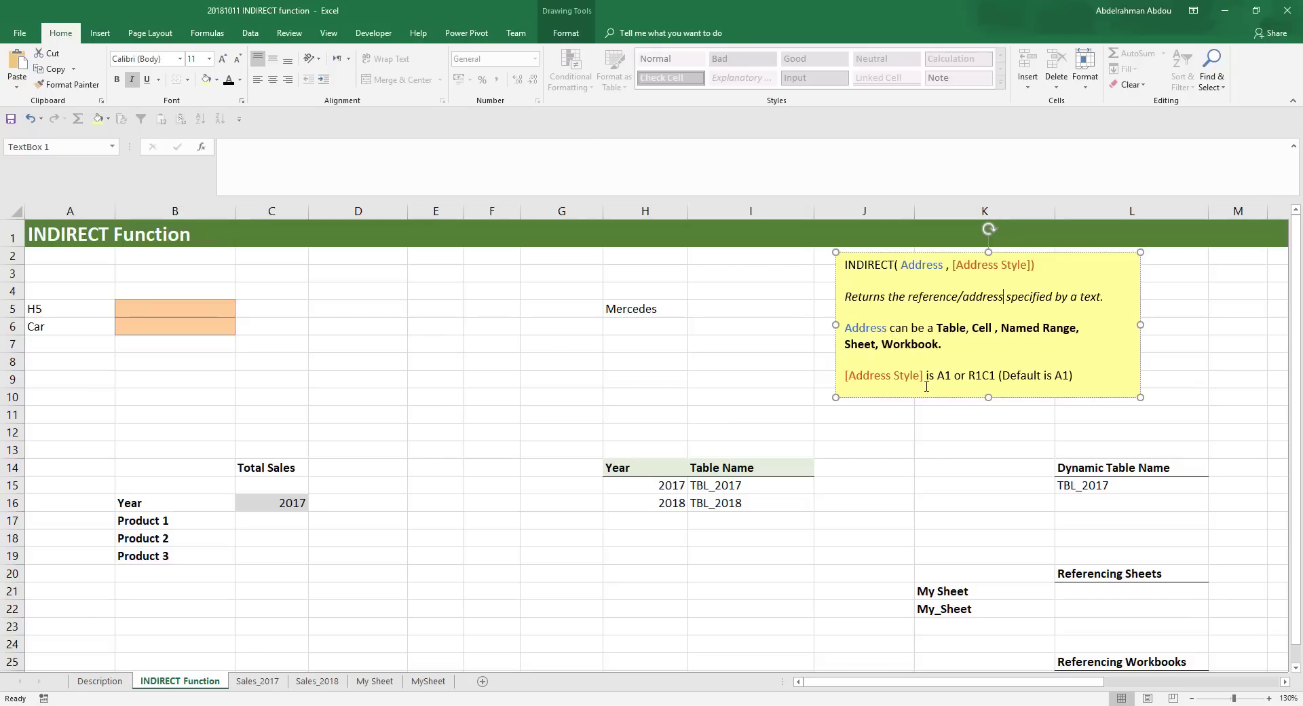
- Highlight the [Address Style] explanation in the yellow INDIRECT syntax note
left_click_drag(927, 386, 837, 380)
left_click(864, 393)
left_click_drag(953, 374, 938, 375)
key("ctrl+b")
left_click(944, 392)
left_click_drag(927, 375, 847, 376)
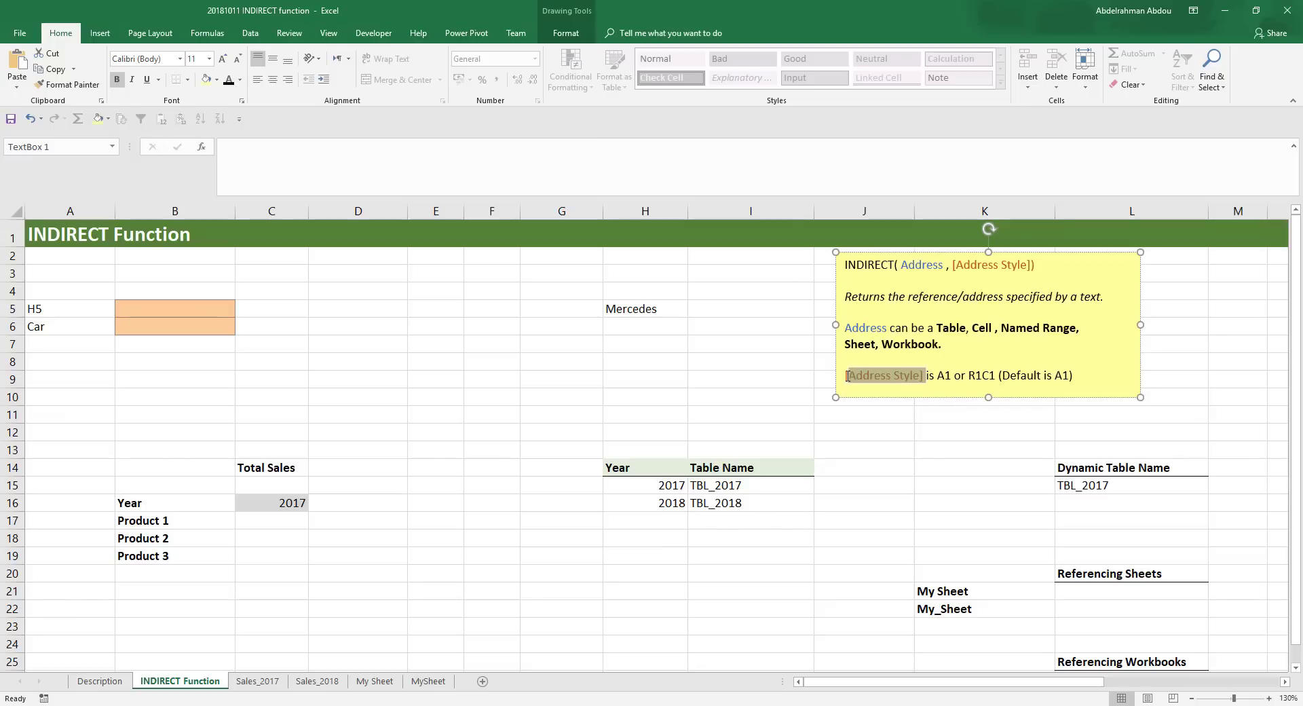
left_click(850, 381)
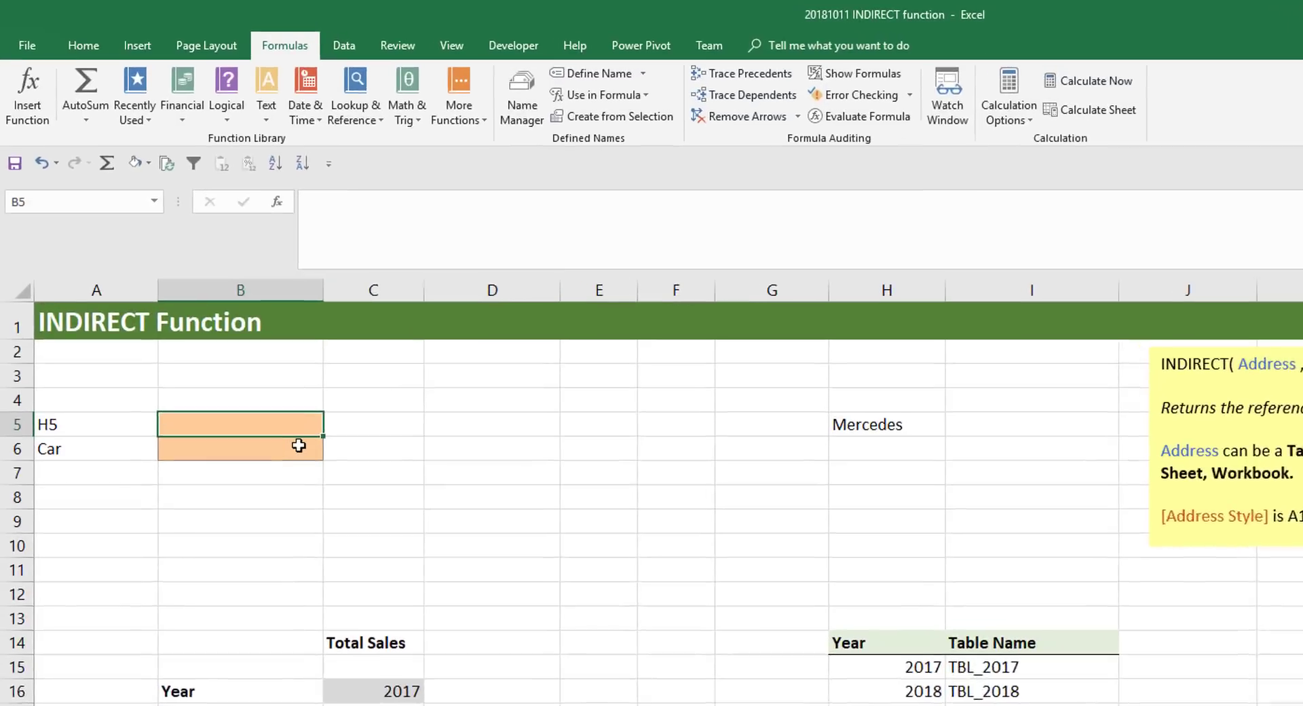
- Enter the formula =INDIRECT(A5) in cell B5, leaving out the optional address style argument
key("F2")
type("=IND")
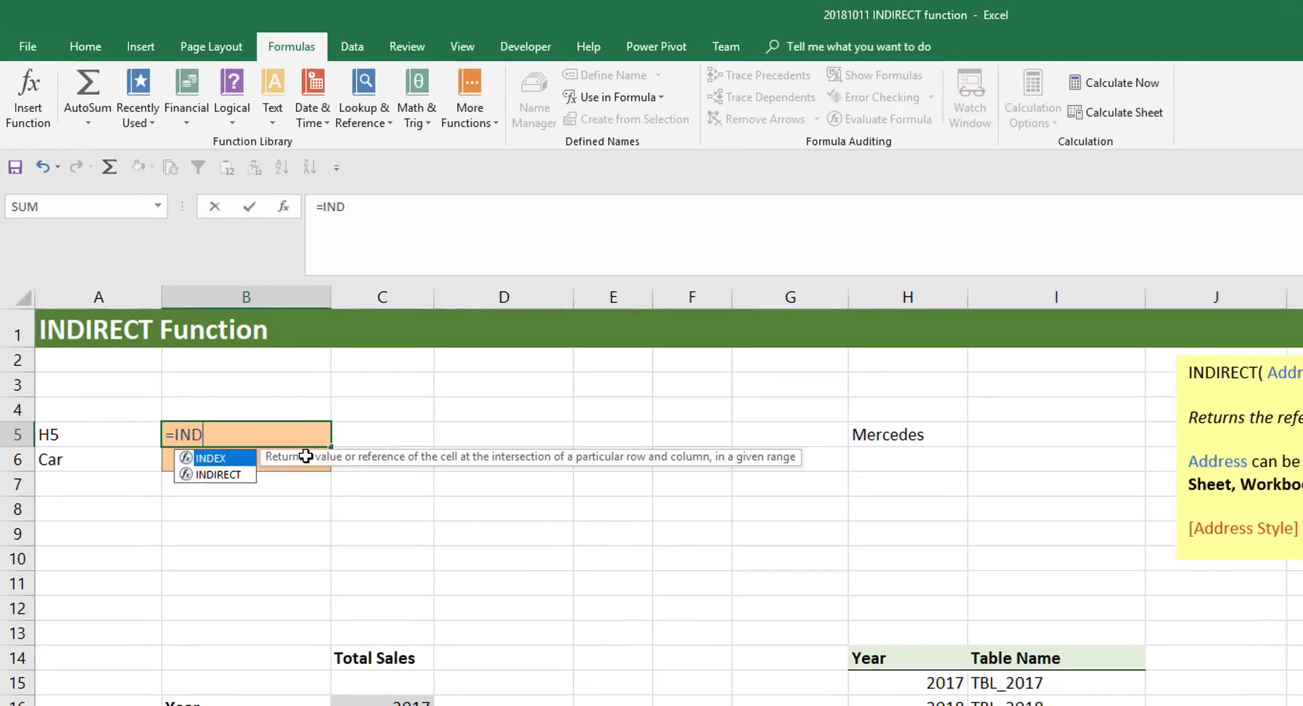
key("Down")
key("Tab")
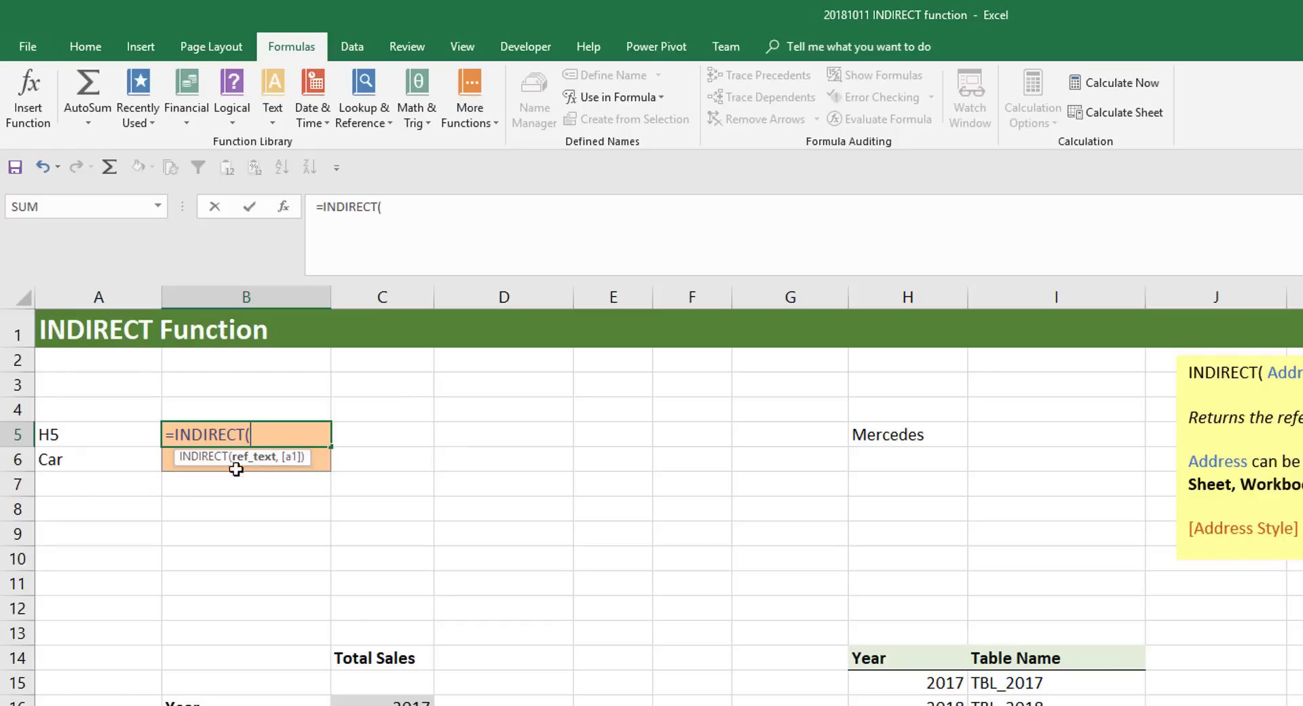
left_click(70, 433)
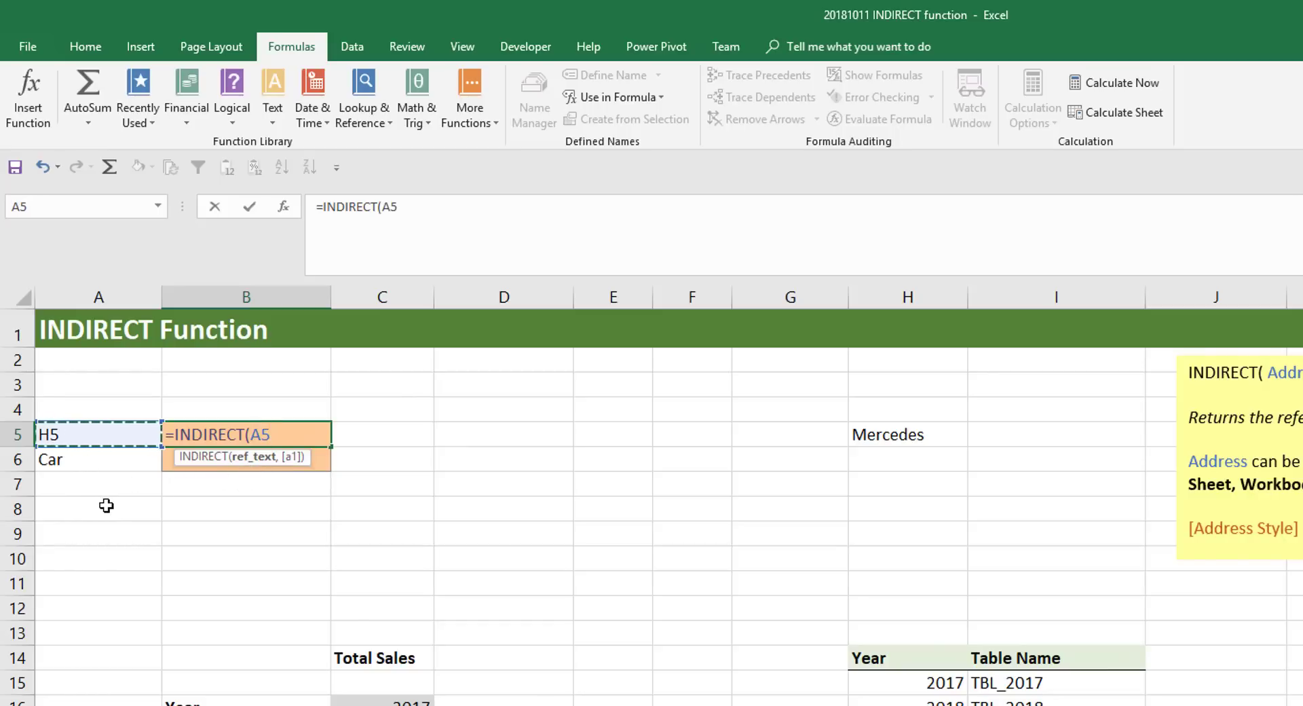
type(",")
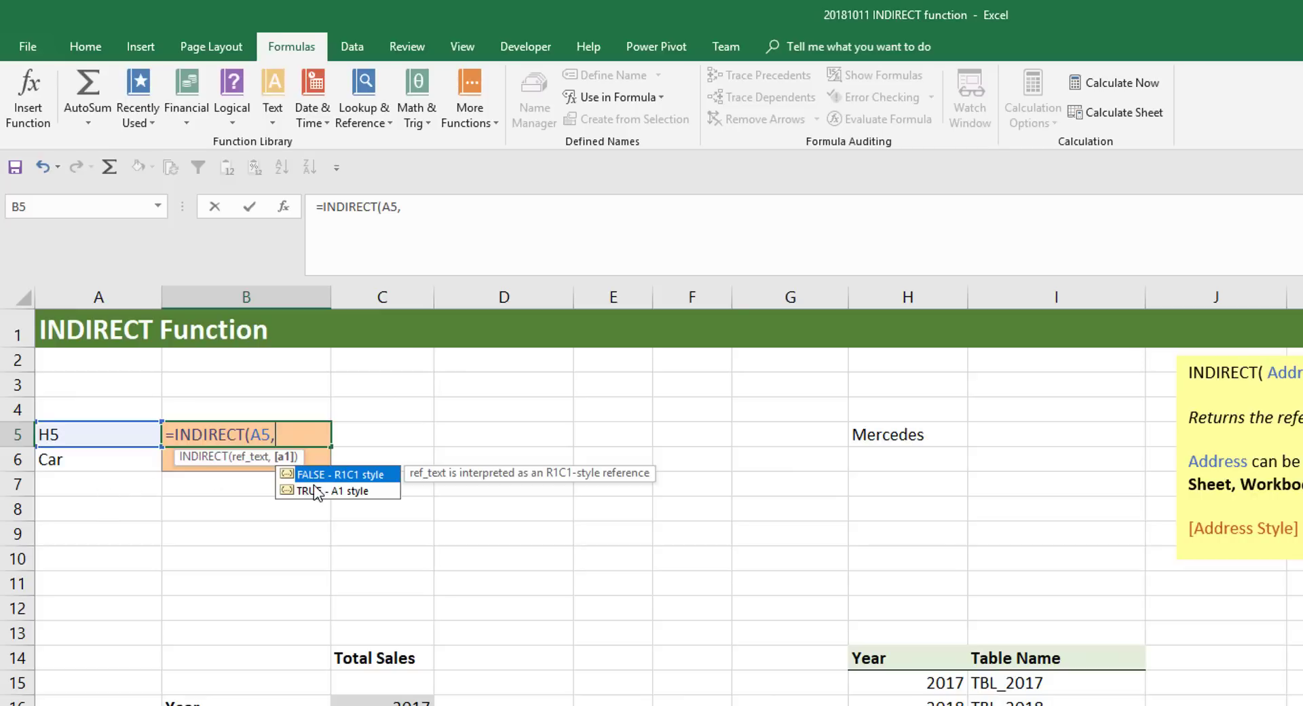
left_click(355, 492)
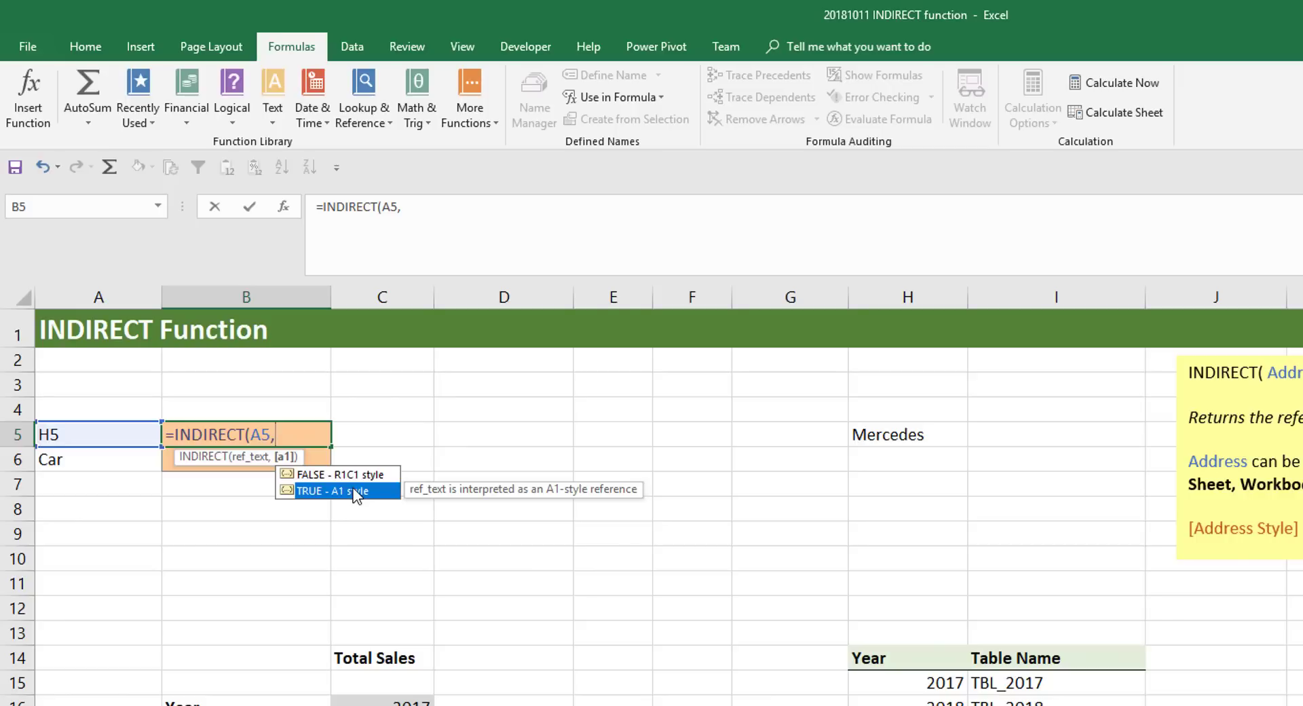
key("BackSpace")
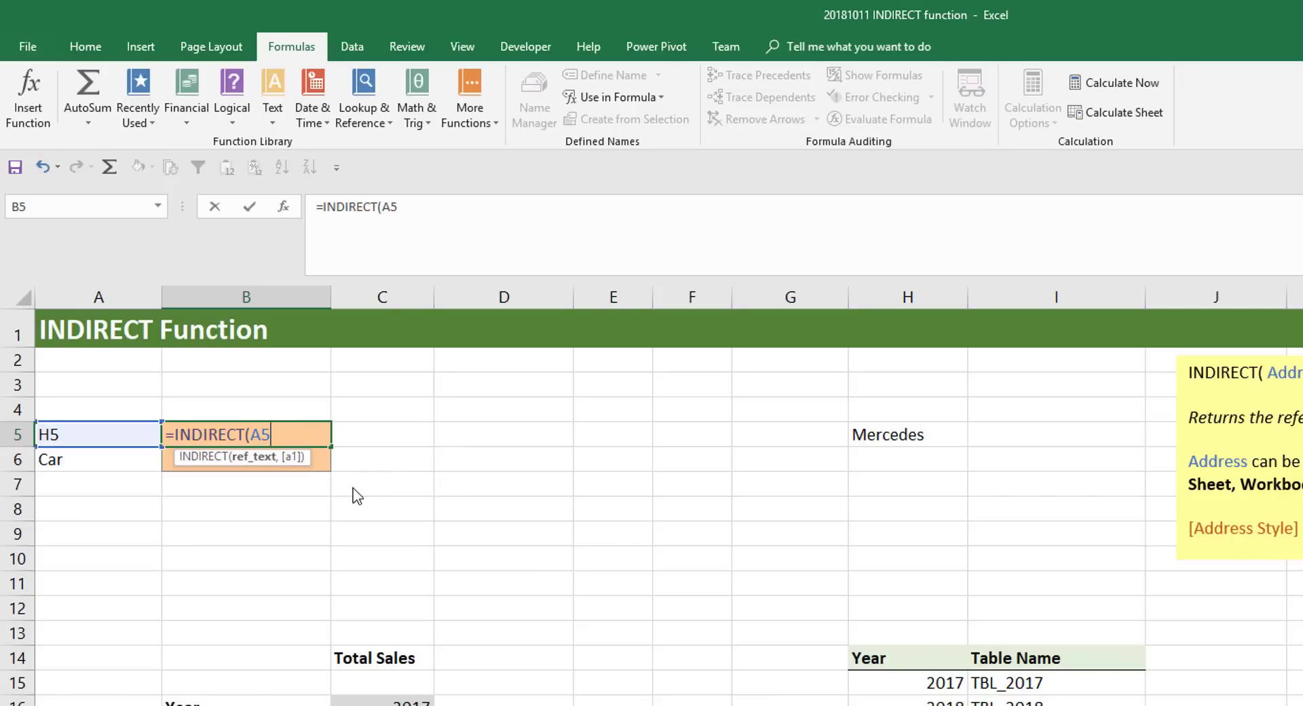
type(")")
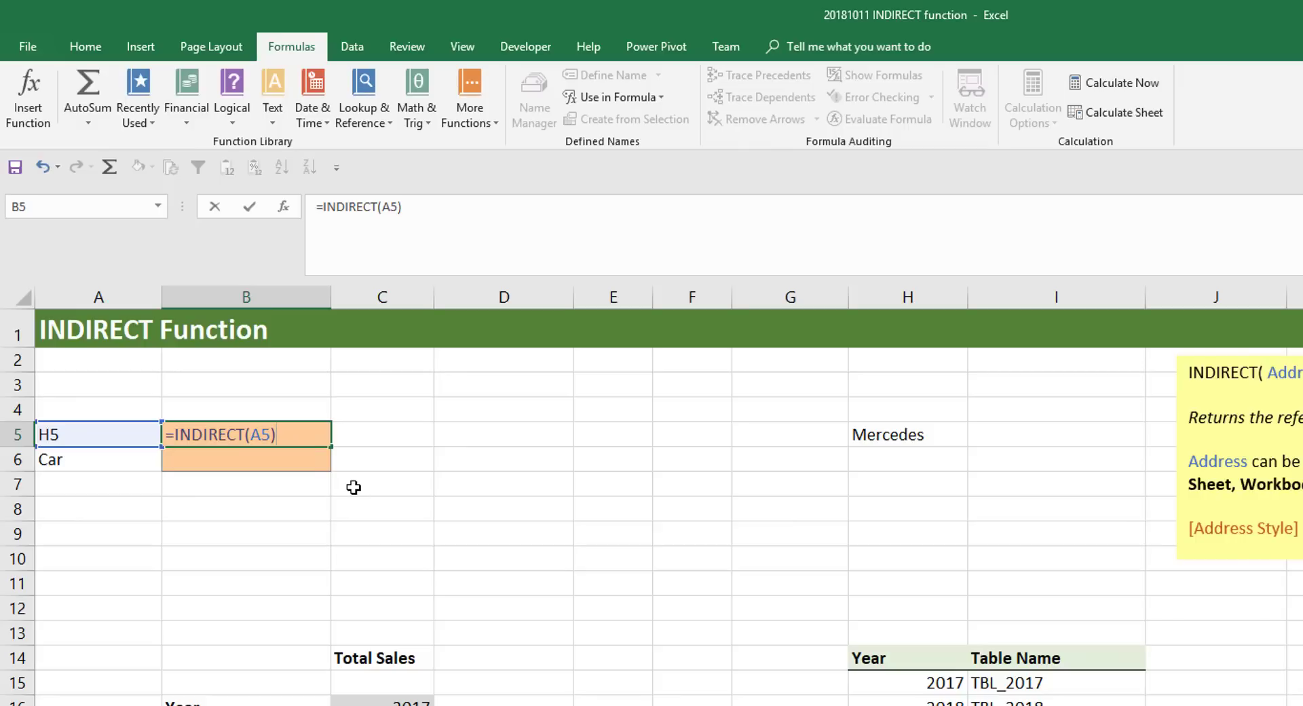
key("ctrl+Return")
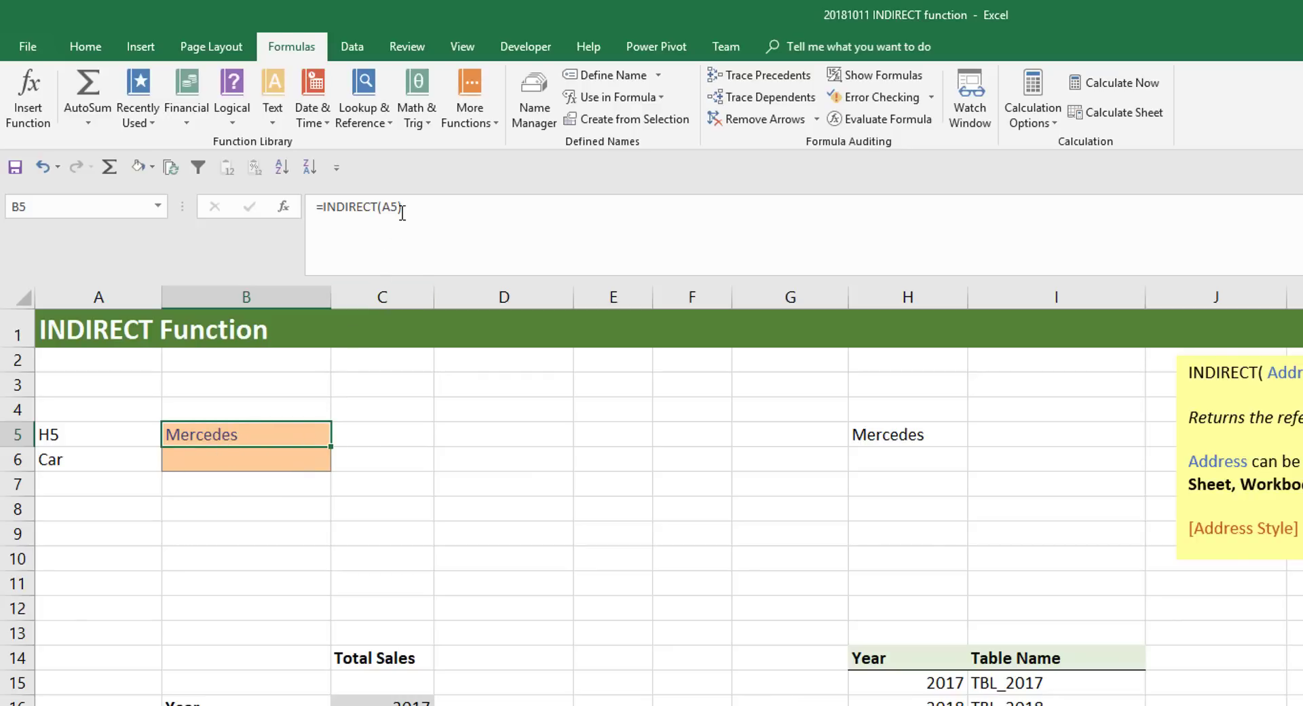
- Check the address text in A5, the formula in B5 and the referenced cell H5
left_click(92, 437)
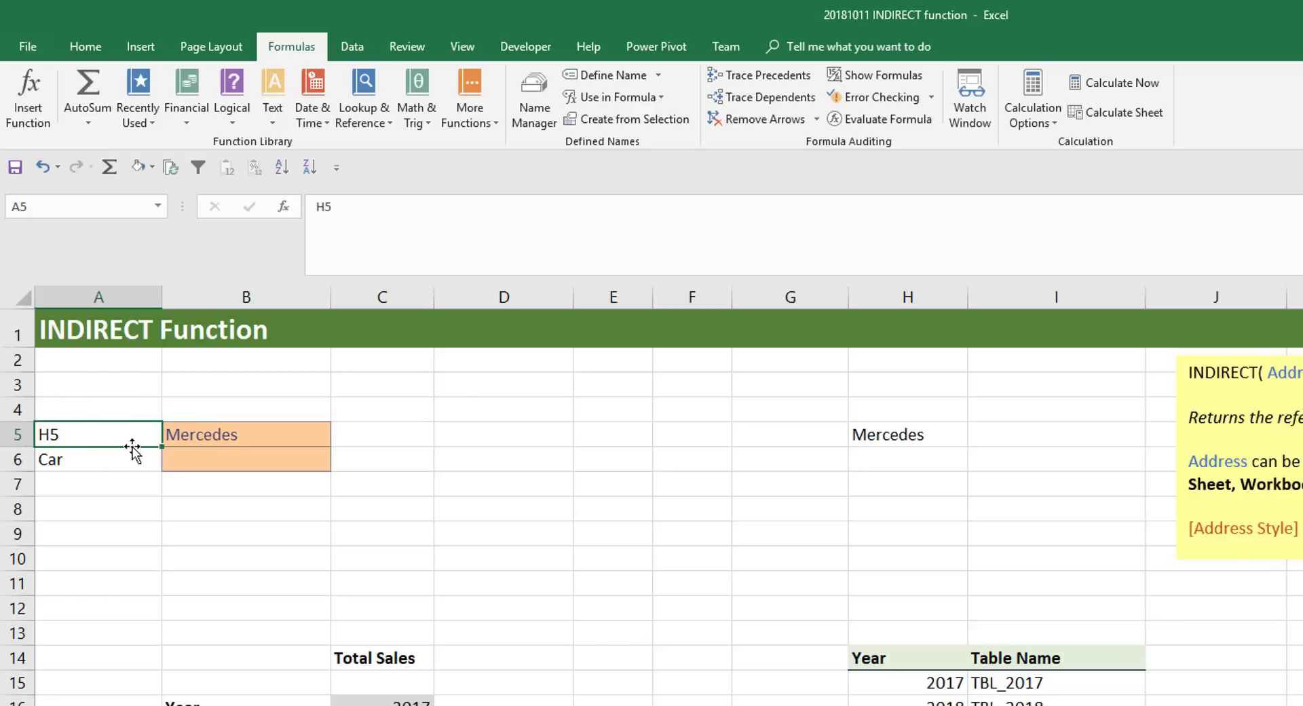
left_click(190, 432)
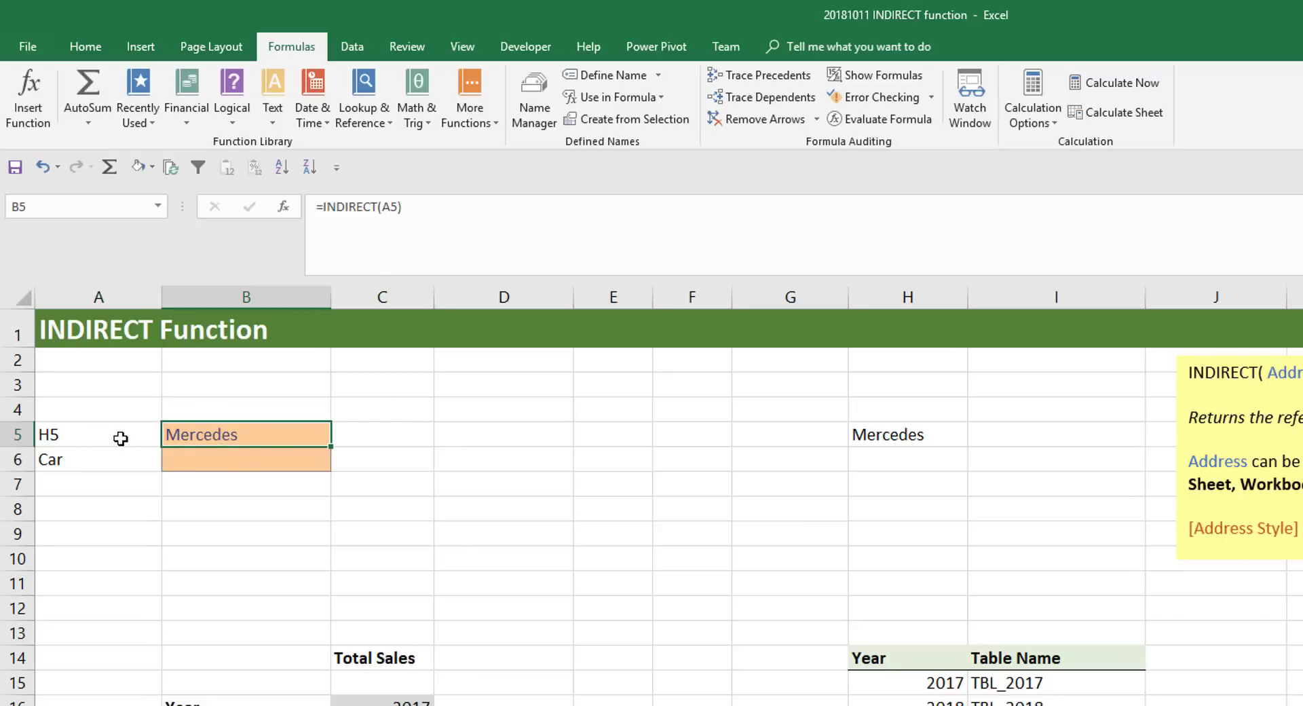
left_click(893, 436)
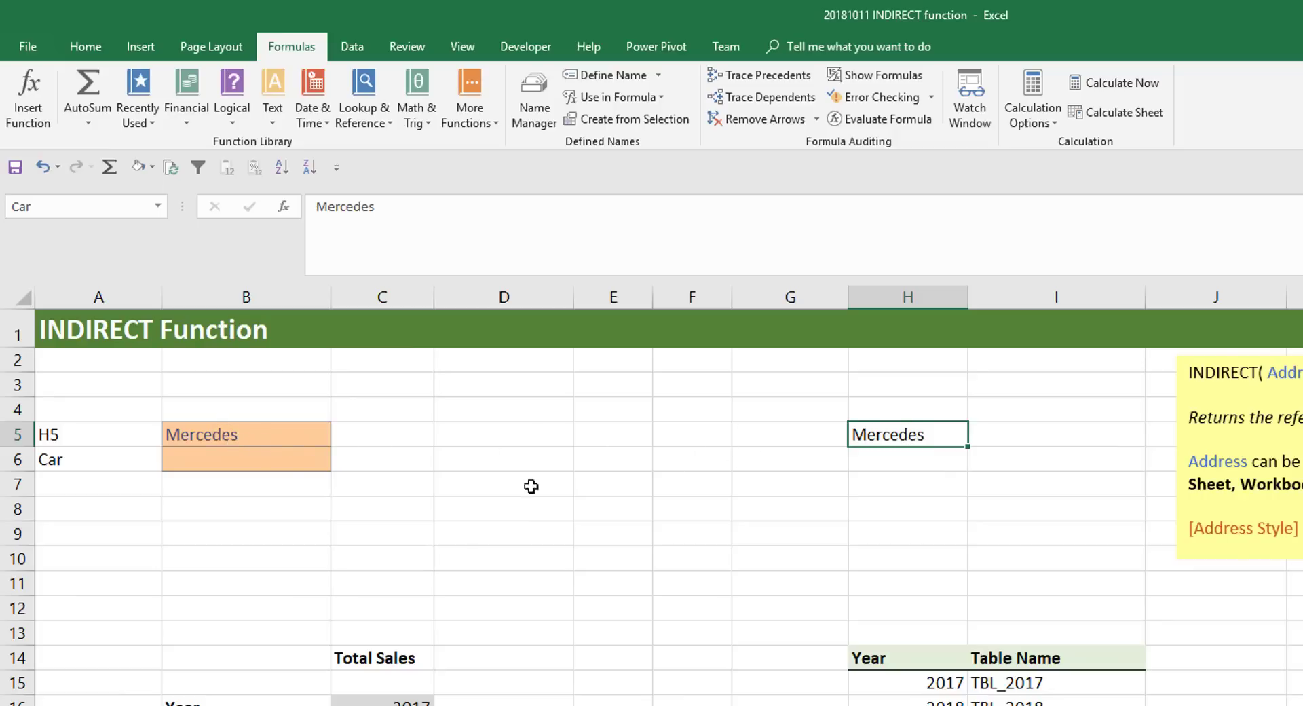
- Clear the address in cell A5 to test the formula in B5, and undo the deletion
key("Home")
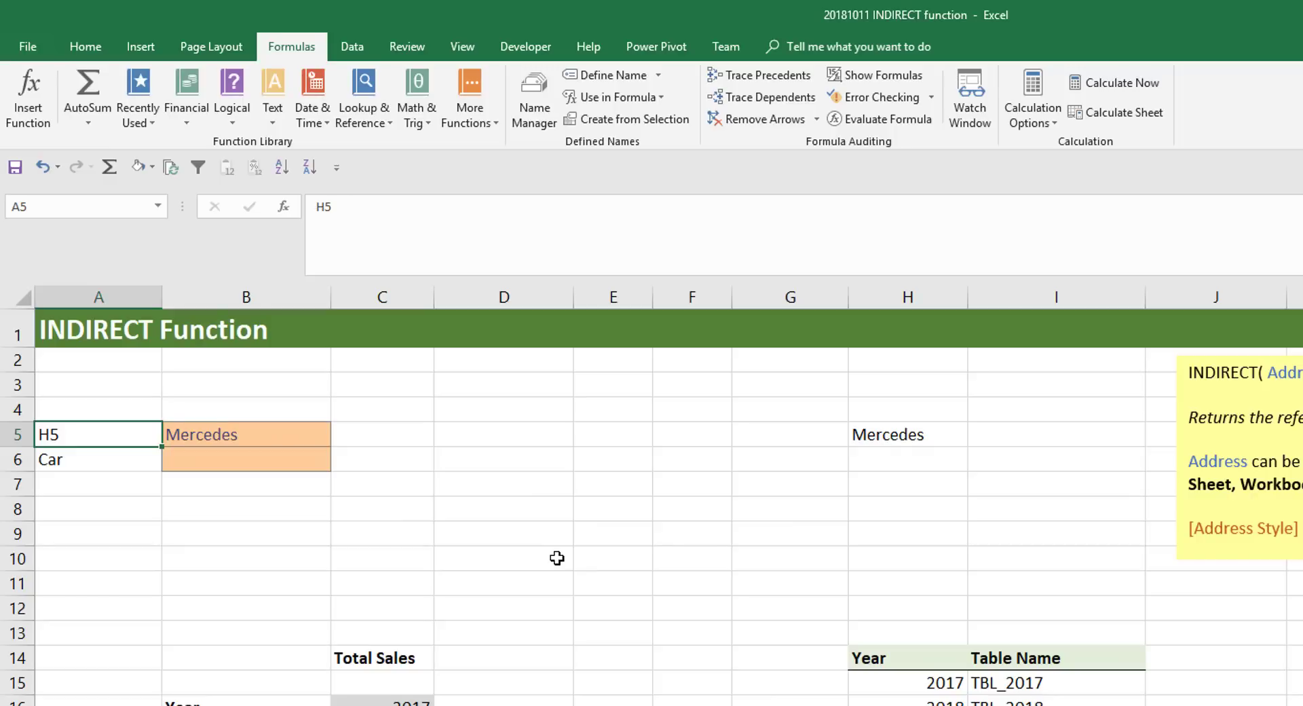
key("Delete")
left_click(276, 435)
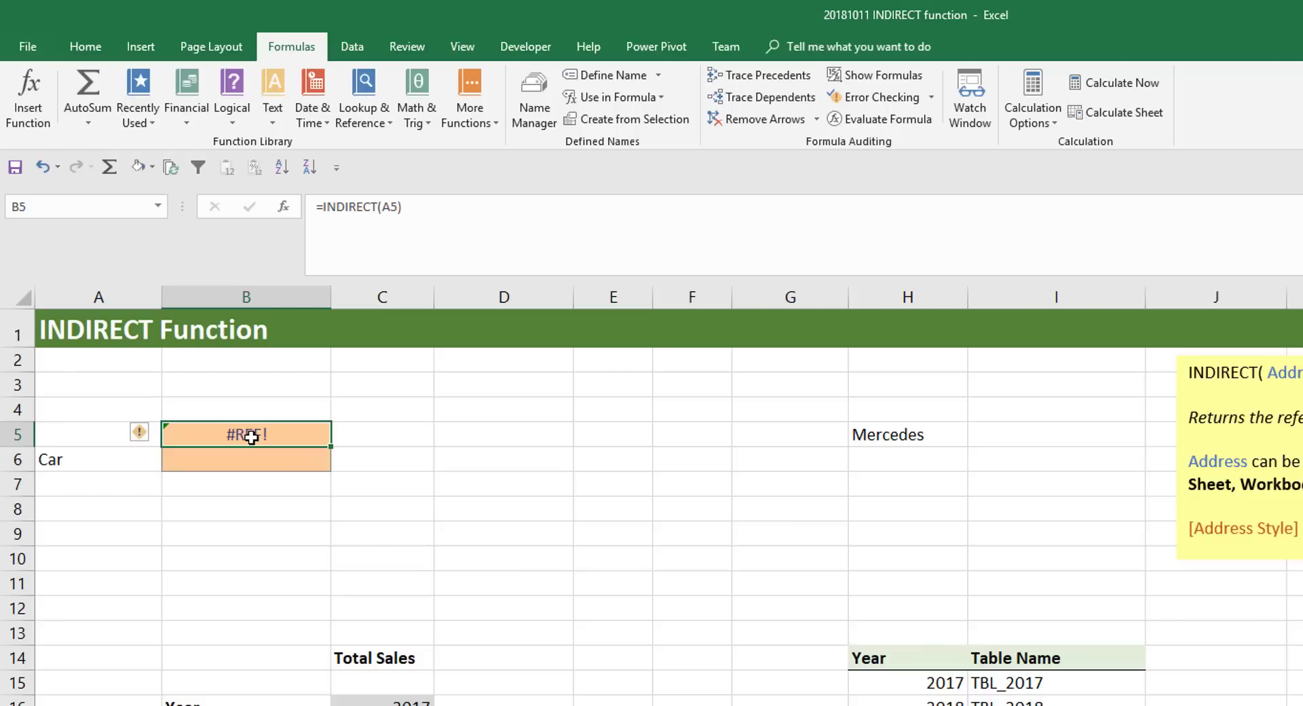
key("ctrl+z")
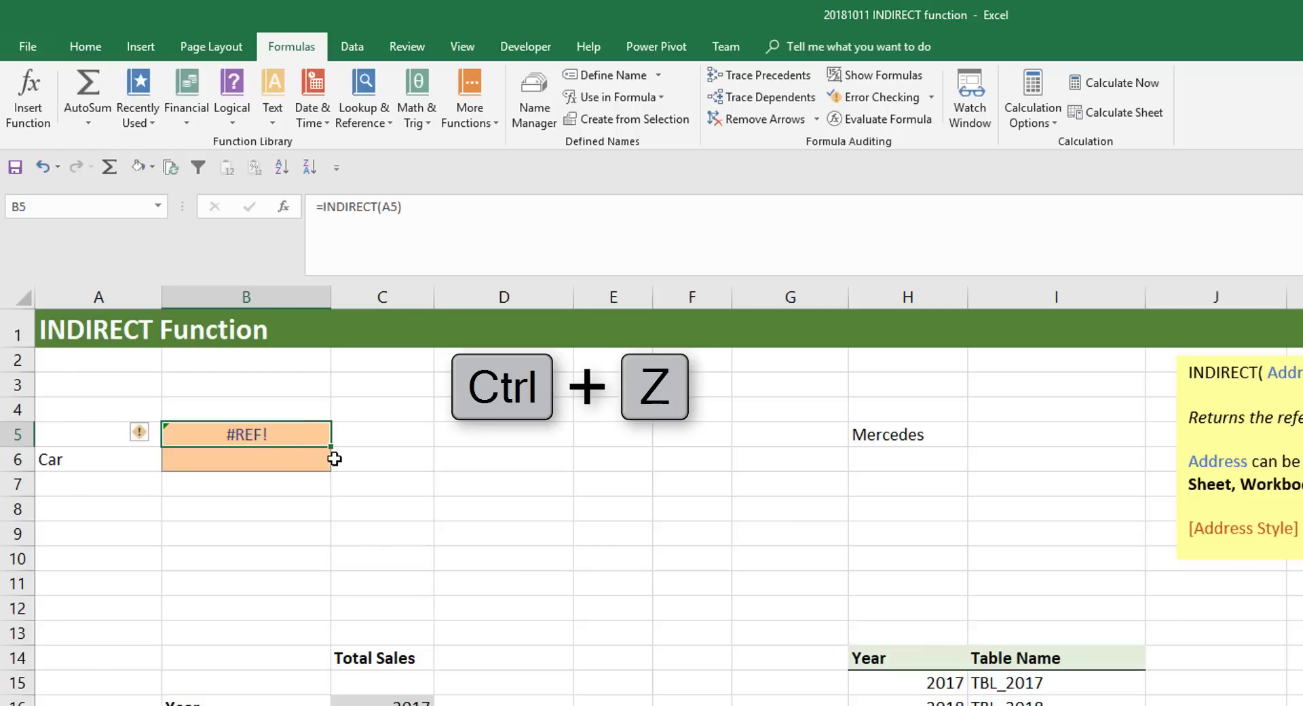
key("ctrl+z")
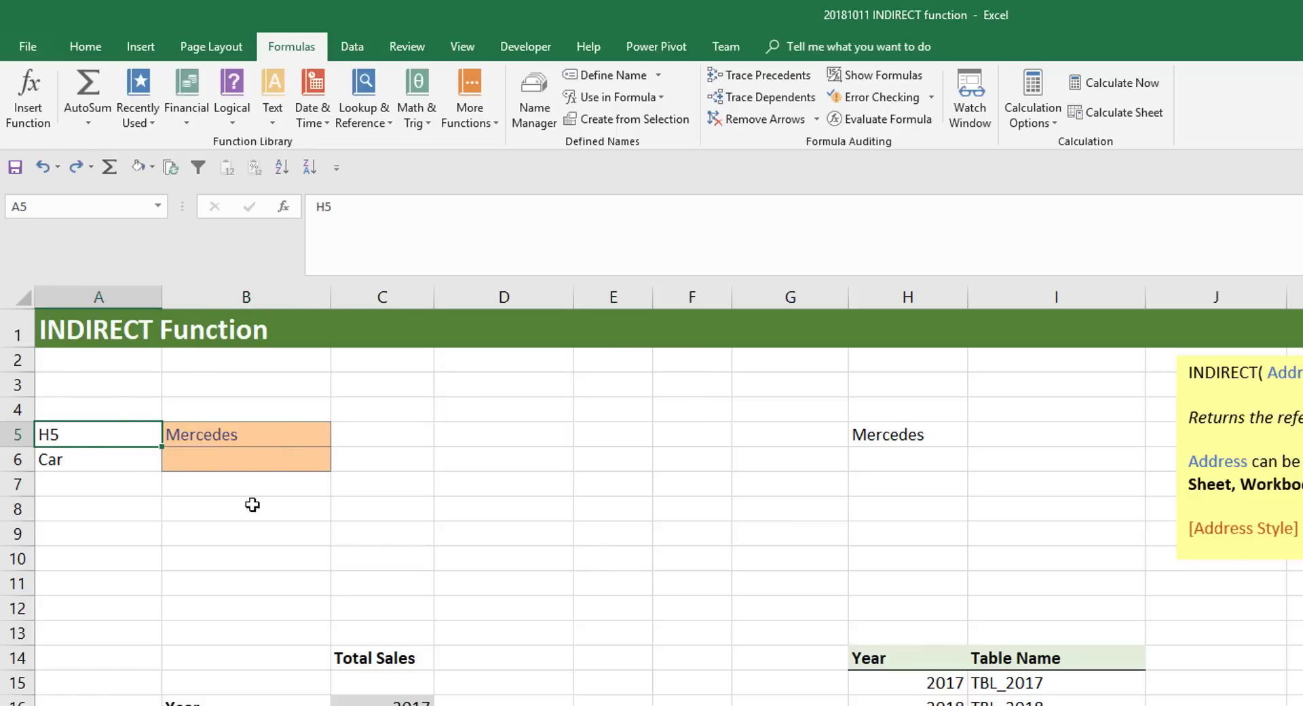
- Enter the formula =INDIRECT(A6) in cell B6 to reference the named range written in A6
left_click(266, 467)
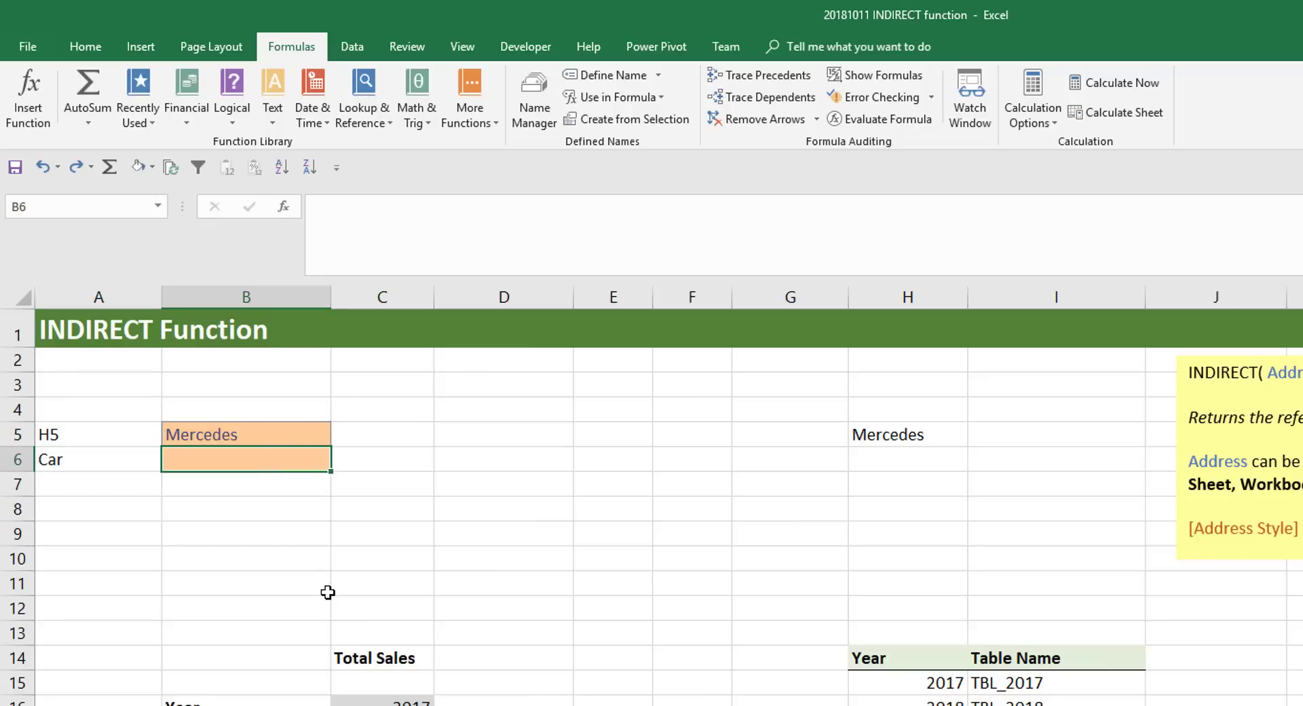
type("=IND")
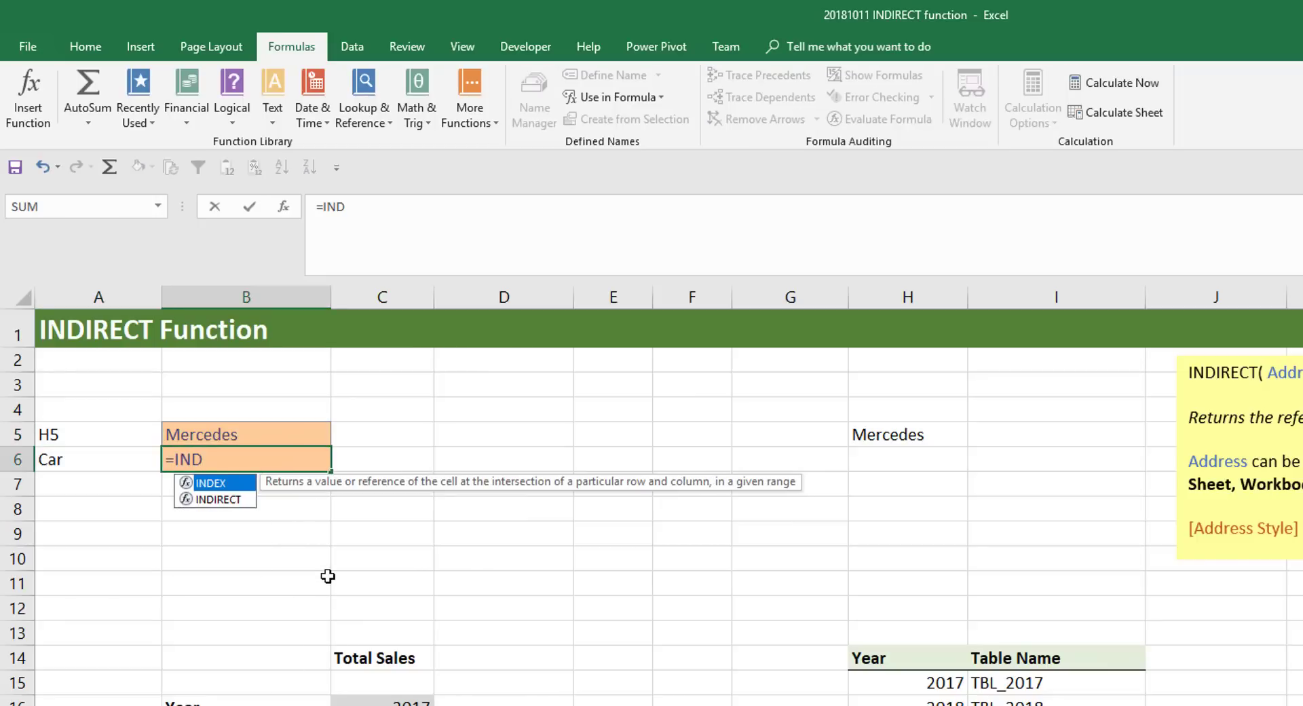
key("Down")
key("Tab")
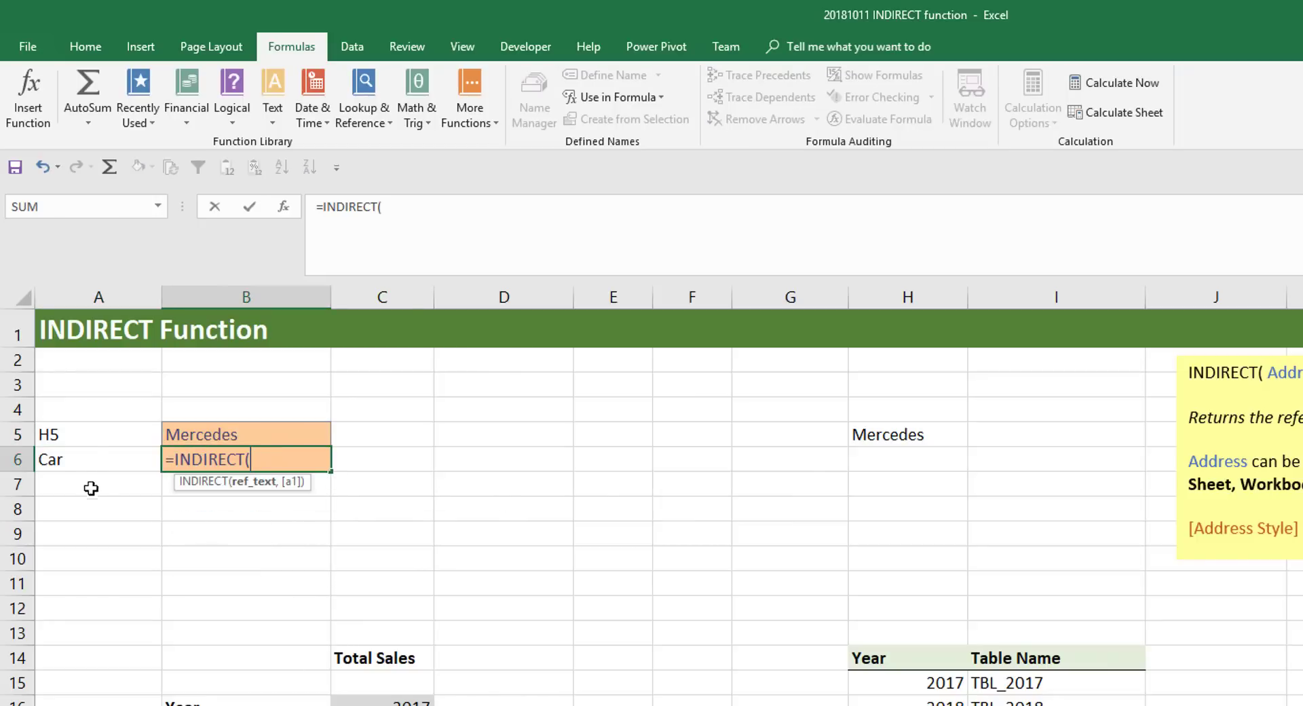
left_click(89, 457)
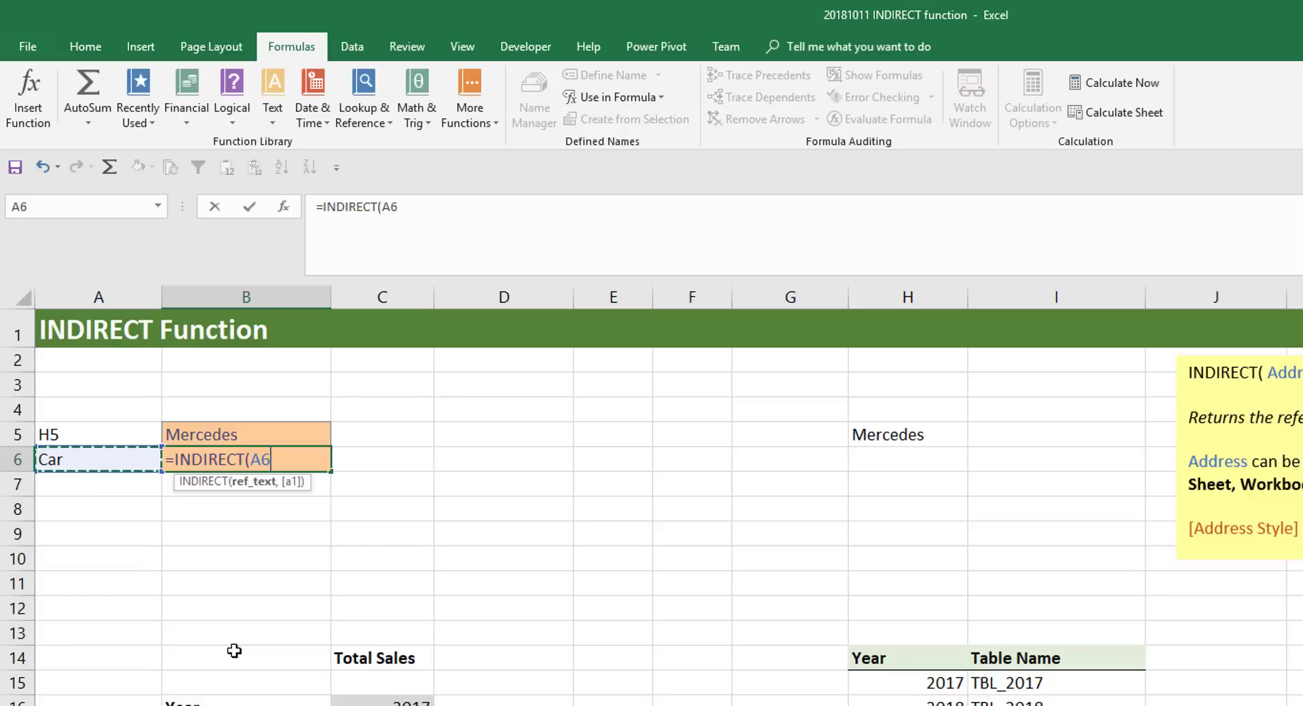
type(")")
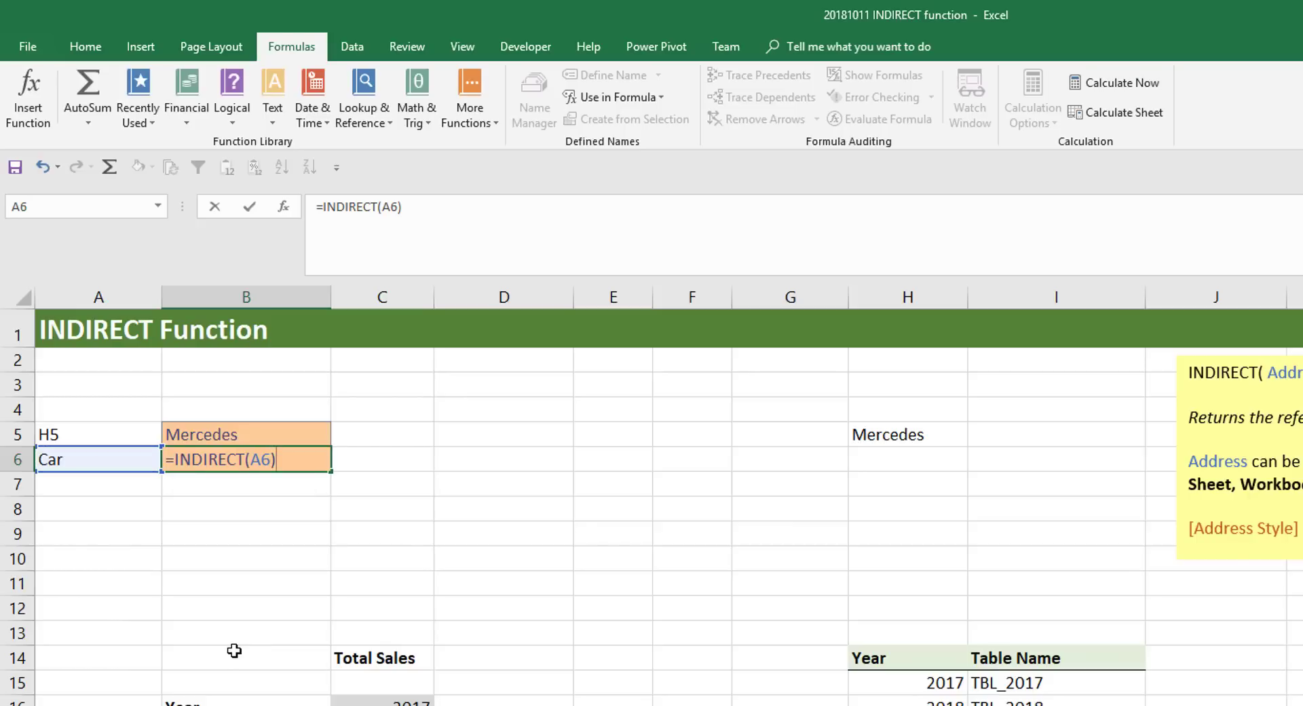
key("Return")
key("Up")
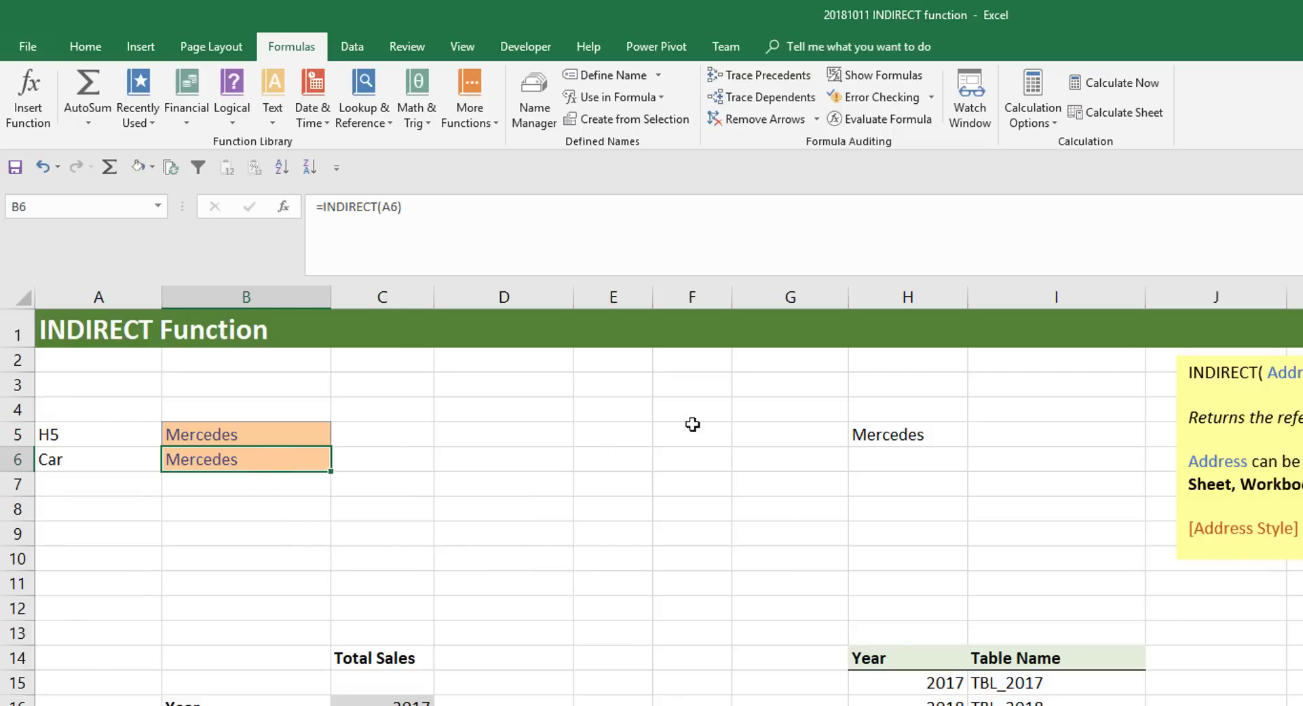
- Check the range name assigned to cell H5 and review the Car entry in the Name Manager
left_click(895, 434)
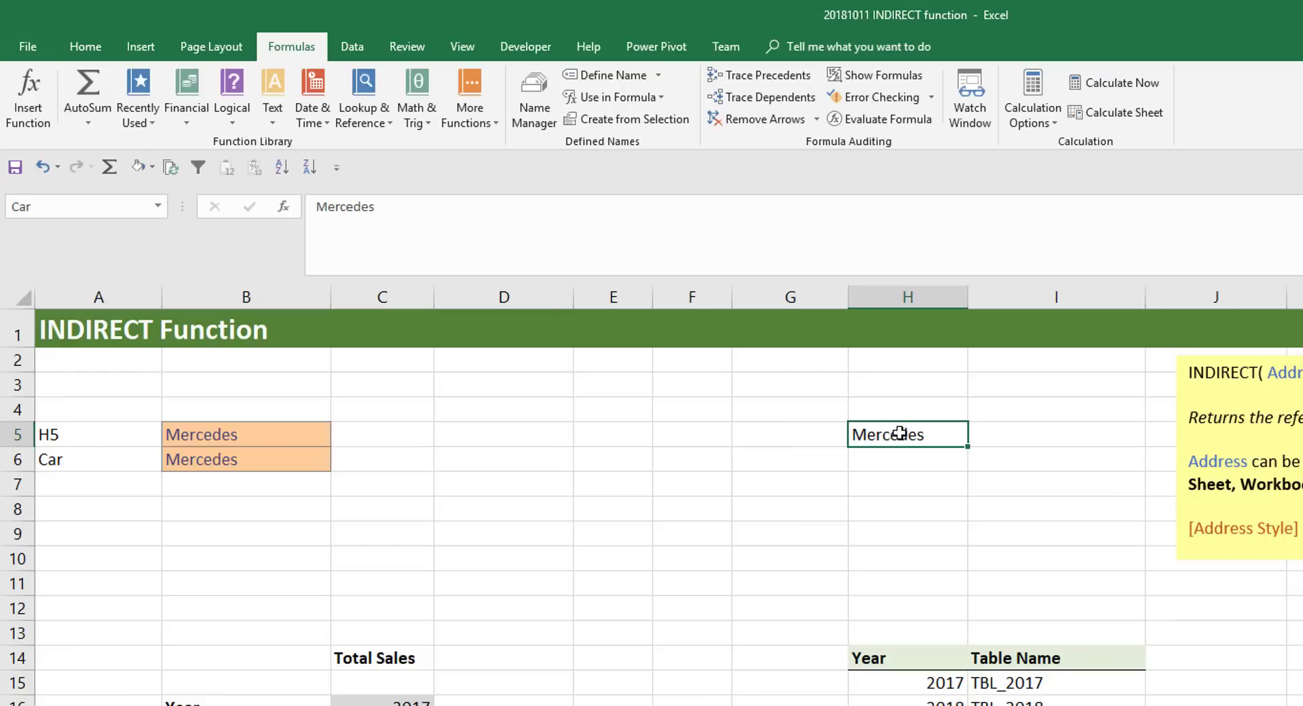
left_click(63, 206)
left_click_drag(34, 207, 9, 209)
left_click(97, 208)
left_click(532, 110)
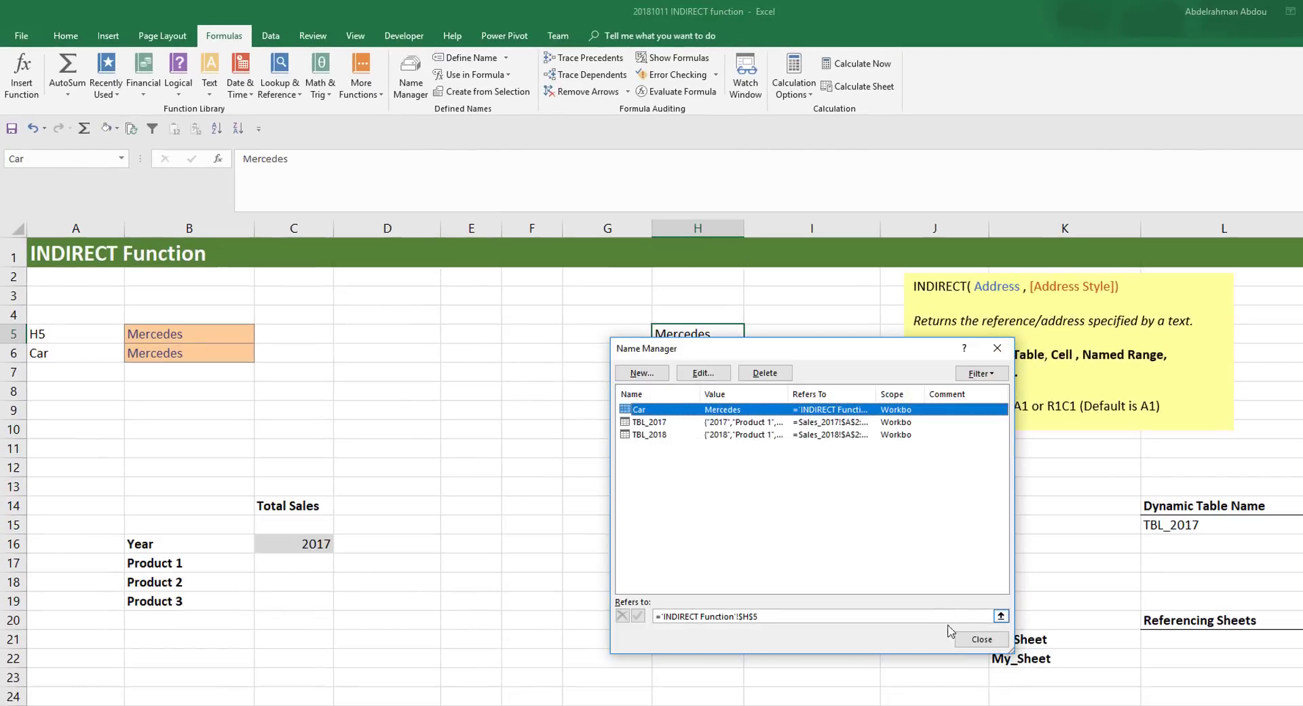
left_click_drag(977, 643, 957, 594)
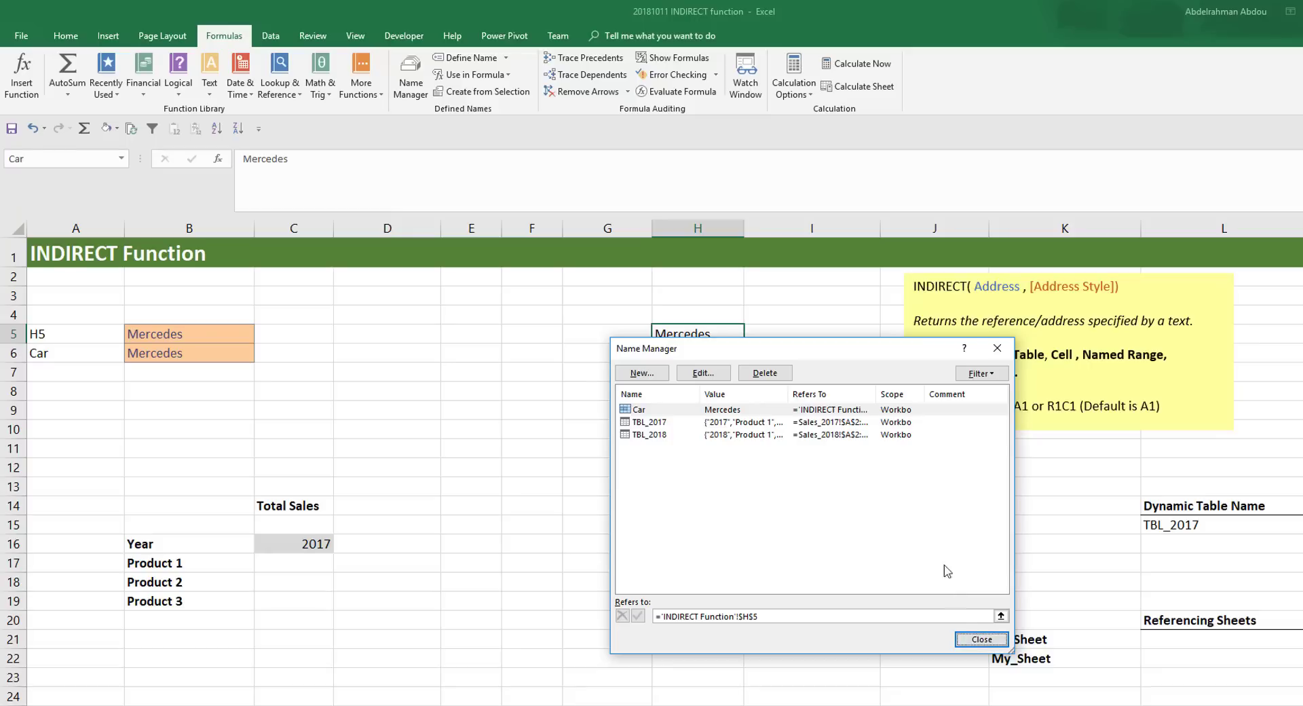
left_click(981, 639)
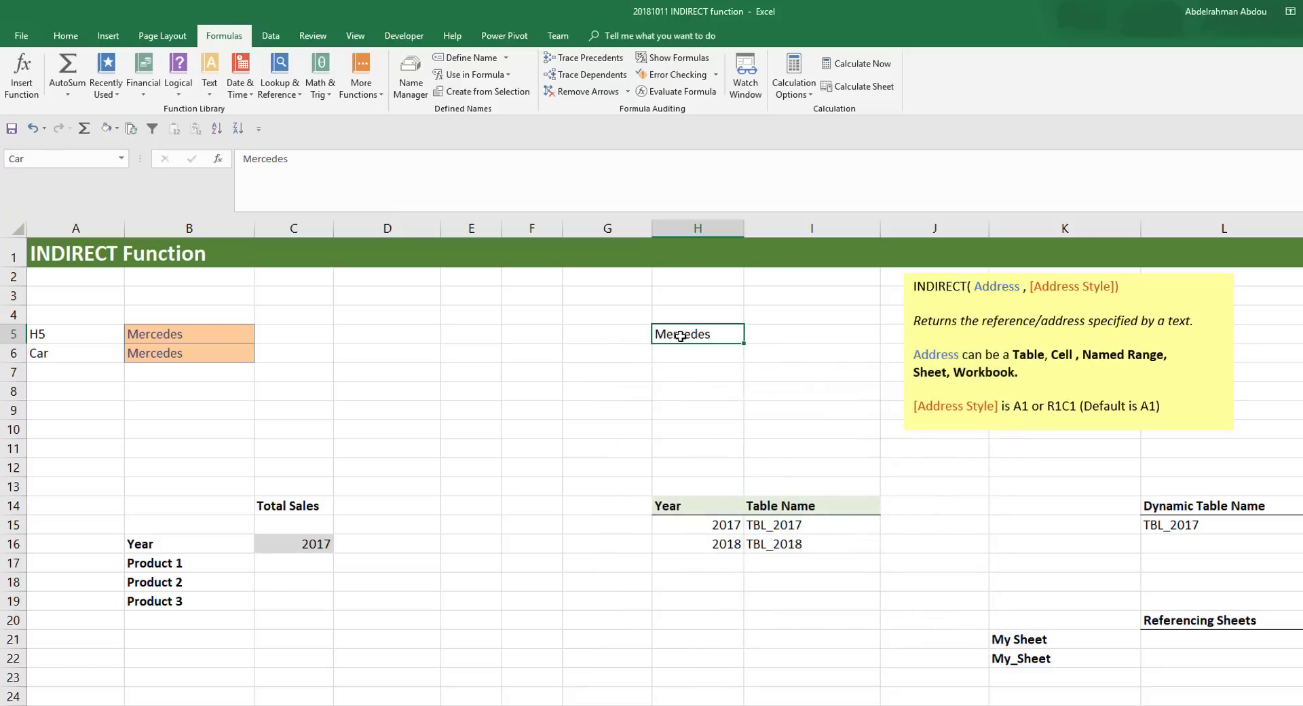
- Compare the formula in B6 with the name text in A6 and the named cell H5
left_click(205, 351)
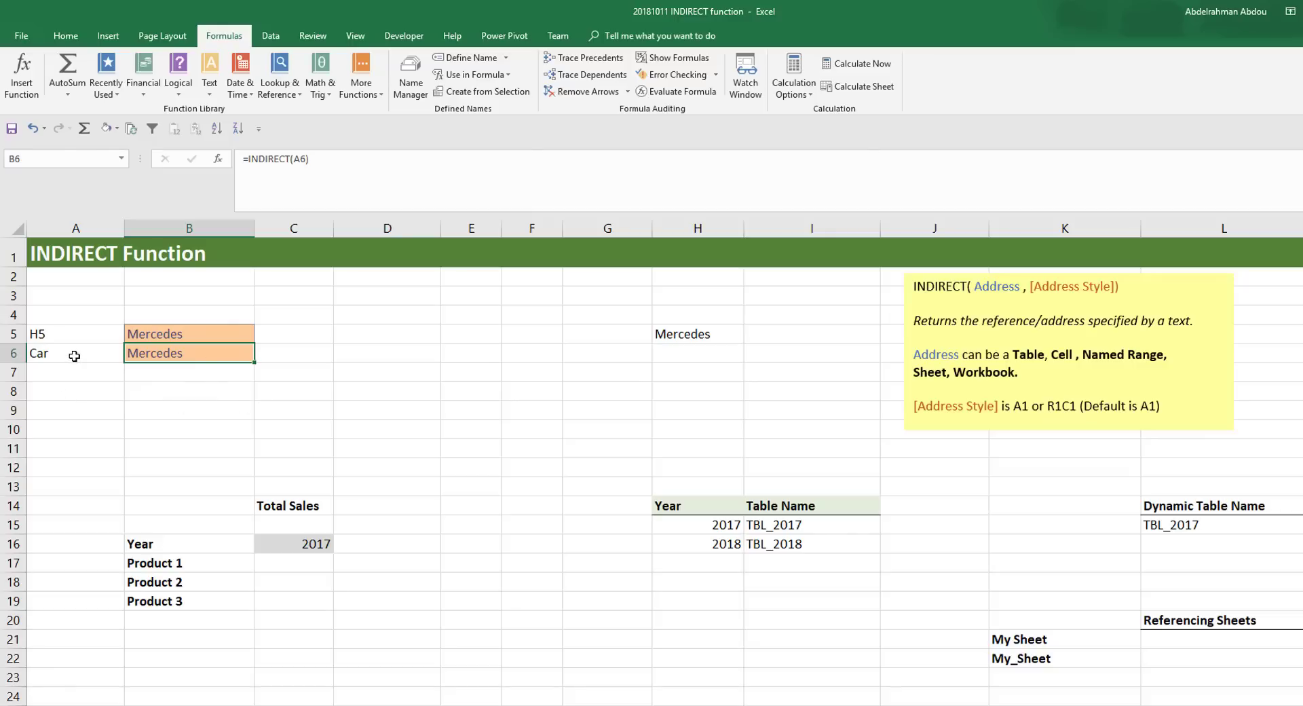
left_click(74, 353)
left_click(198, 366)
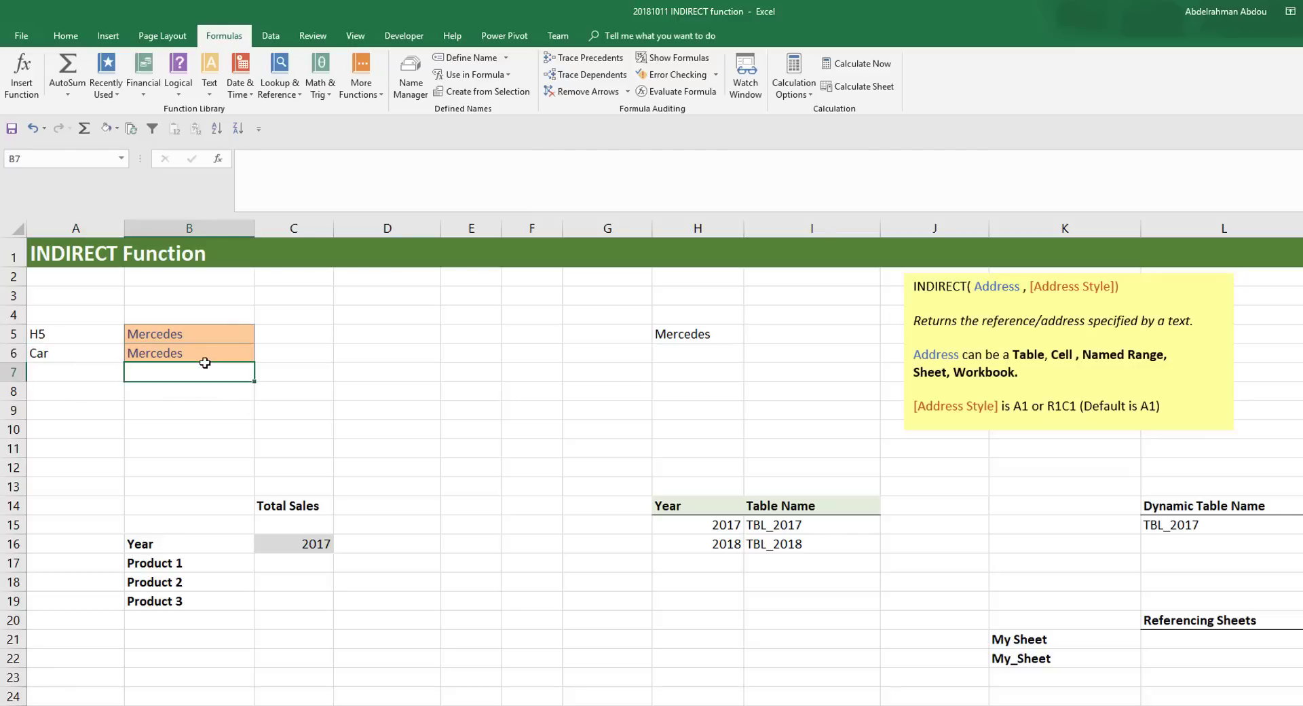
left_click(205, 353)
left_click(687, 333)
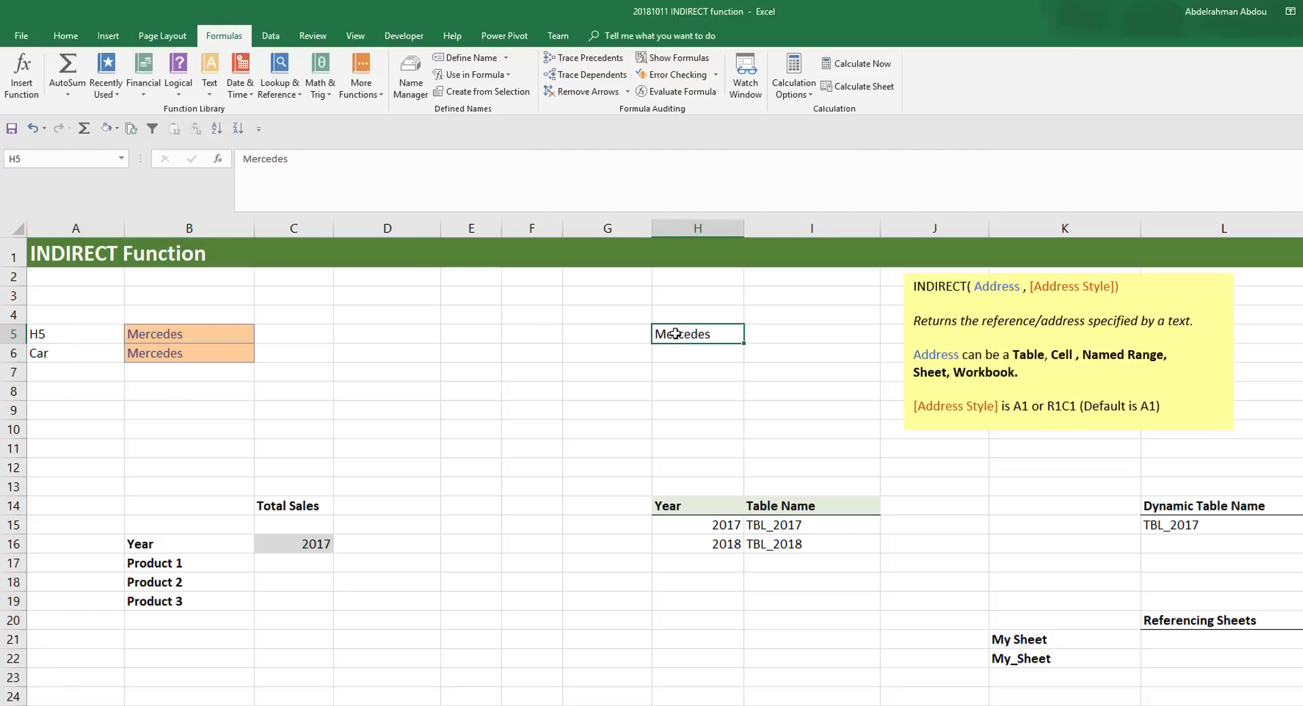
left_click(178, 353)
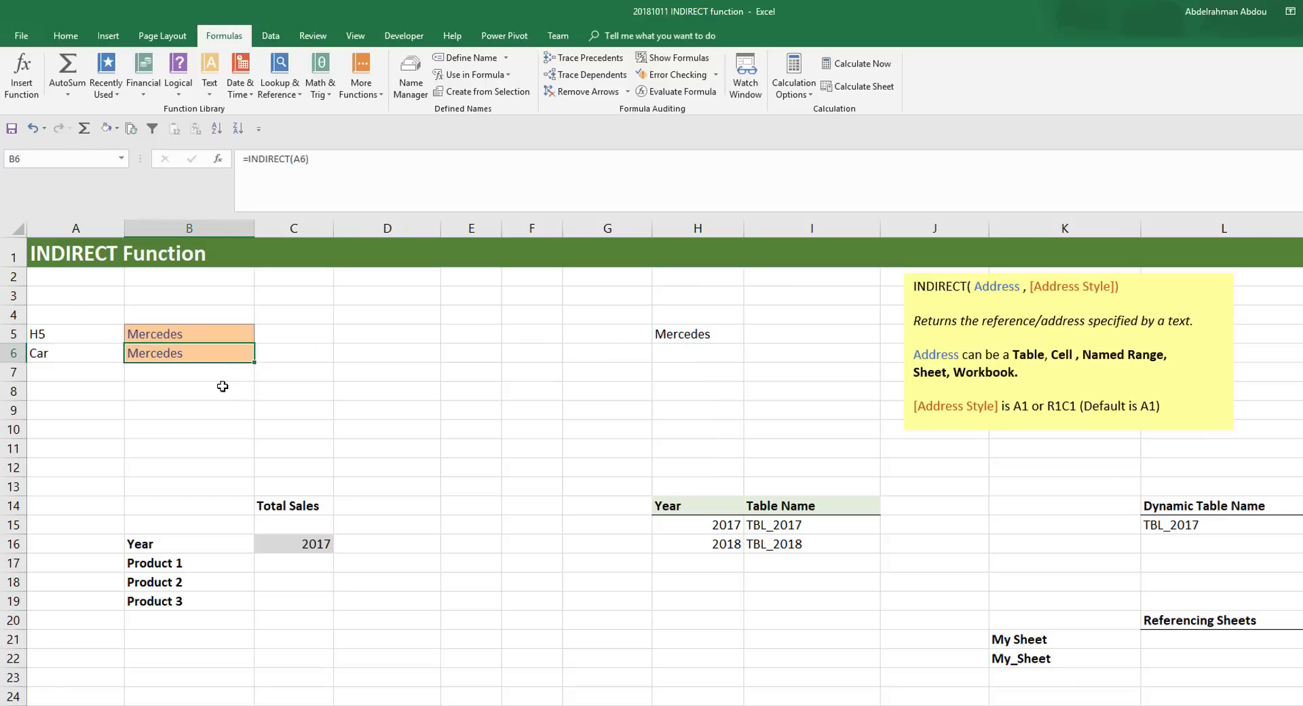
- Replace the text in cell A6 with bIKE and check how the formula in B6 responds
left_click(75, 350)
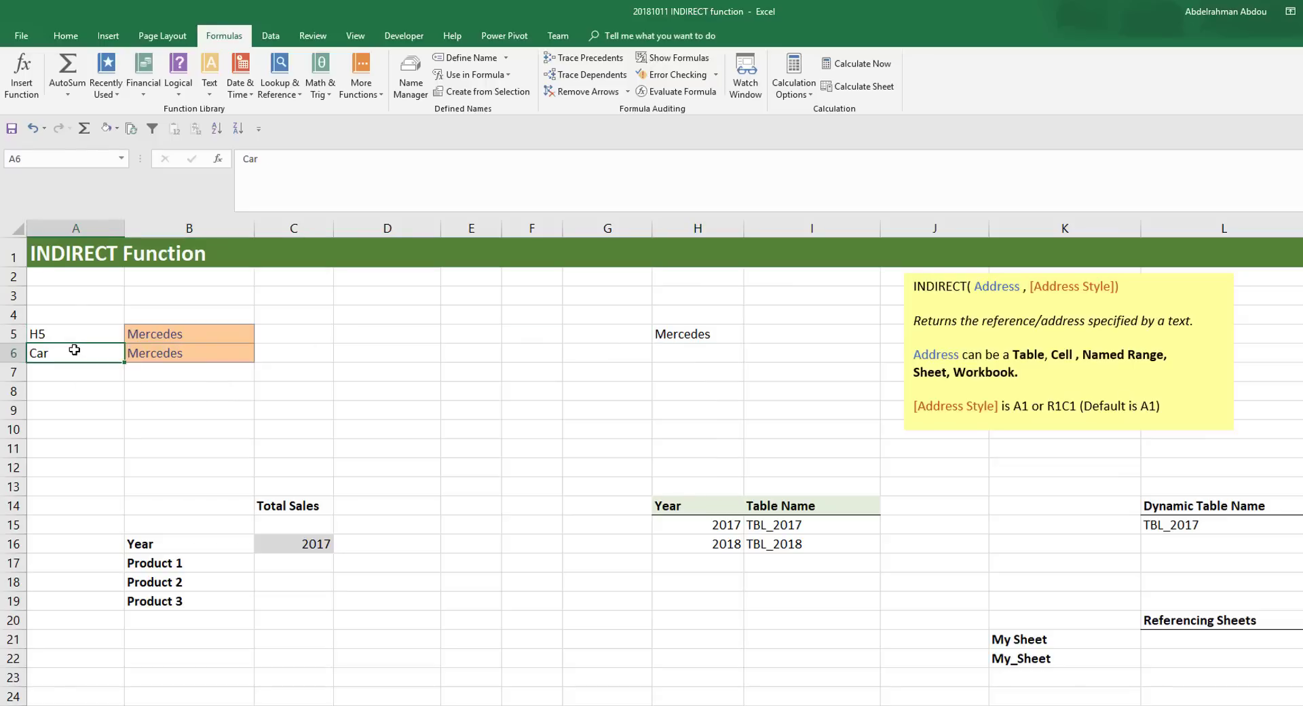
type("bIKE")
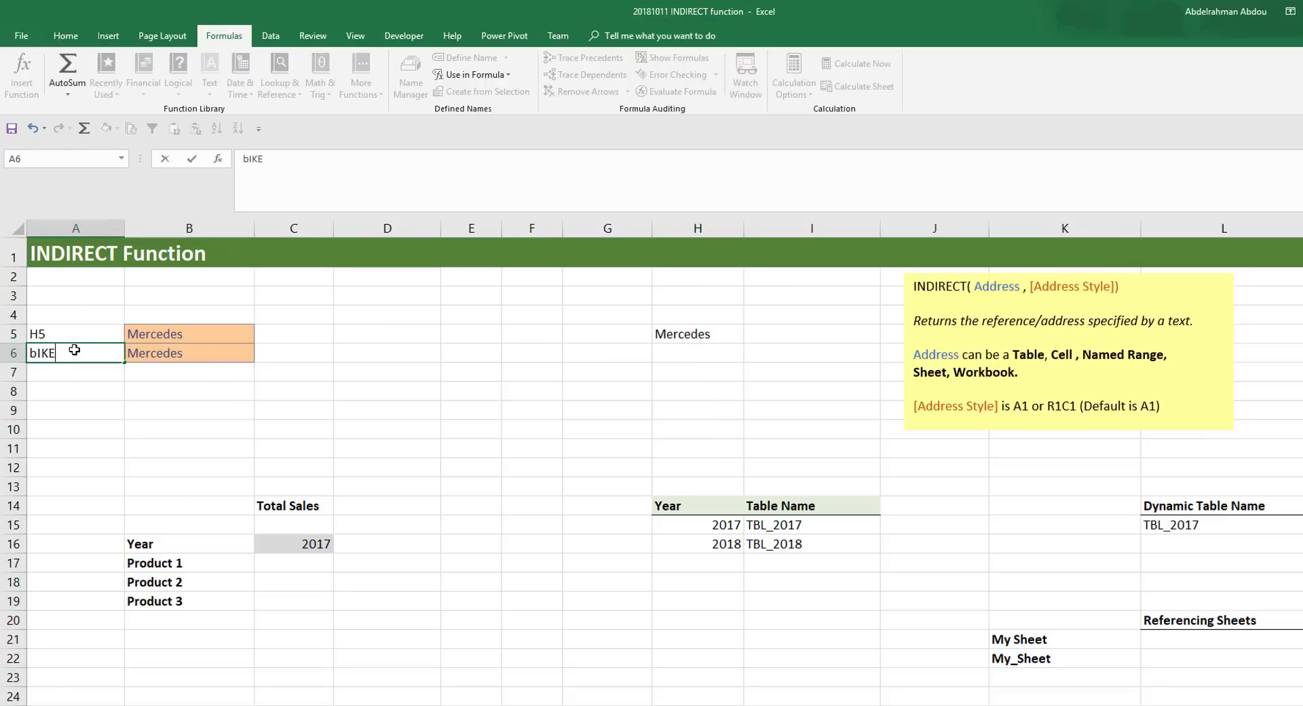
key("Return")
left_click(74, 349)
left_click(173, 355)
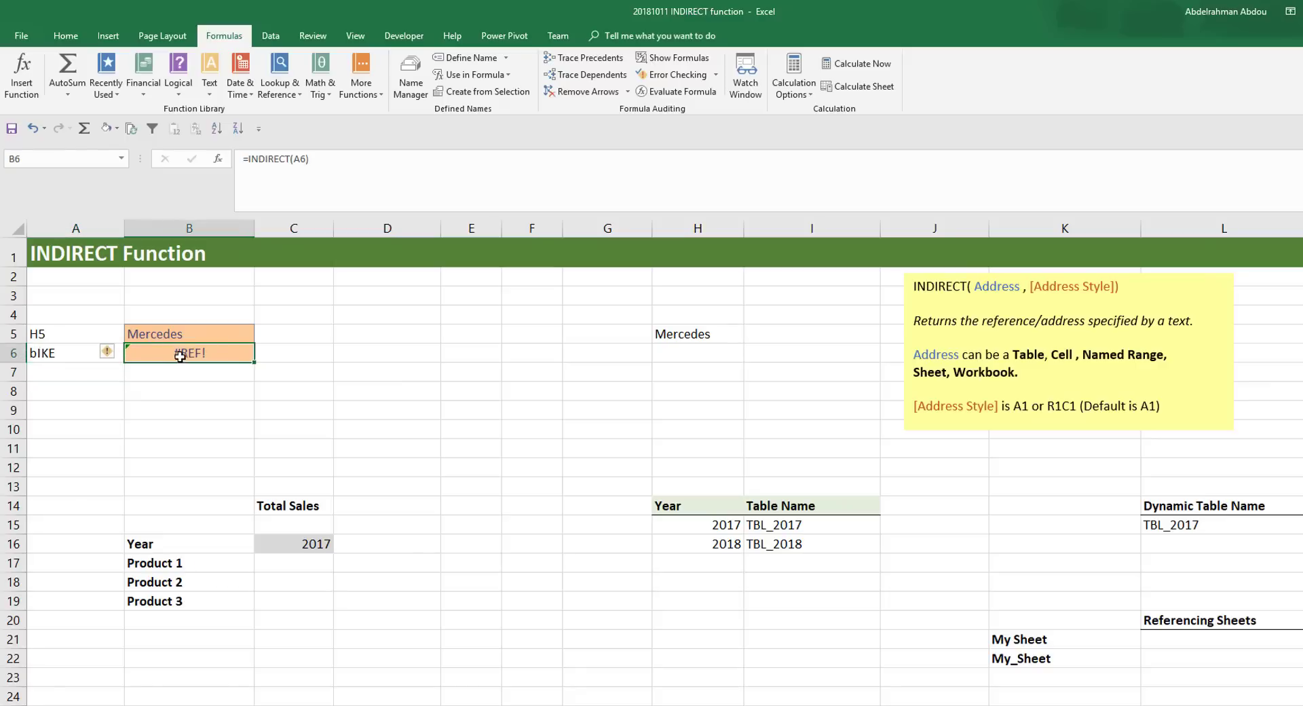
left_click(89, 359)
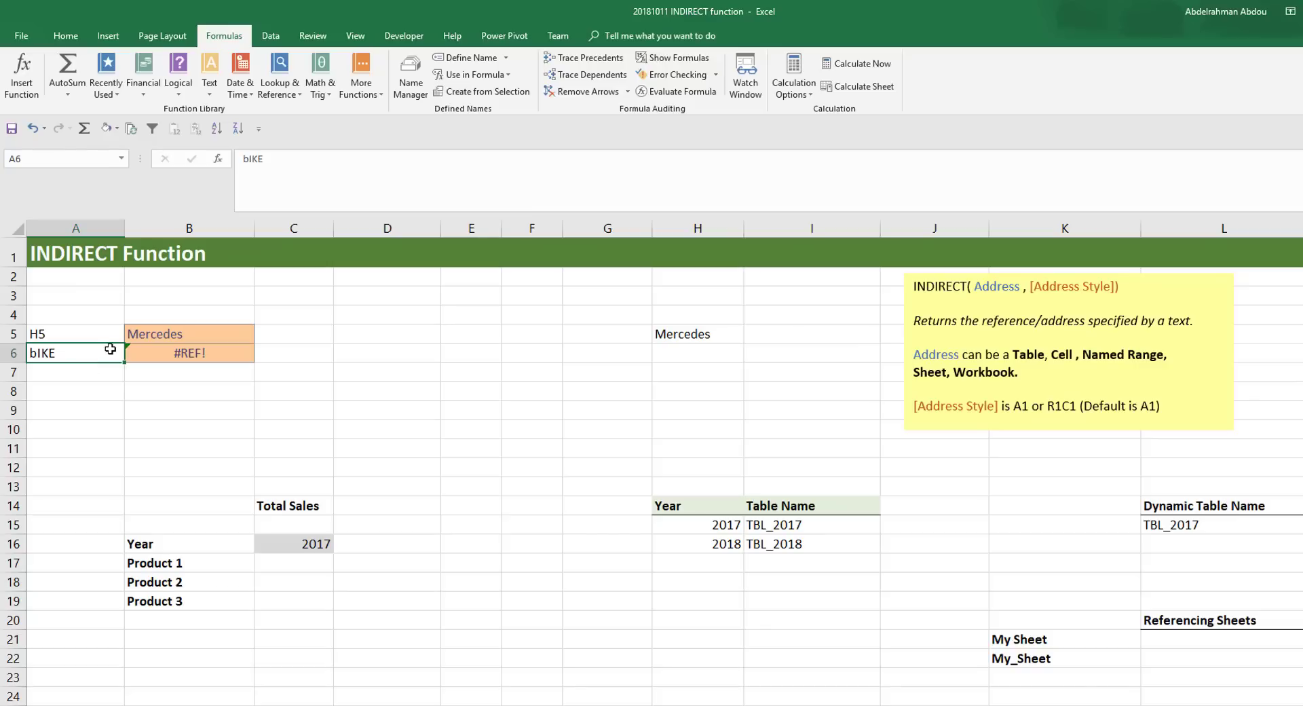
- Undo the last text change in cell A6
left_click(183, 358)
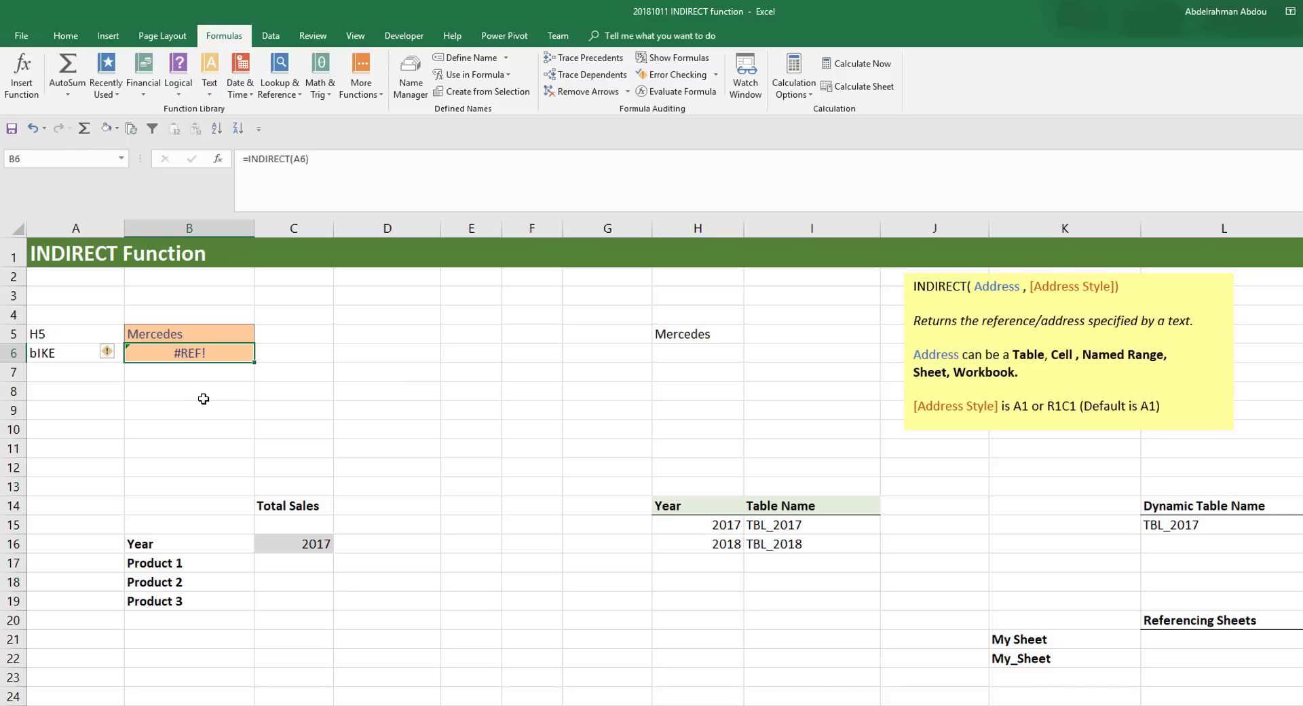
key("ctrl+z")
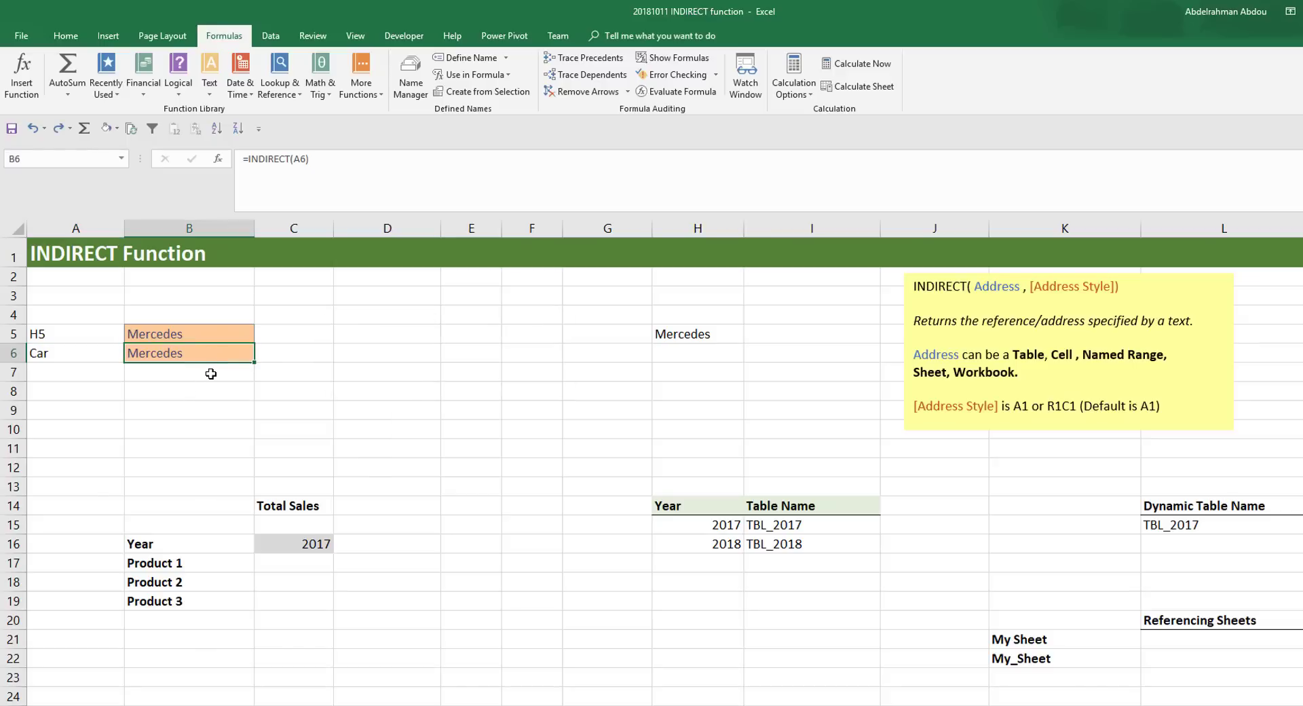
- Enter the formula =INDIRECT("h5") in cell B7, with the cell address written as quoted text
left_click(211, 374)
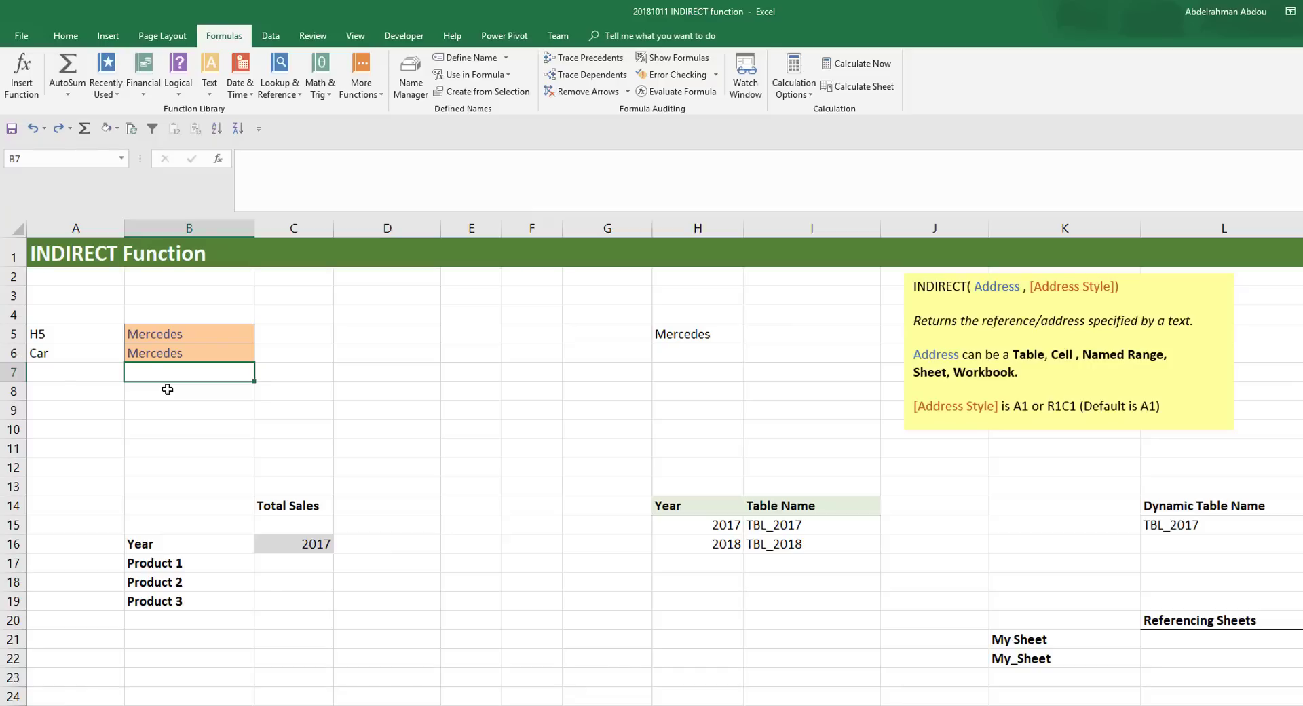
type("=INDIRECT(")
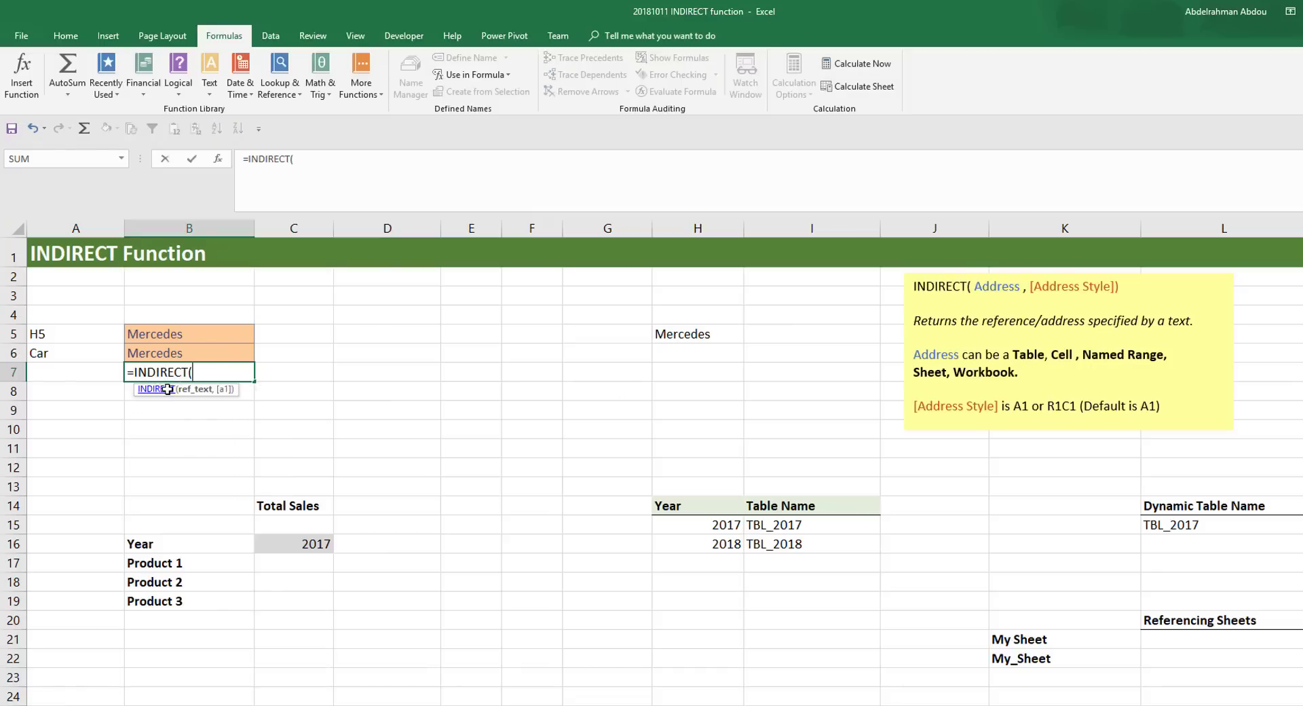
type("\"h5\")")
key("Return")
- Examine the quoted address in B7's formula and compare it with the A5 reference in B5's formula
left_click(185, 370)
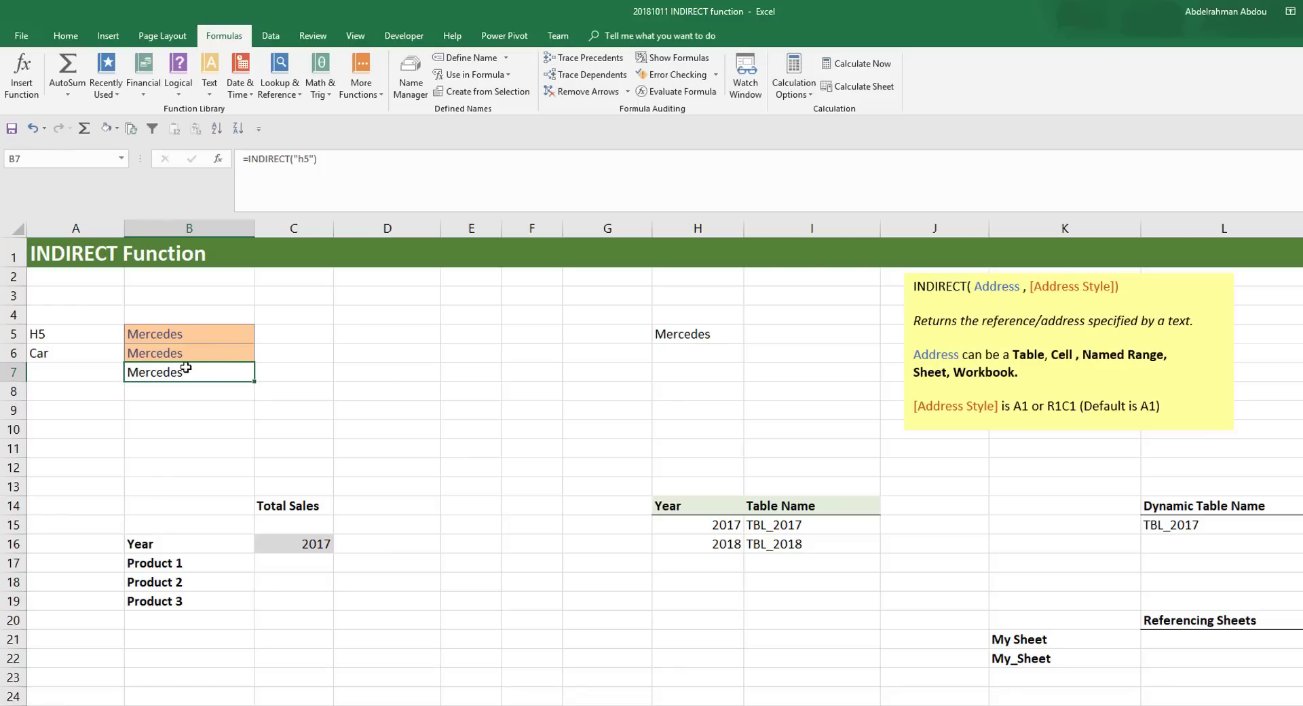
left_click(291, 169)
left_click(316, 160)
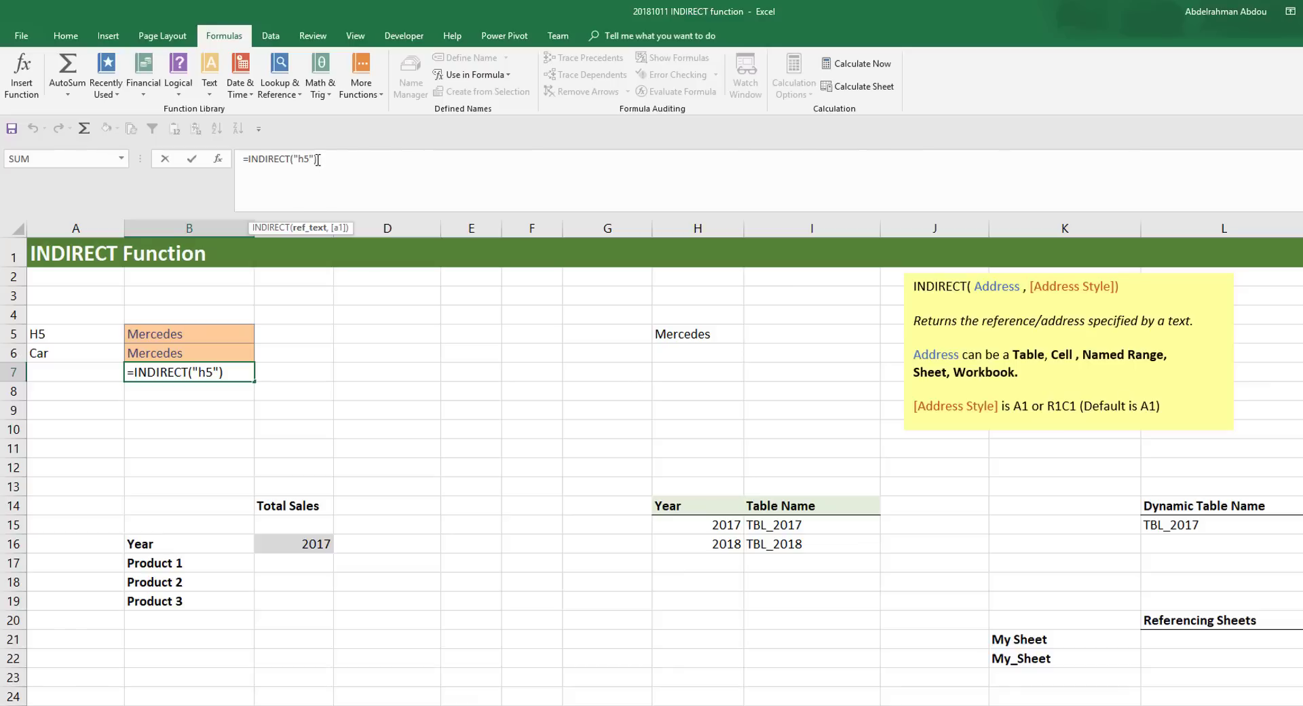
left_click_drag(311, 160, 296, 161)
left_click(296, 161)
key("ctrl+Return")
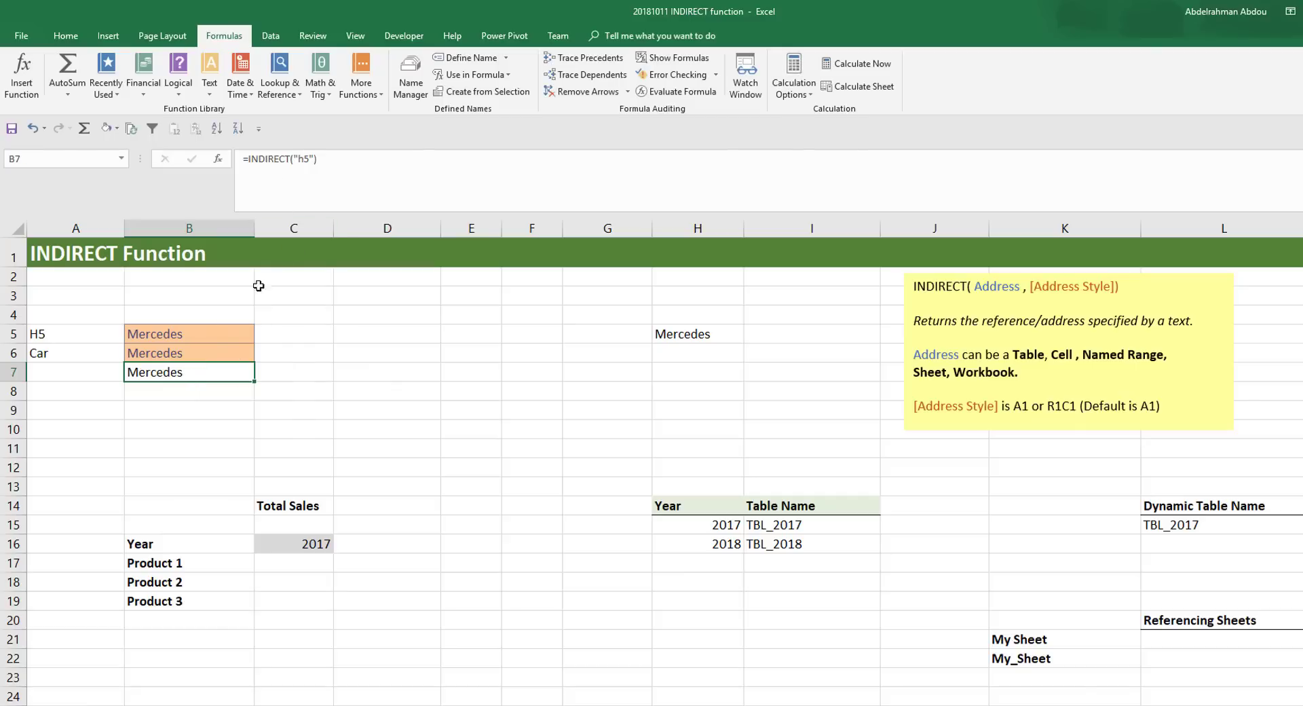
left_click(67, 337)
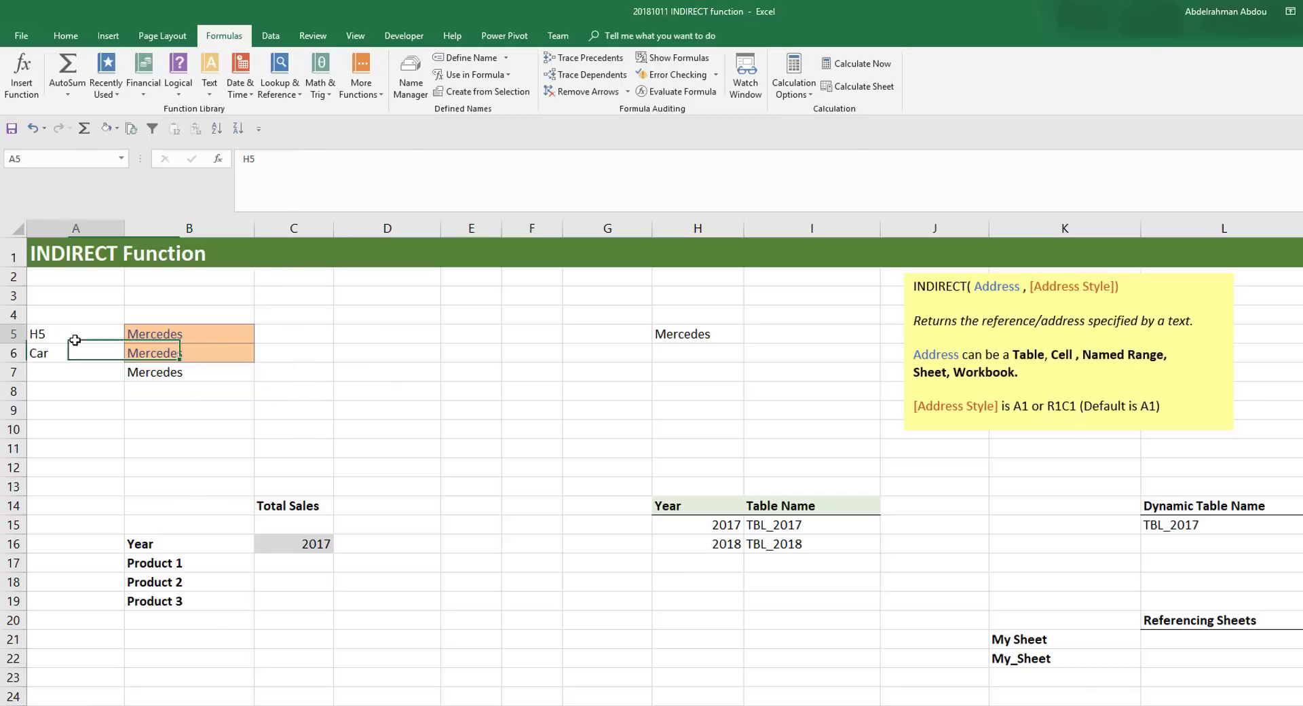
left_click(169, 375)
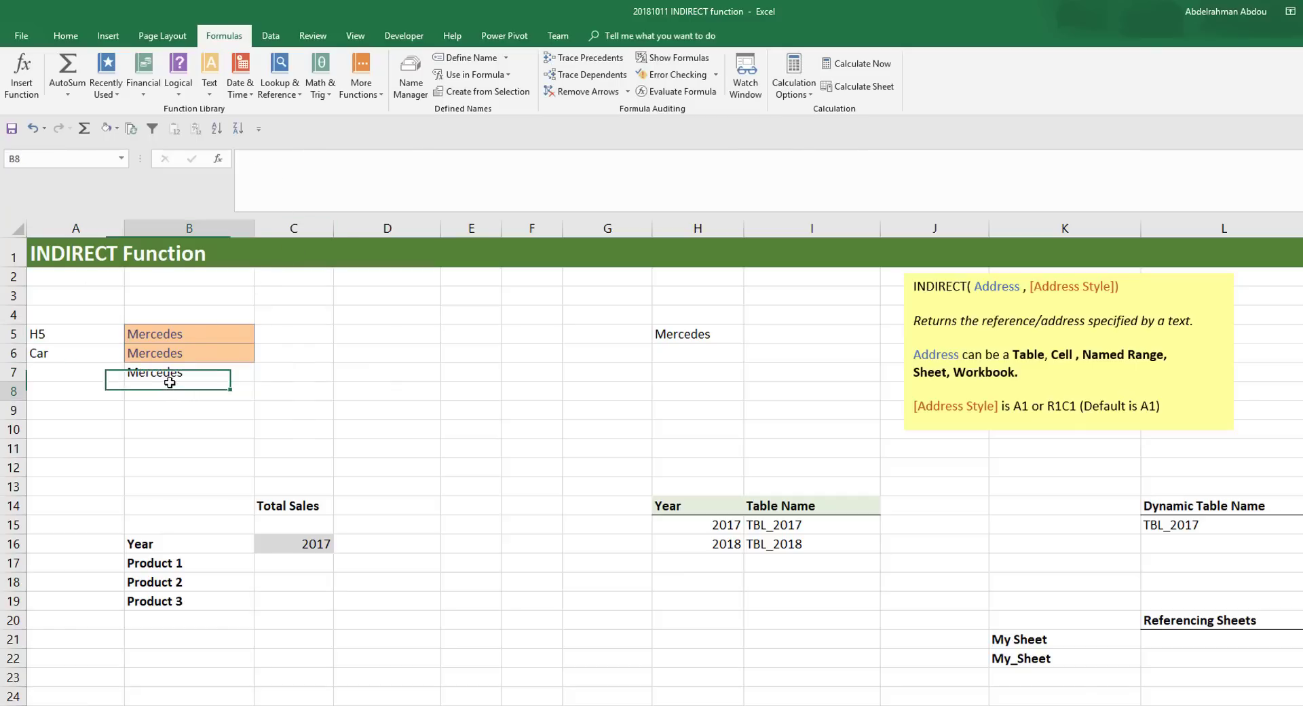
left_click(193, 331)
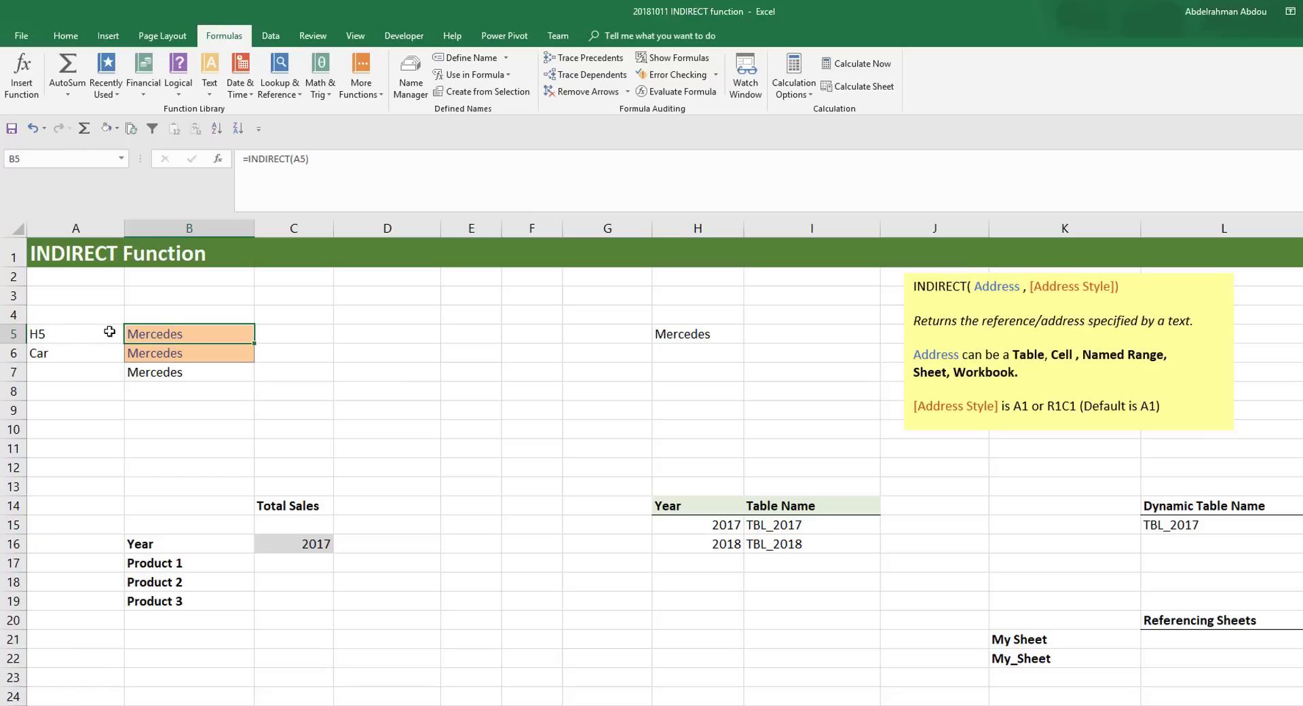
left_click(159, 371)
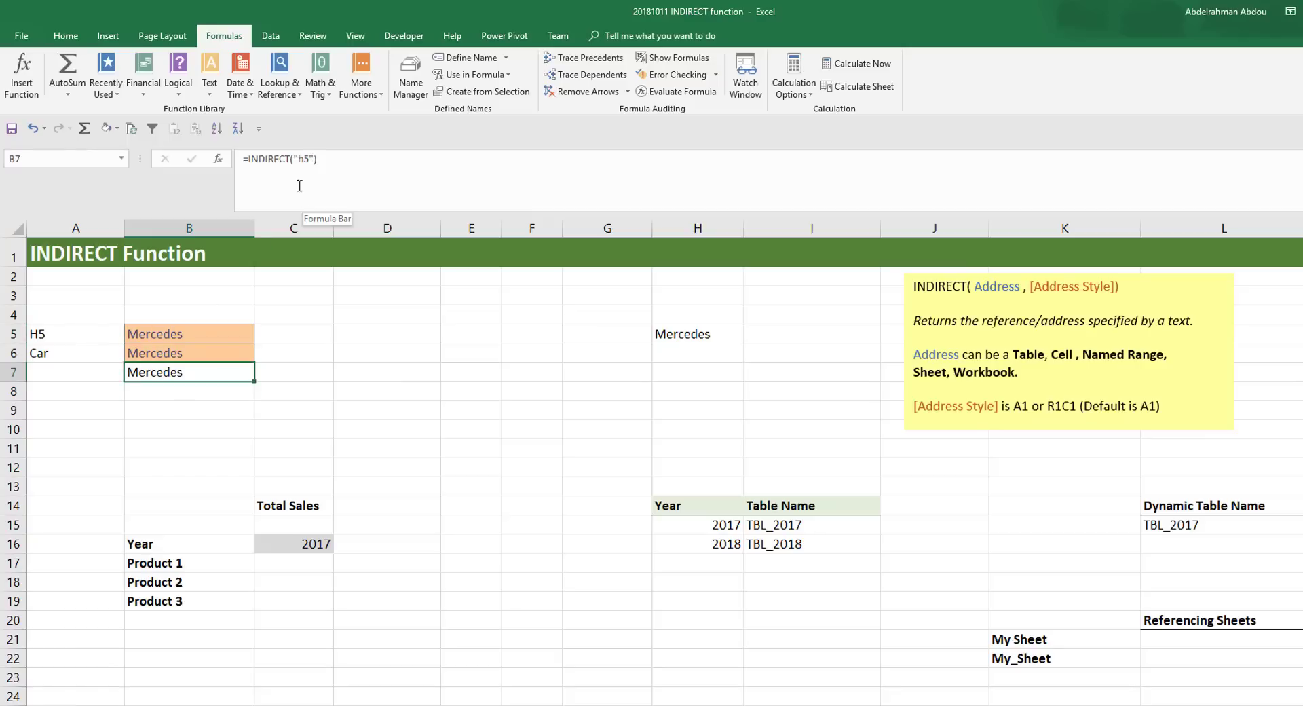
- Enter the formula =INDIRECT("Car") in cell B8, with the range name written as quoted text
left_click(200, 398)
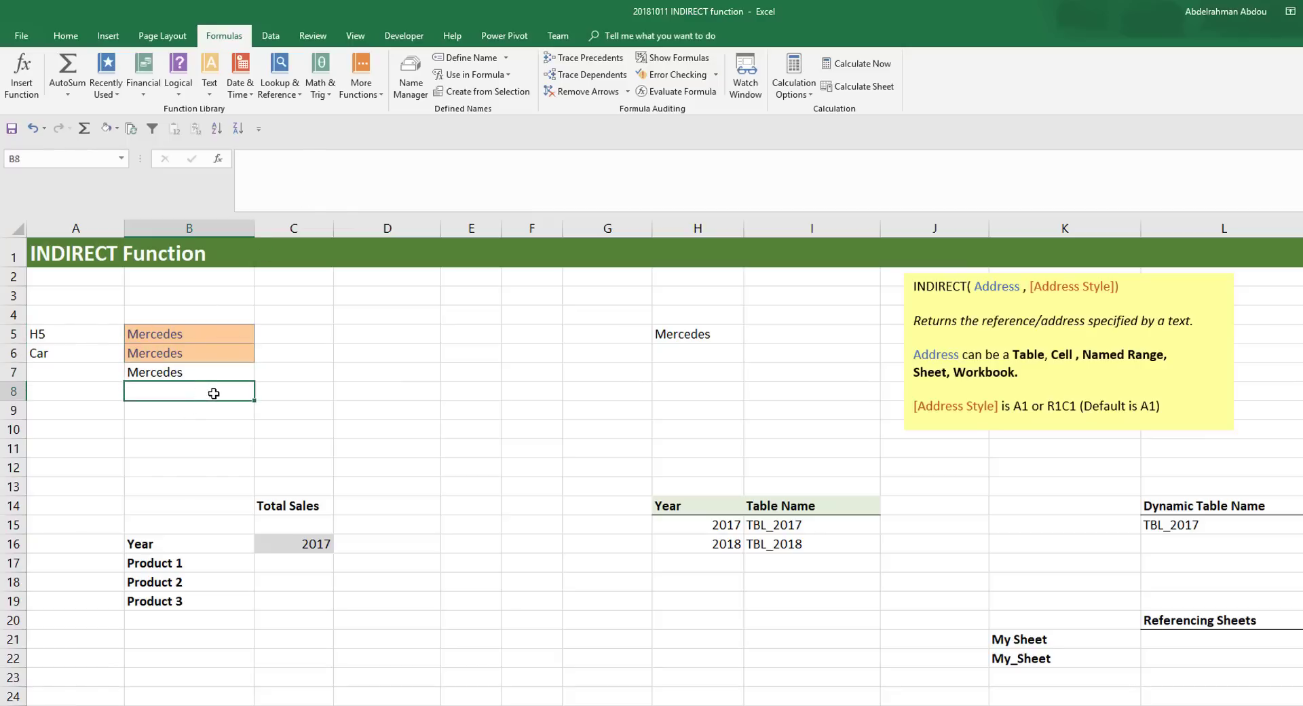
type("=INDI")
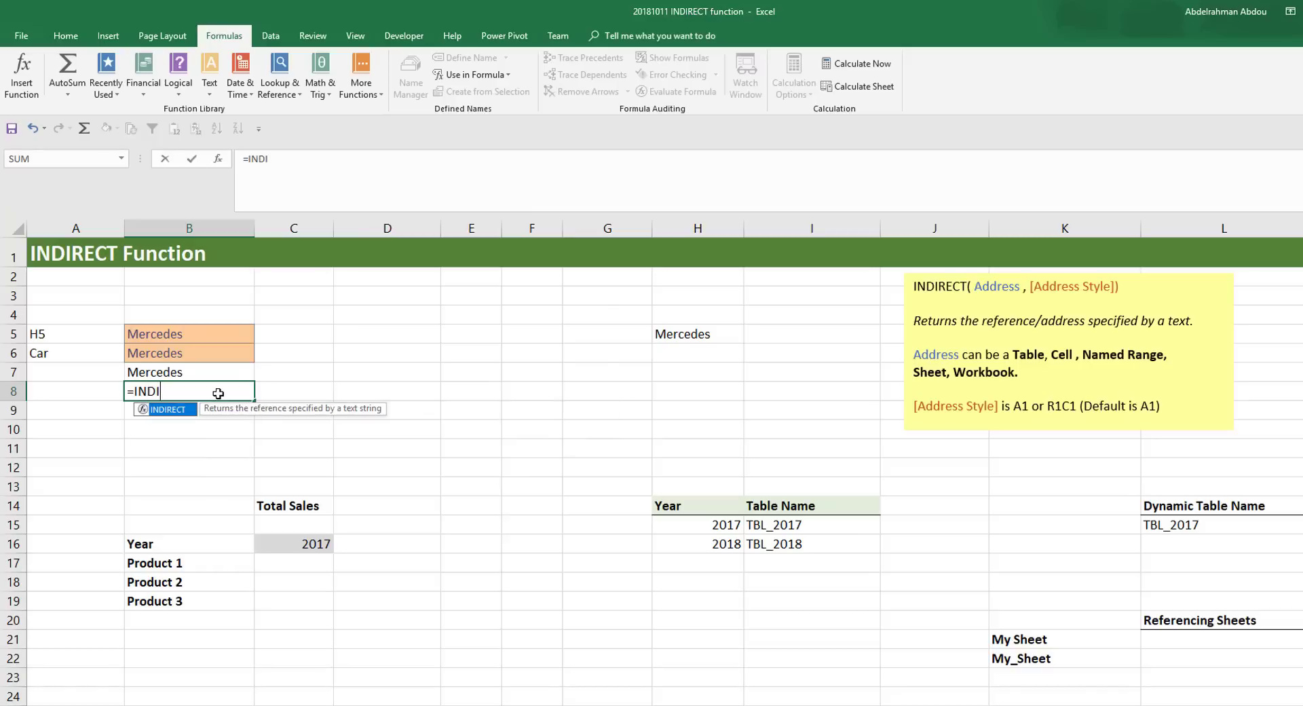
key("Tab")
type("\"Car\"")
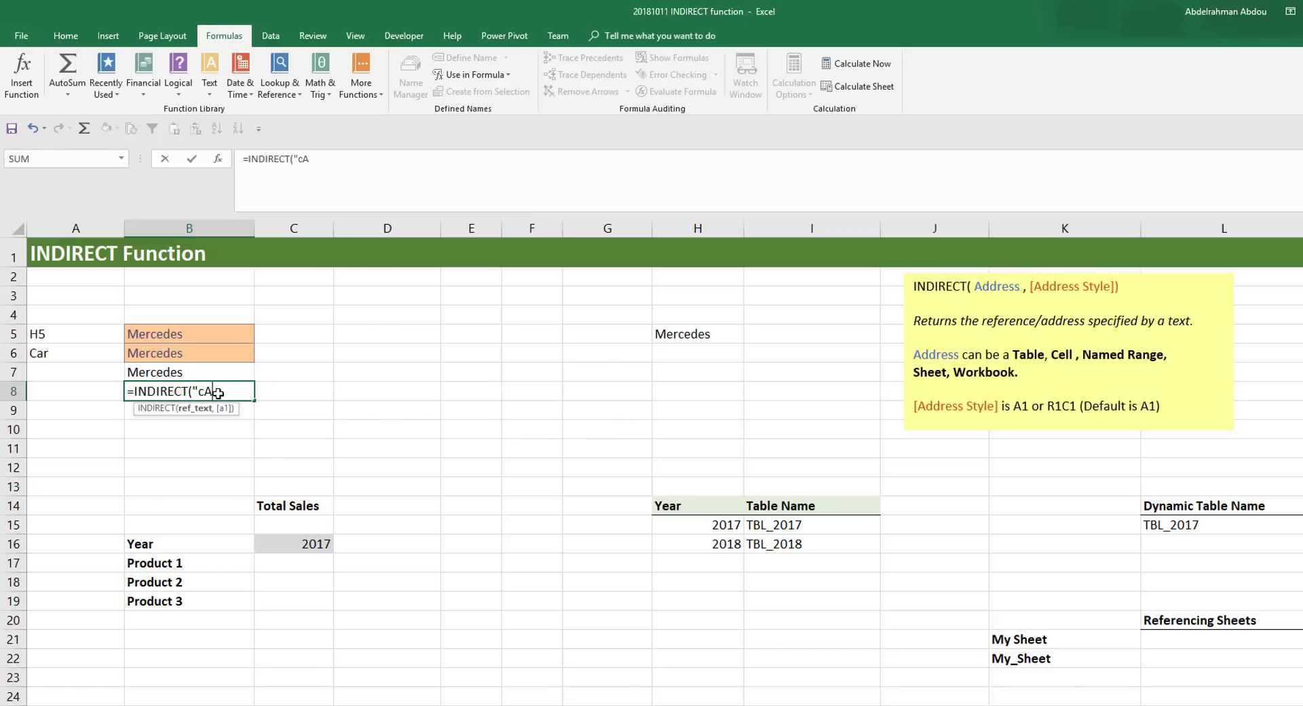
key("Return")
left_click(227, 390)
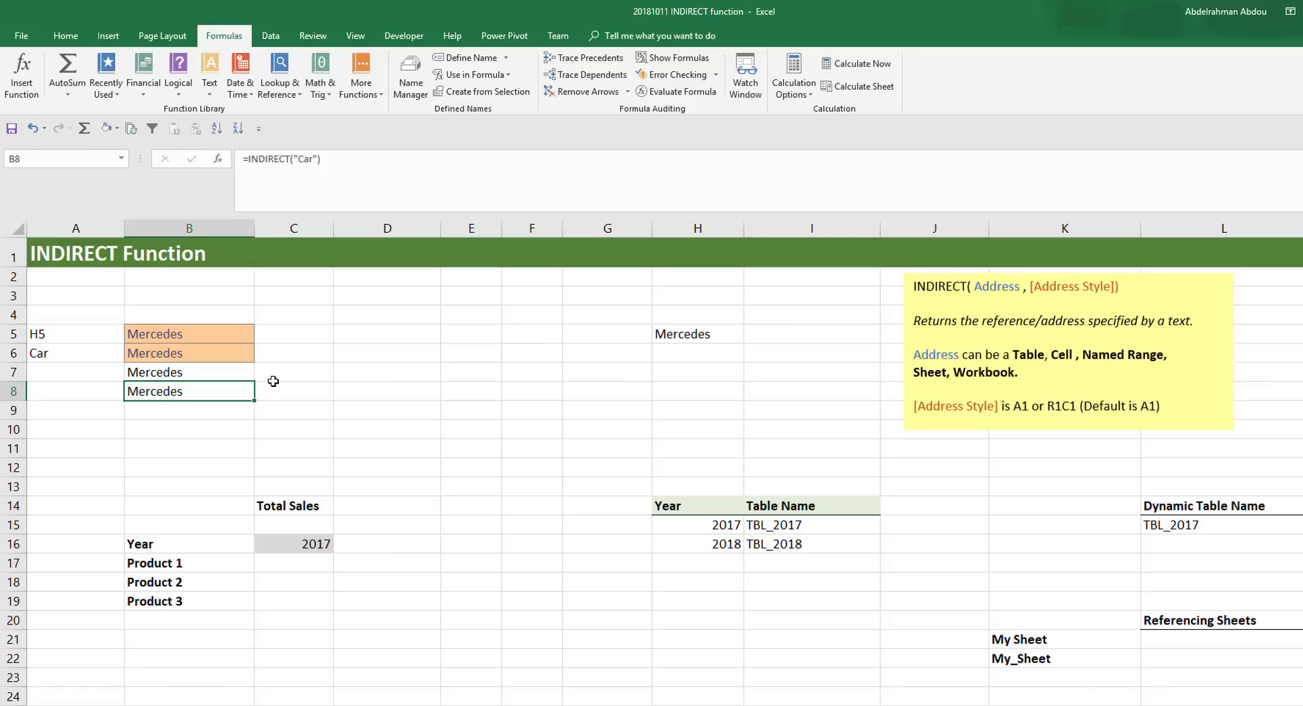
- Remove the quotation marks around h5 in B7's formula and check which cell the argument references
left_click(152, 372)
left_click(316, 158)
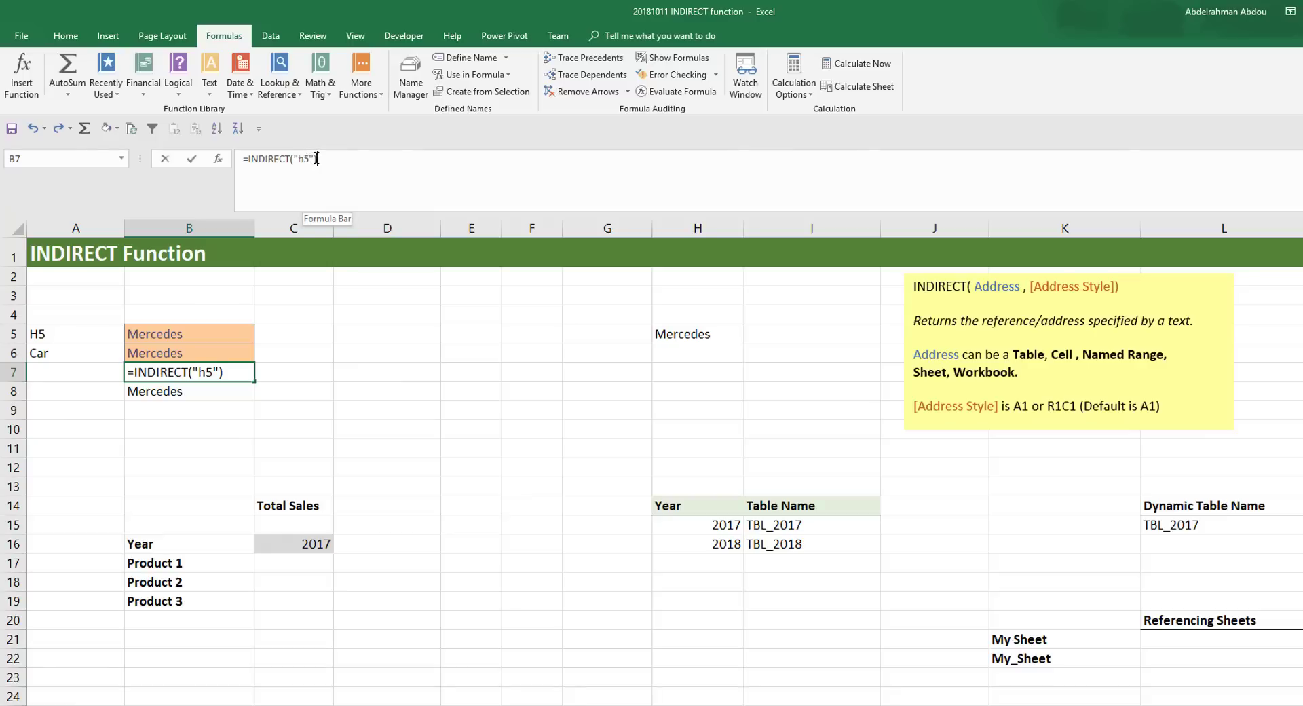
key("Left")
key("BackSpace")
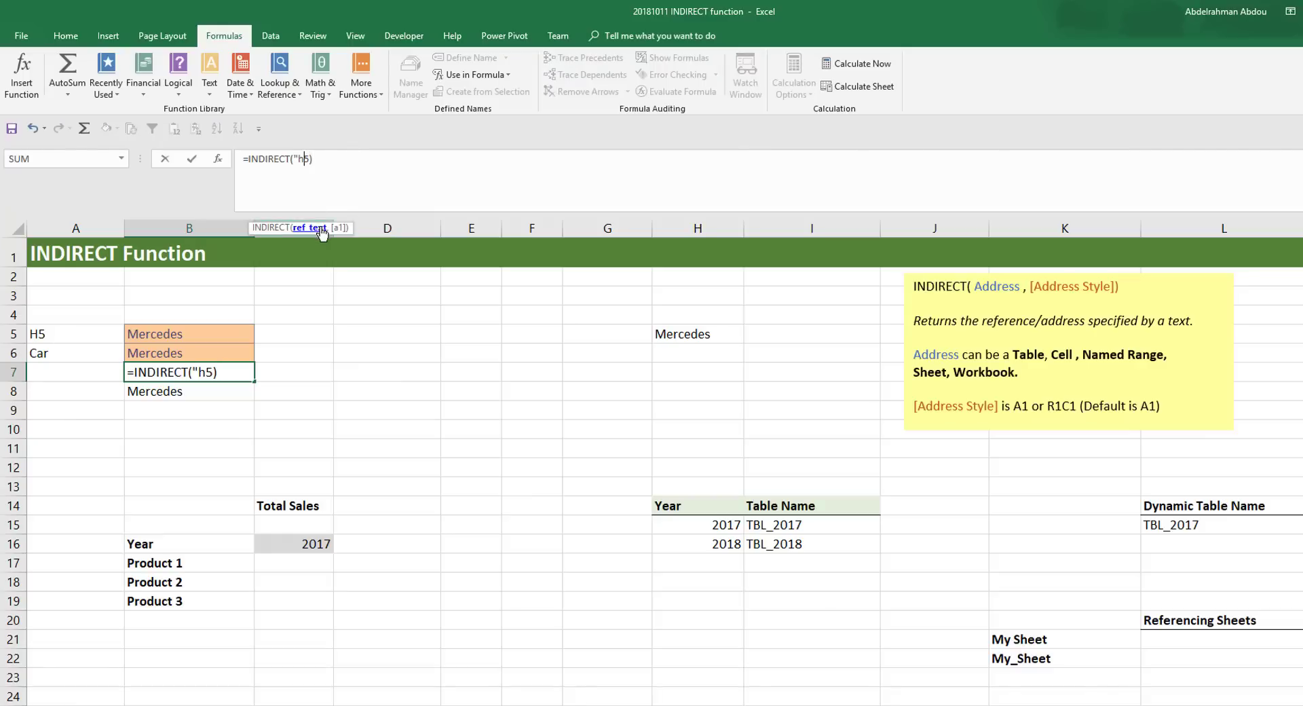
key("BackSpace")
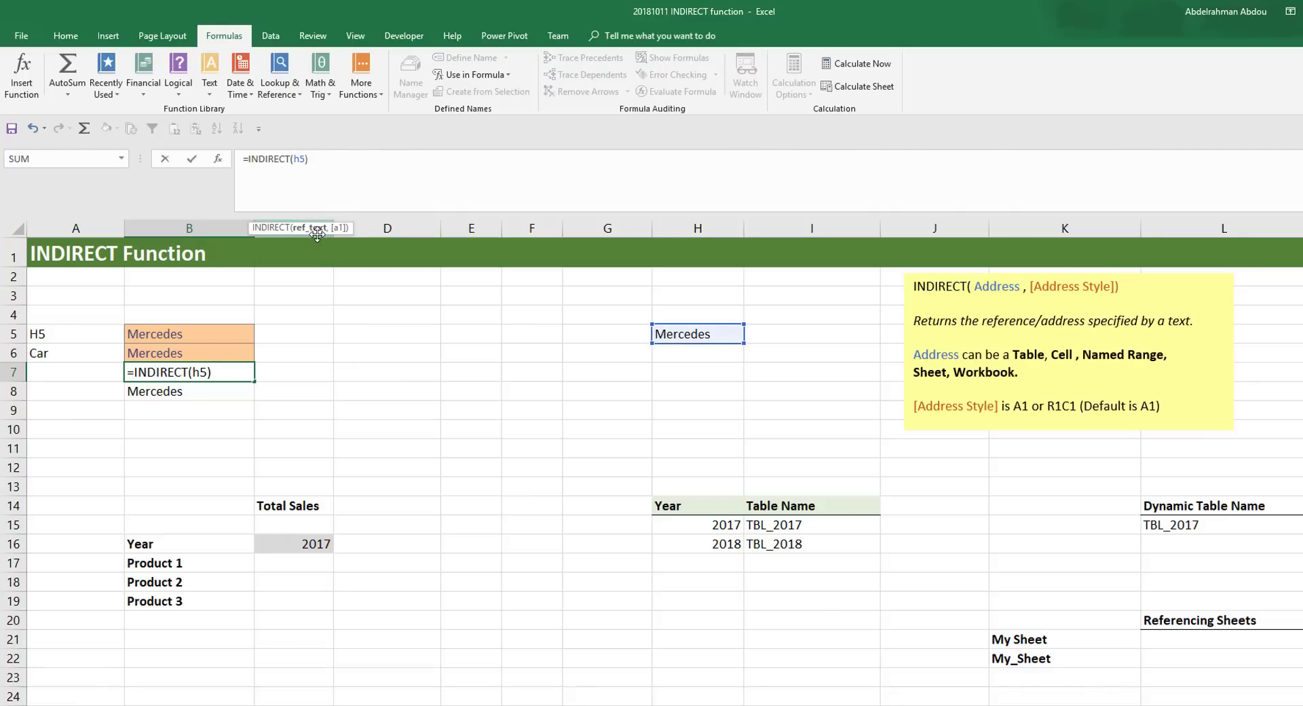
key("ctrl+Return")
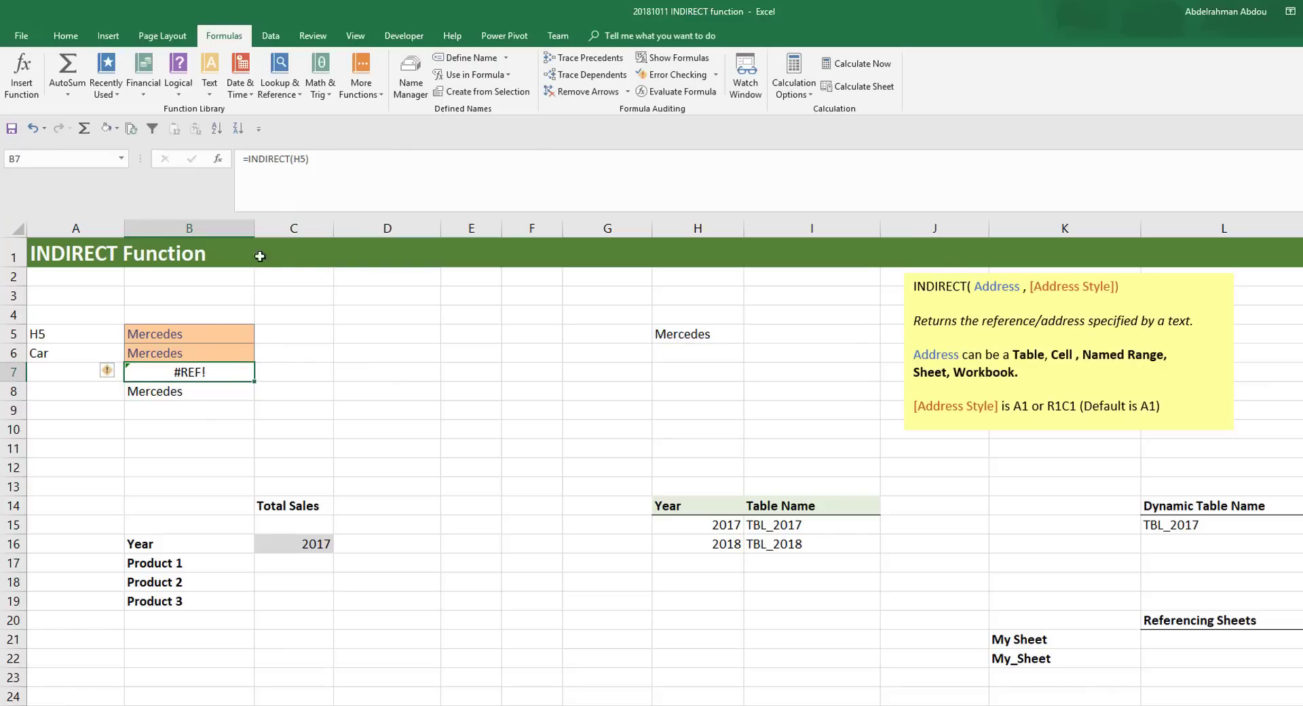
left_click(302, 159)
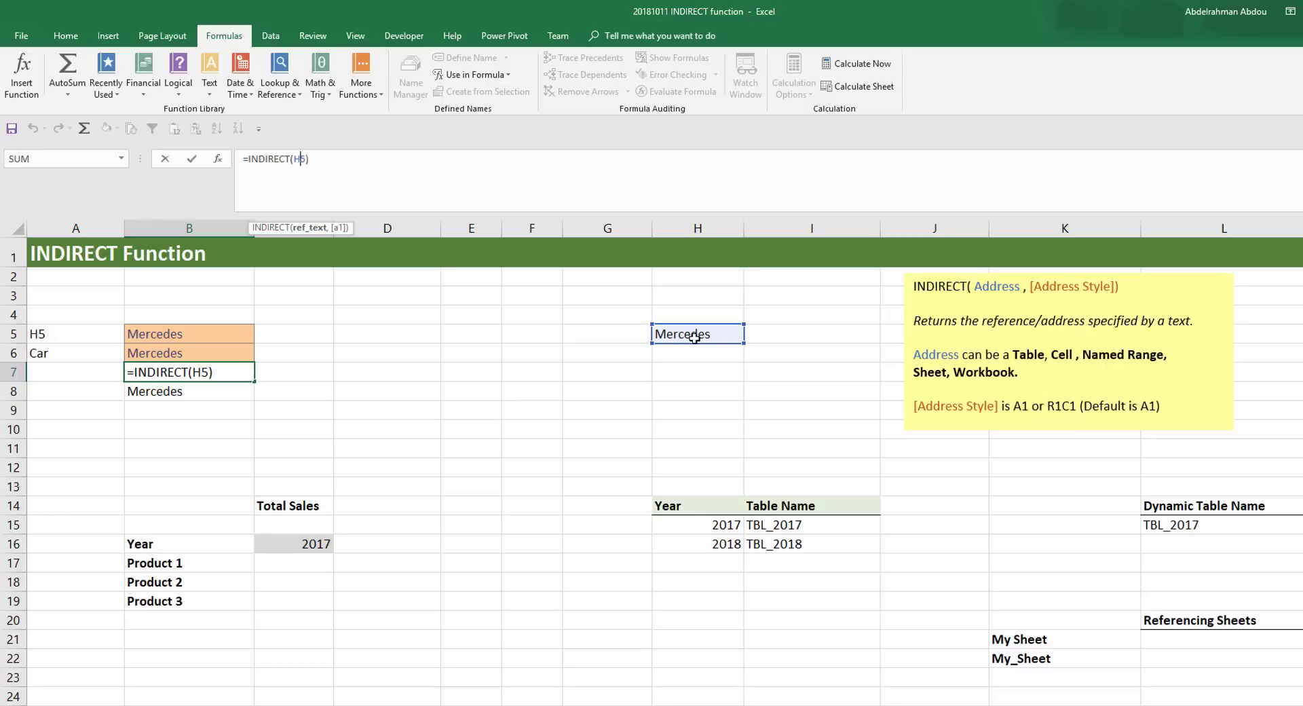
key("ctrl+Return")
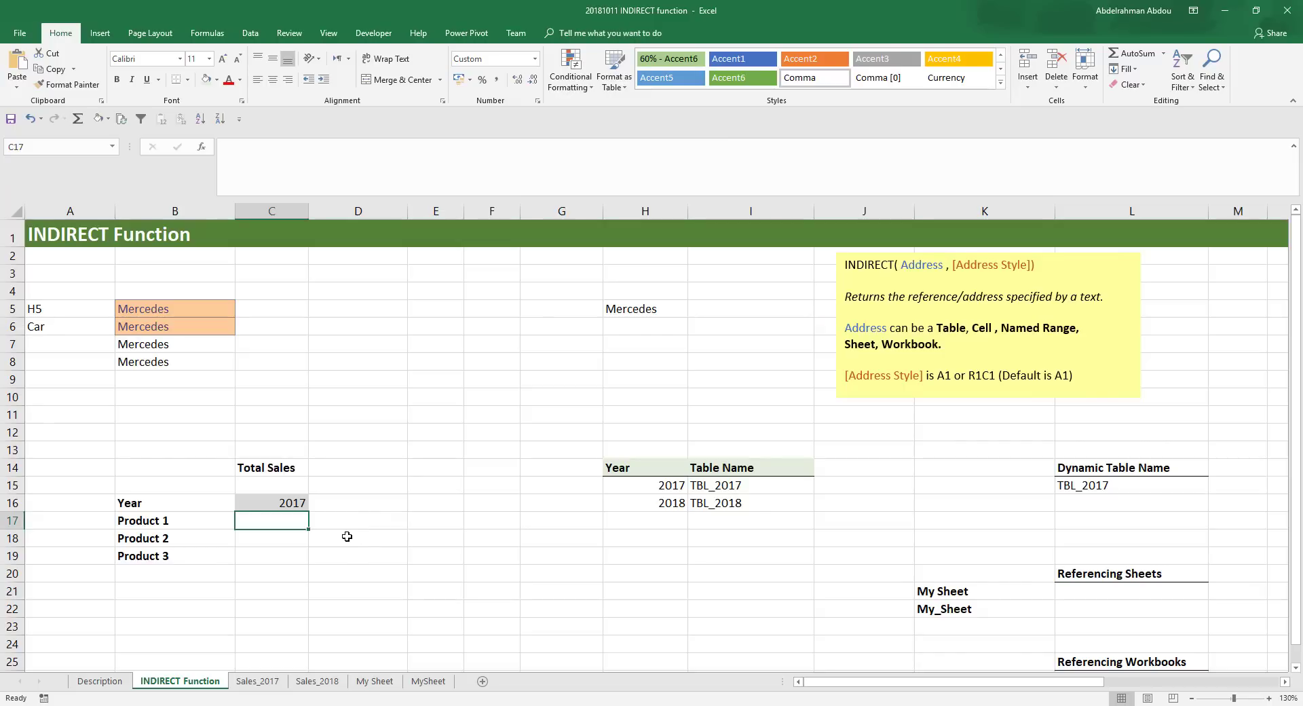
- Review the tables and their table names on the Sales_2017 and Sales_2018 sheets, and return to the INDIRECT Function sheet
left_click(246, 682)
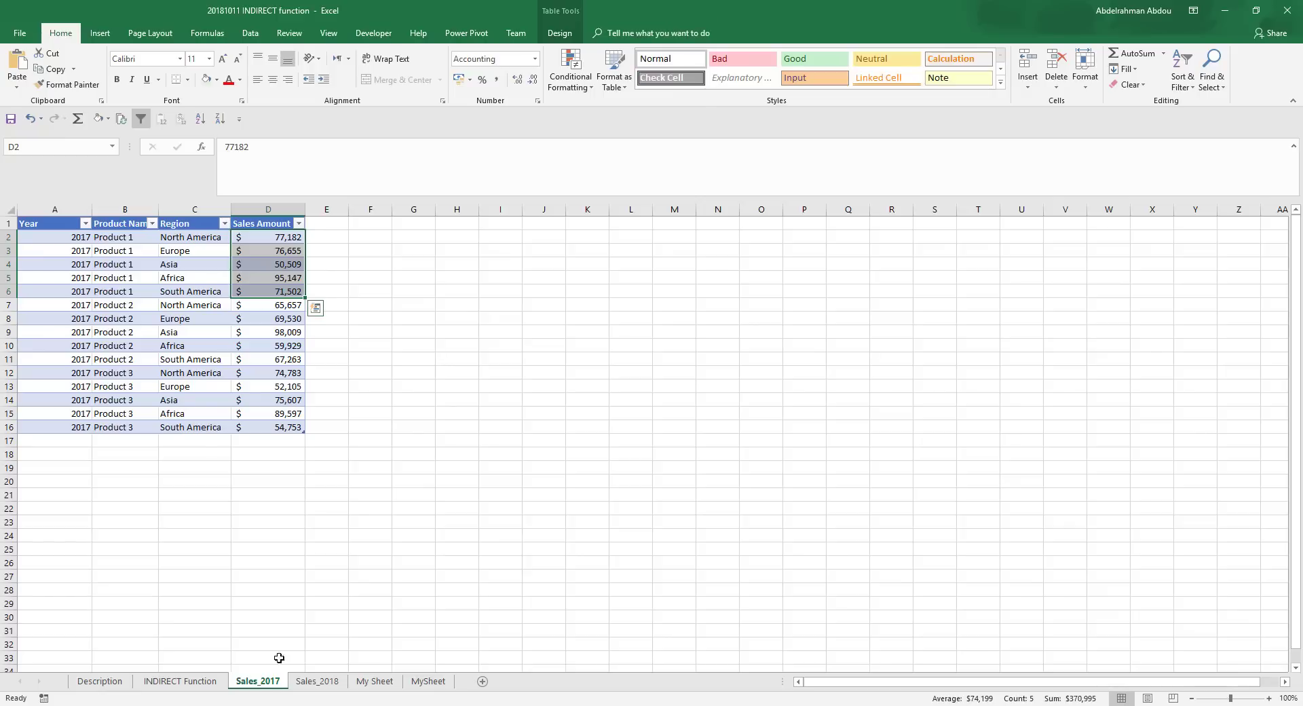
left_click(265, 332)
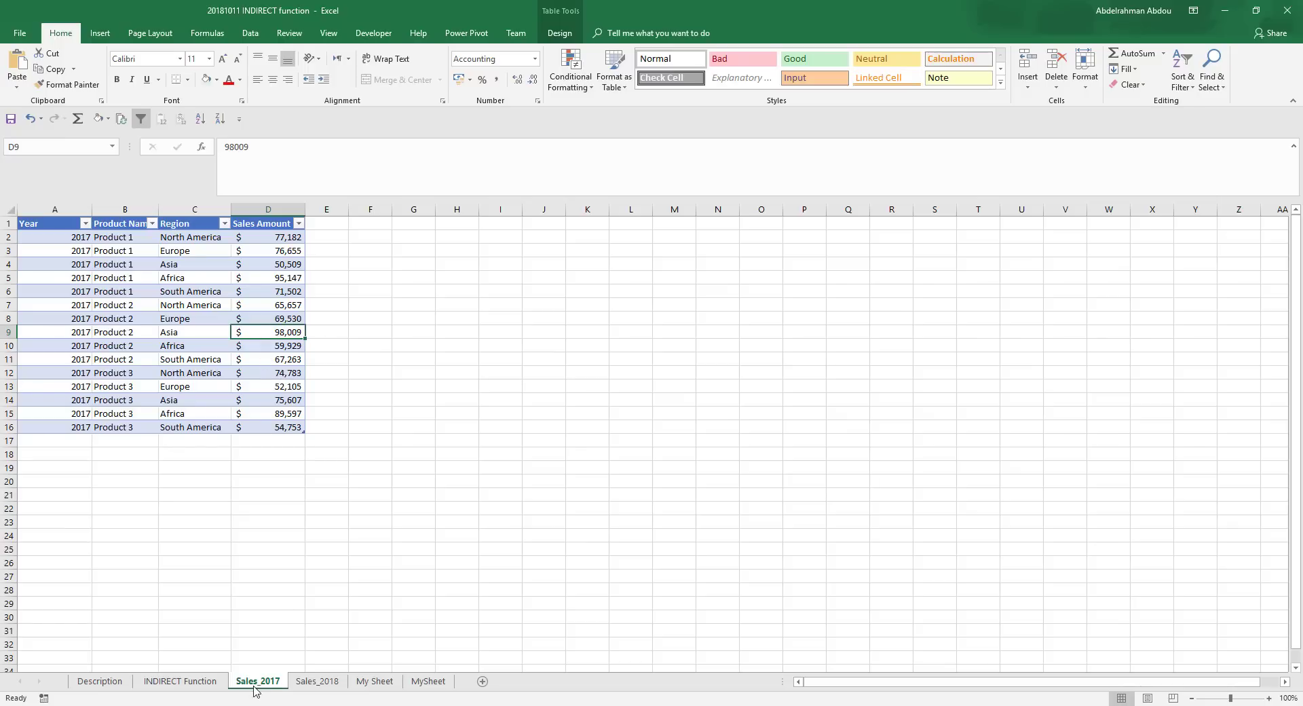
left_click(251, 303)
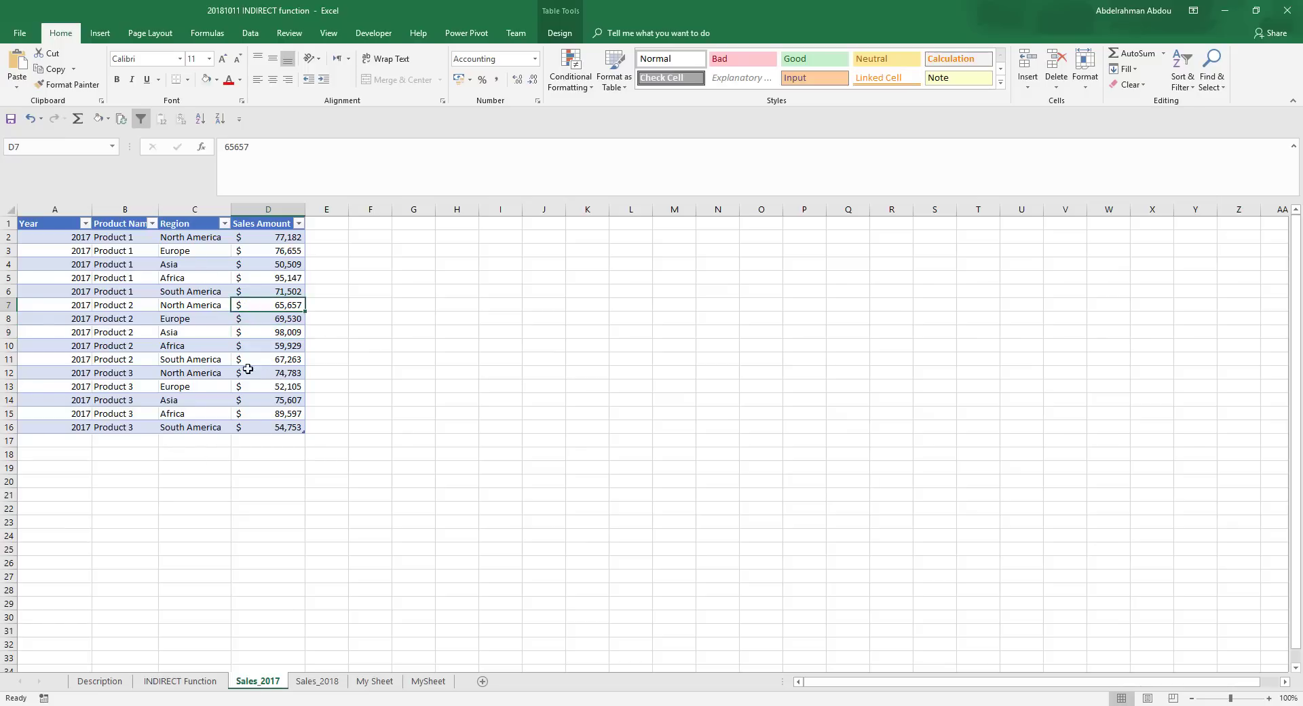
left_click(560, 33)
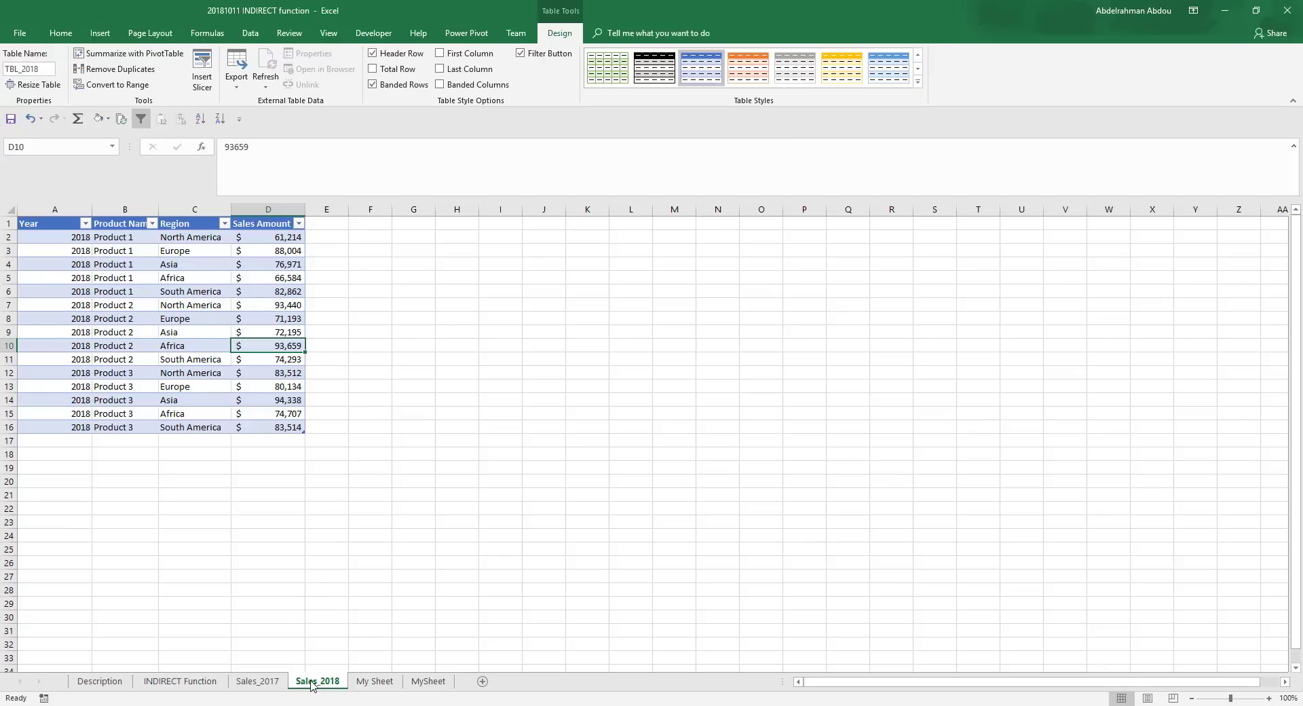
left_click(198, 682)
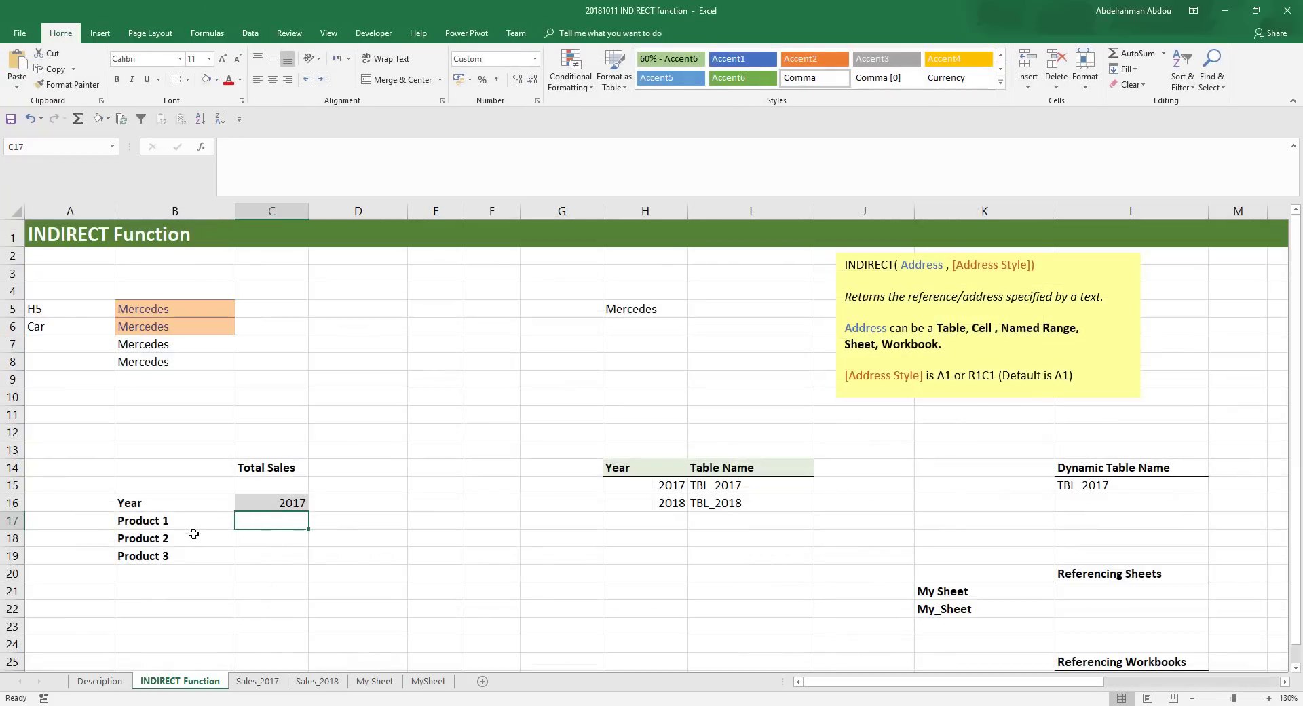
- Test the year choices in cell C16 by picking 2018, and set the year back to 2017
left_click(285, 500)
left_click(315, 505)
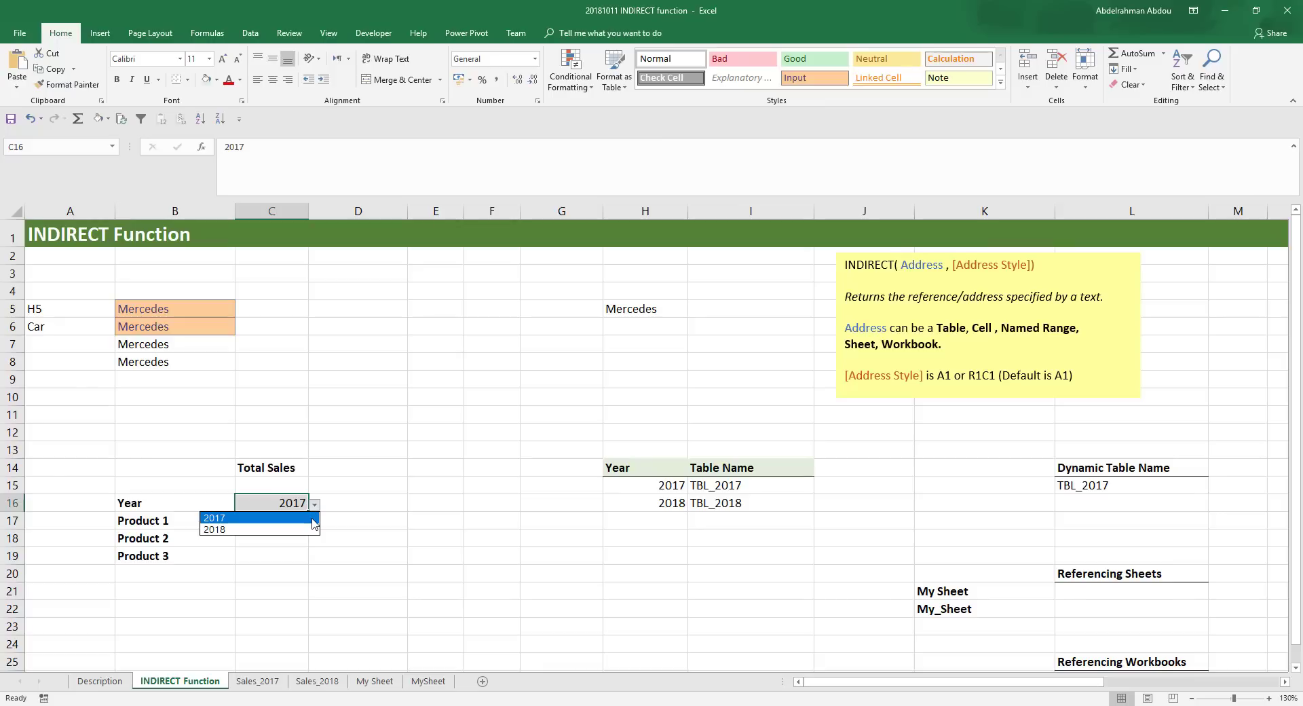
left_click(312, 520)
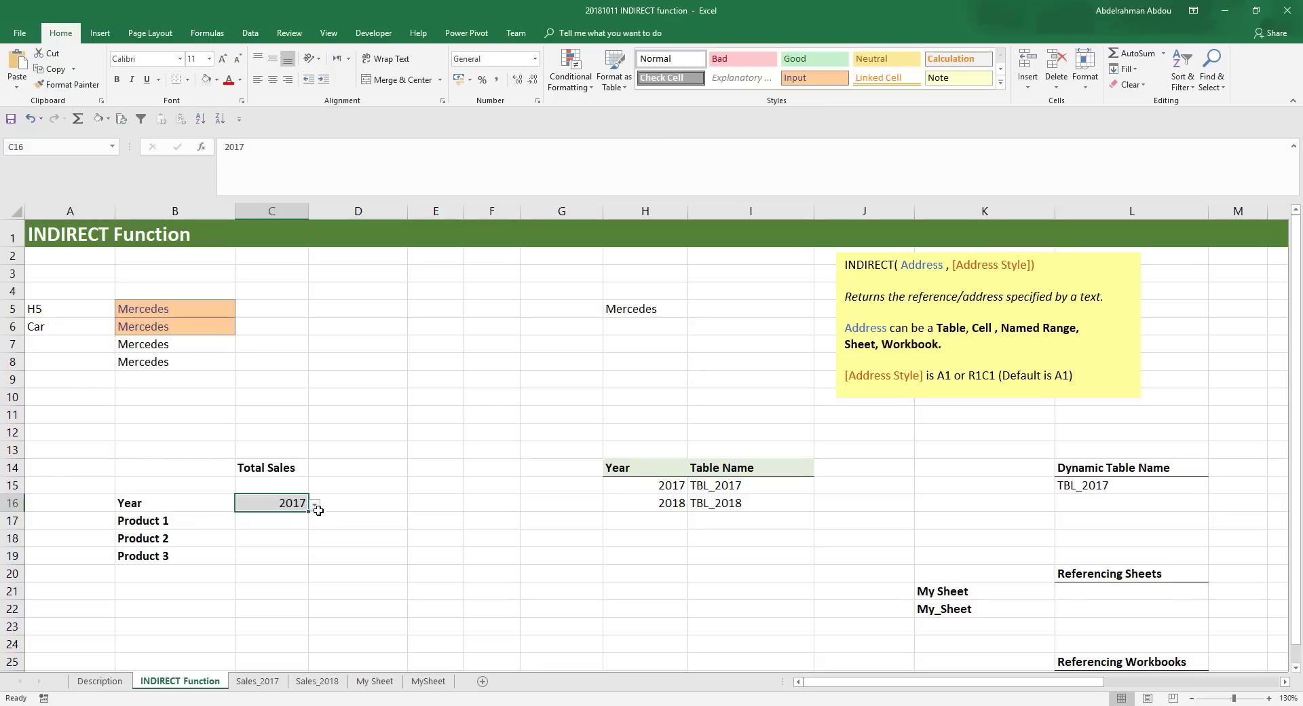
left_click(315, 504)
left_click(280, 531)
left_click(315, 505)
left_click(297, 519)
key("Return")
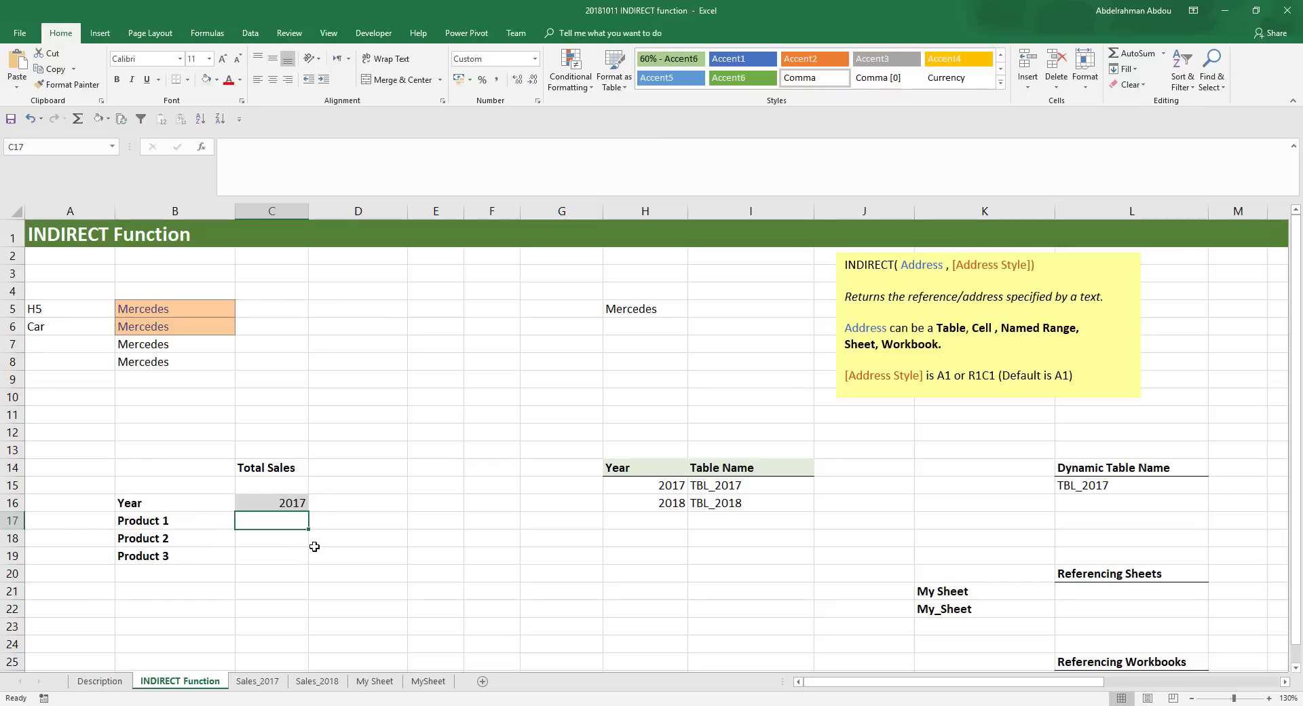
- Start a SUMIFS formula in cell C17 with TBL_2017[Sales Amount] from the Sales_2017 sheet as the sum range
type("=sumifs")
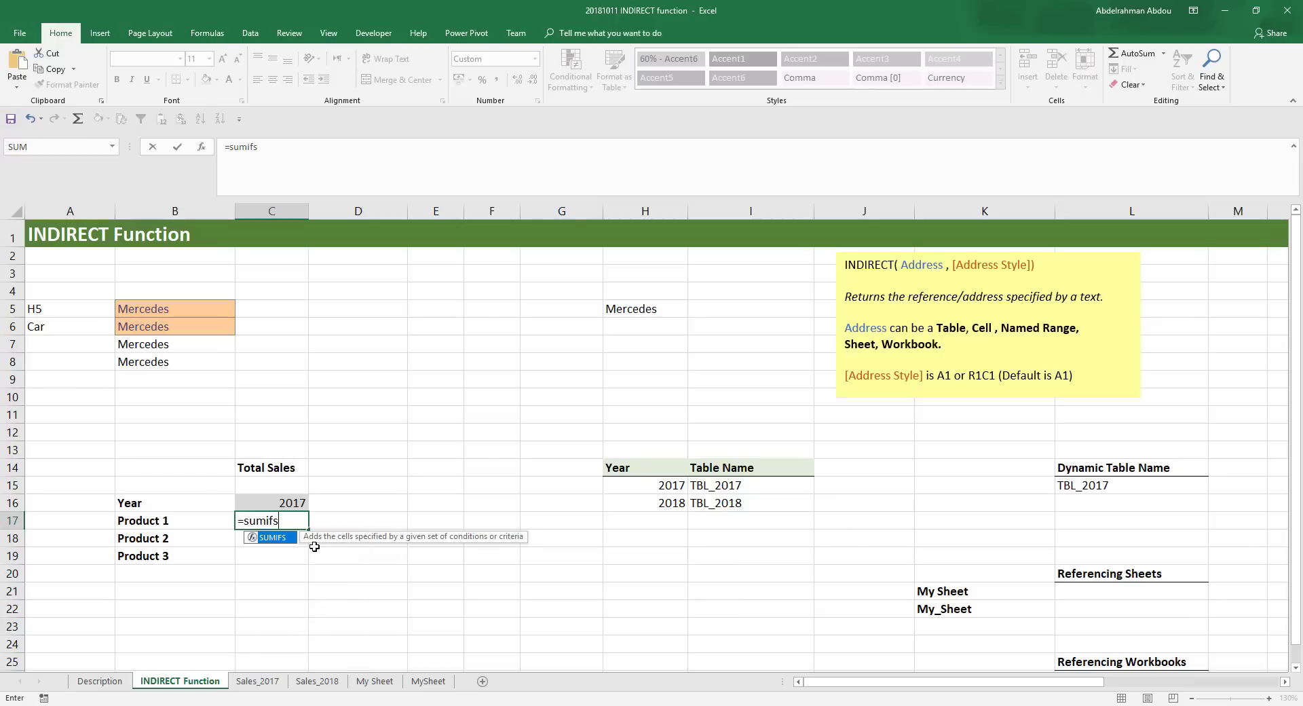
key("Tab")
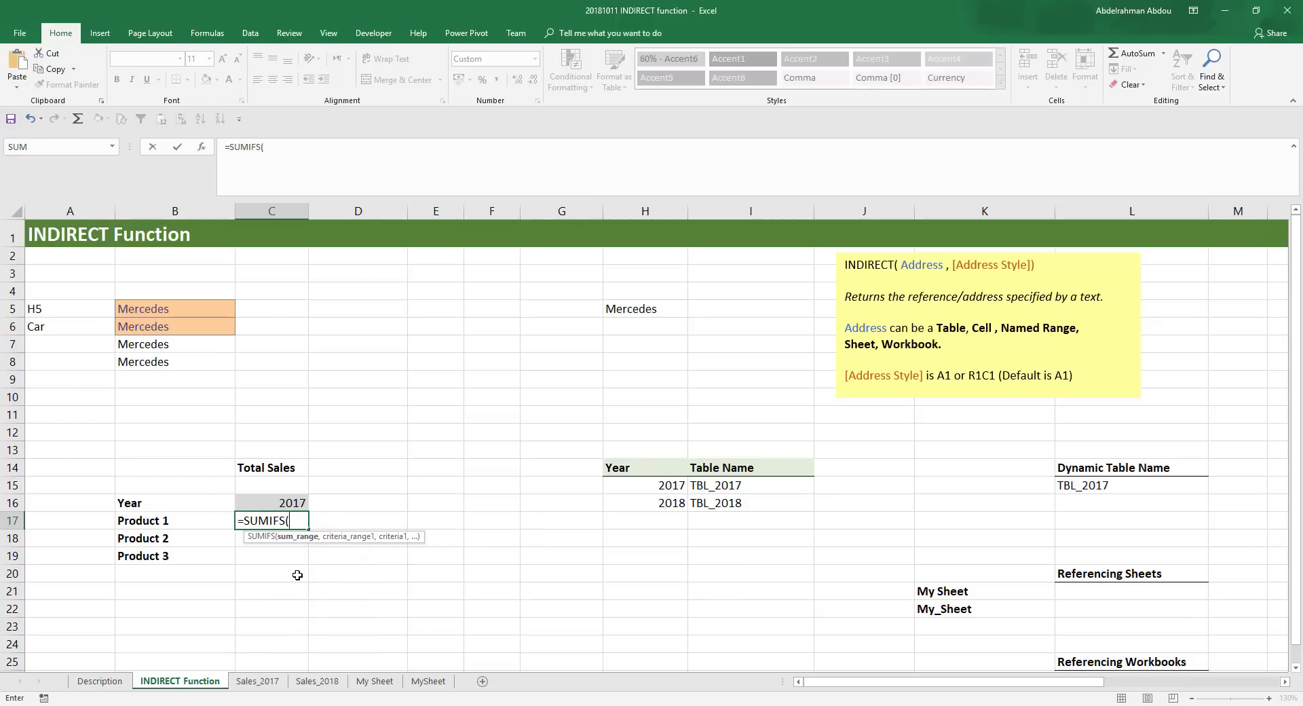
left_click(257, 682)
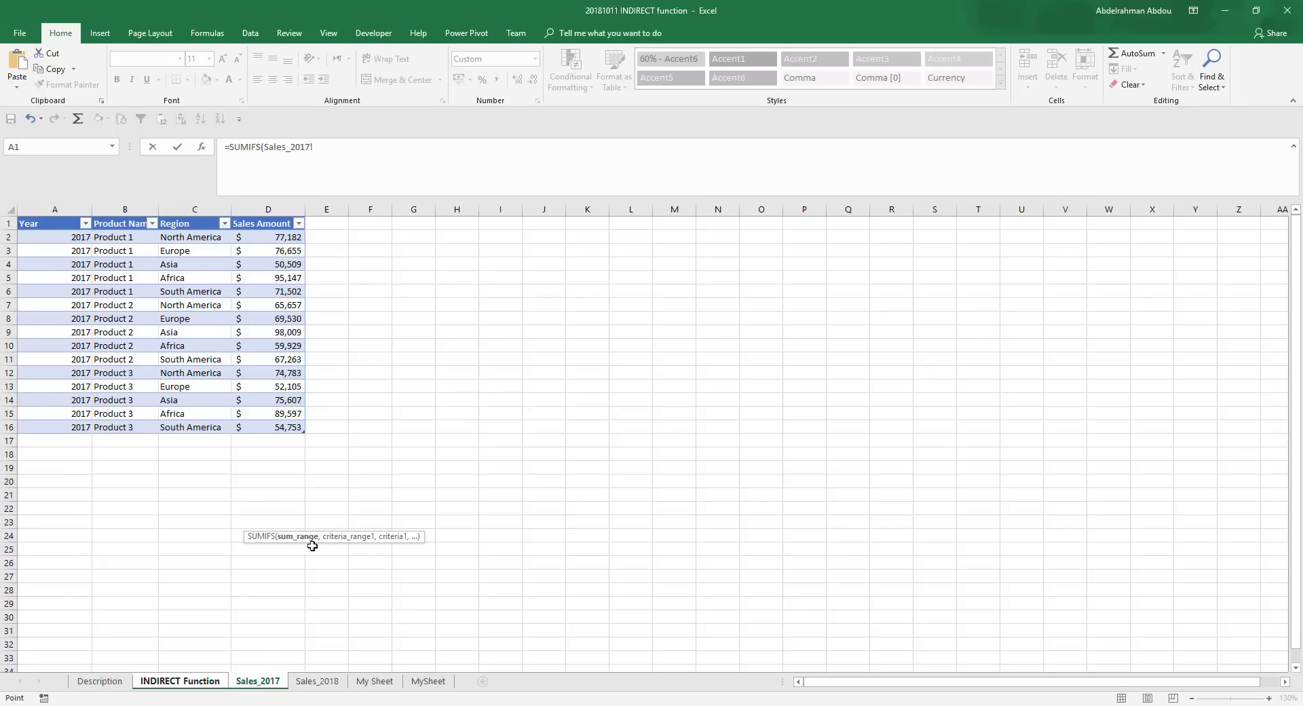
left_click_drag(336, 540, 427, 288)
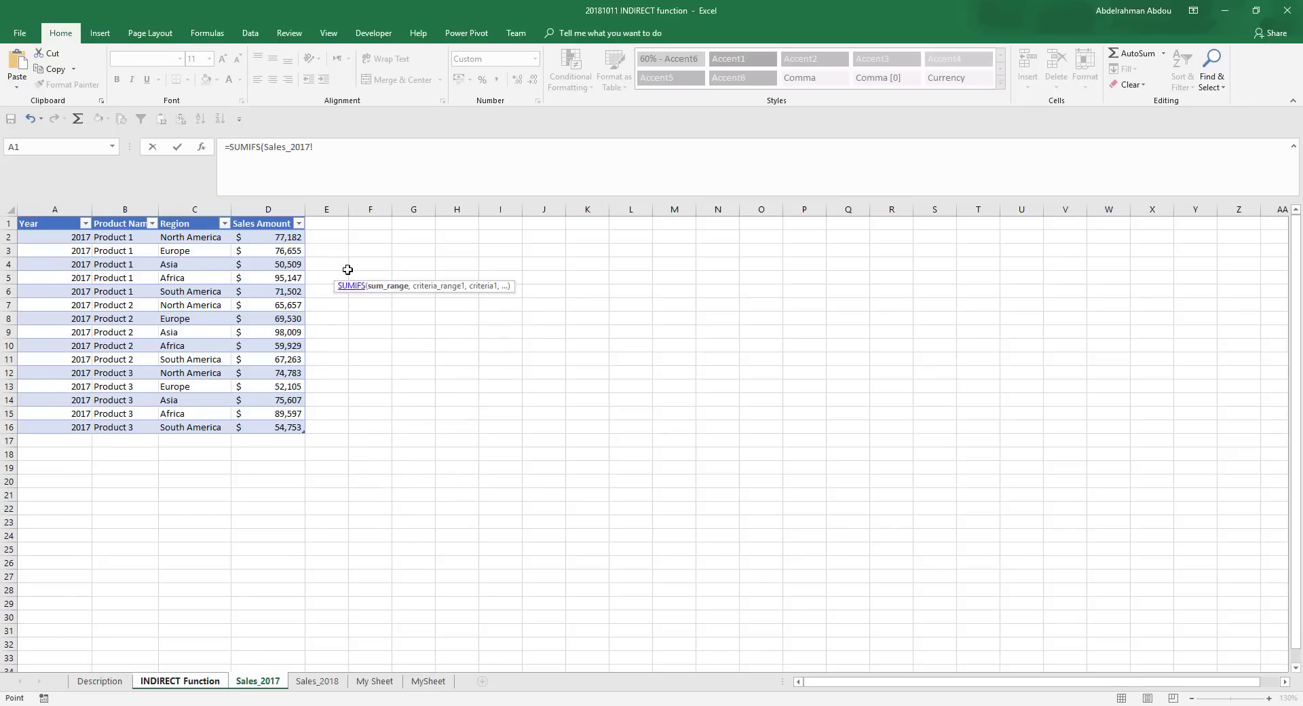
left_click_drag(271, 237, 275, 429)
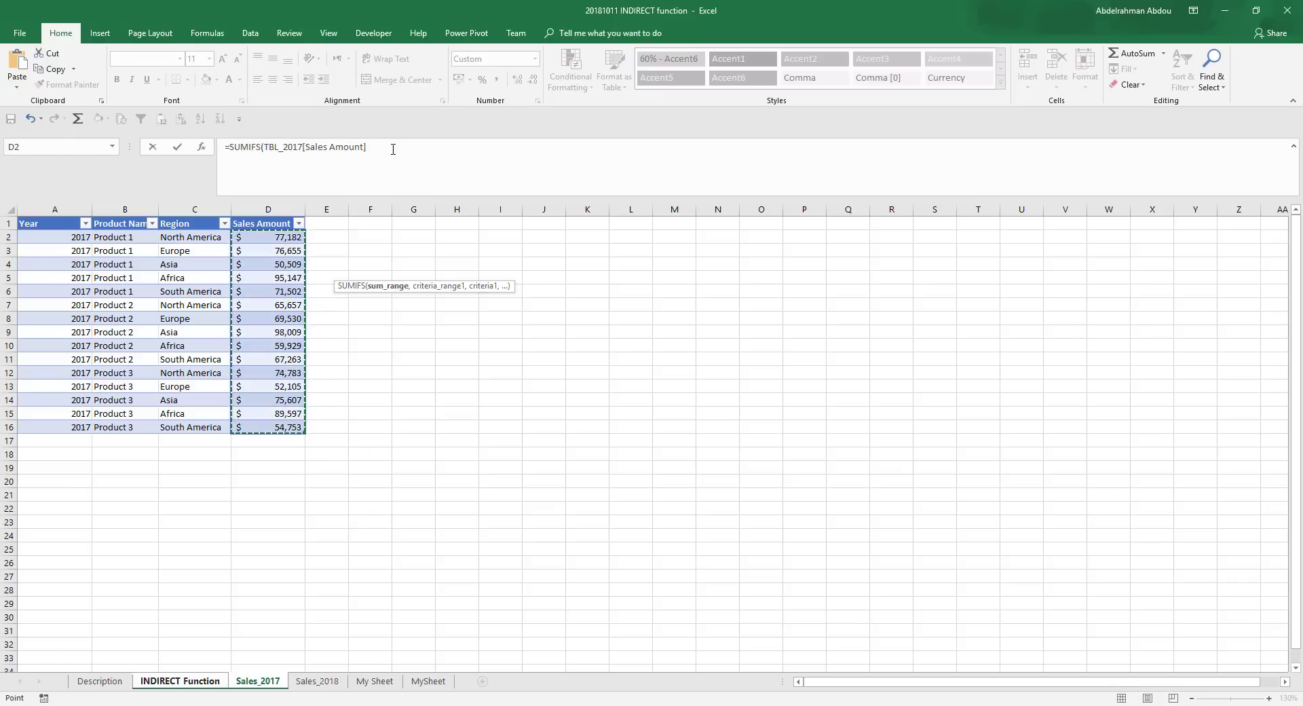
left_click(393, 148)
type(",")
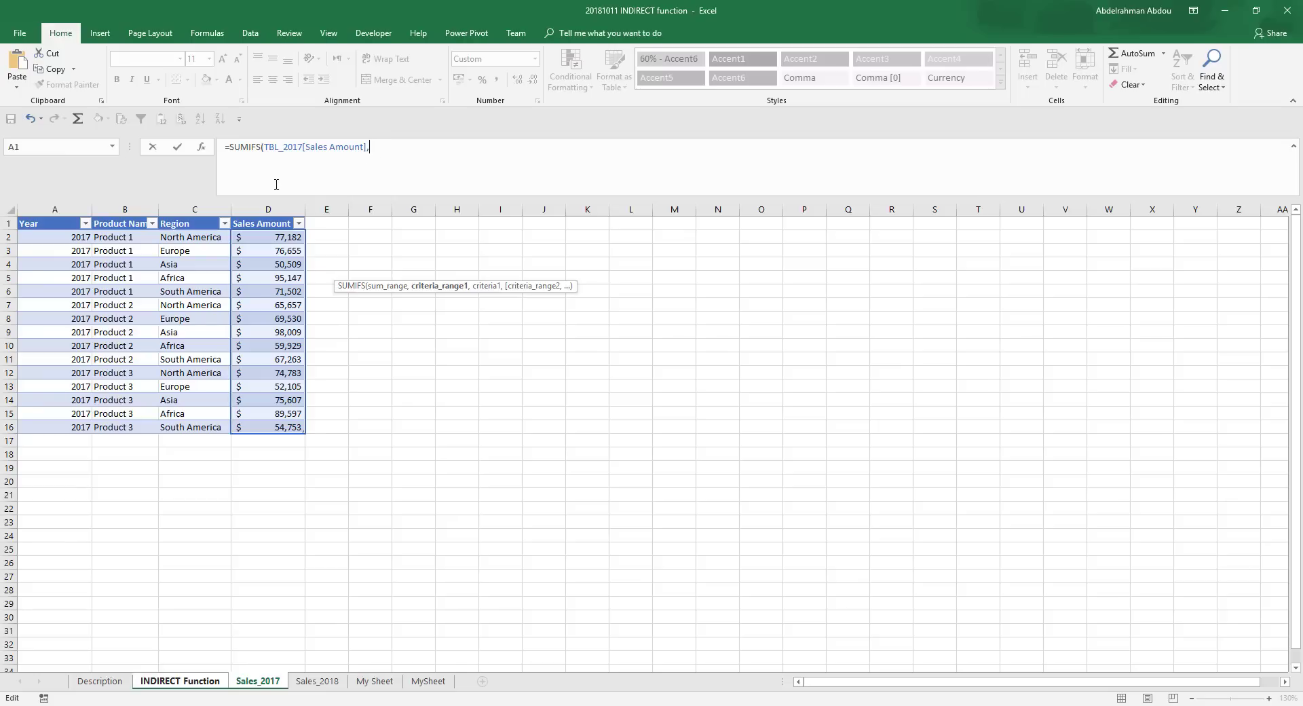
- Add TBL_2017[Year] as the first criteria range, matched to the year cell C16 on the INDIRECT Function sheet as absolute reference $C$16
left_click_drag(71, 239, 54, 429)
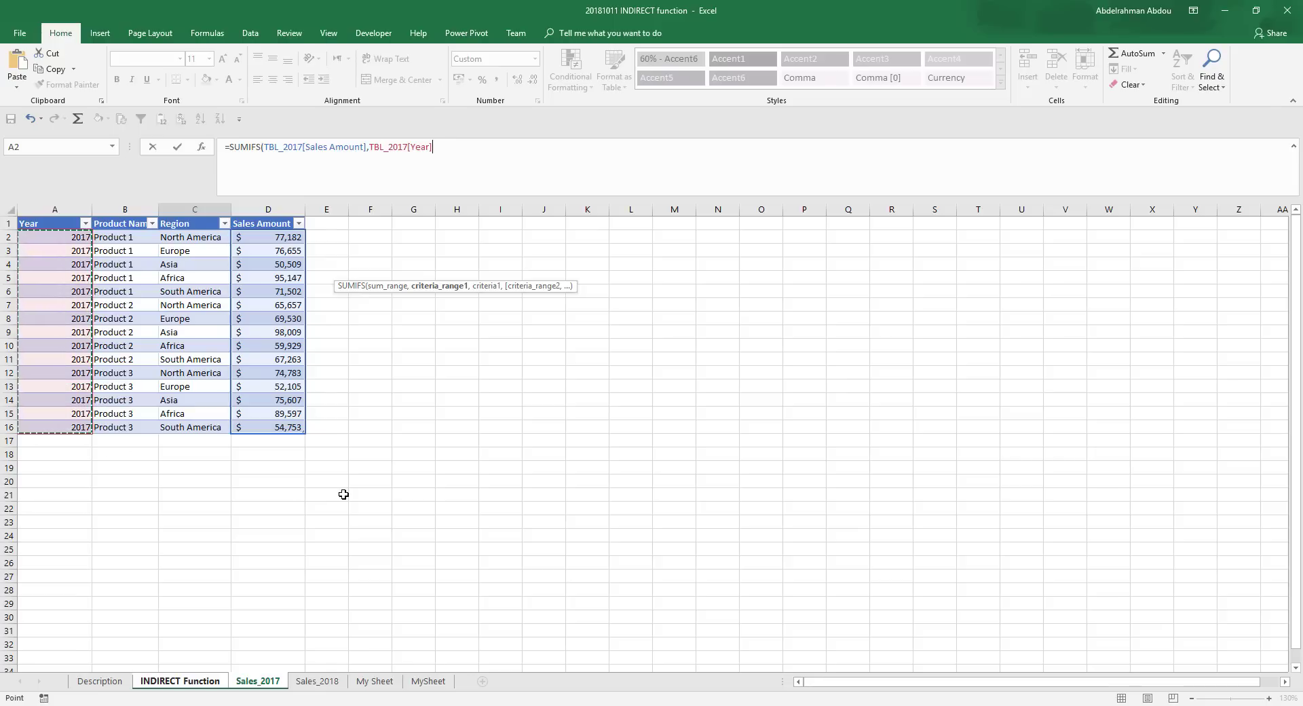
type(",")
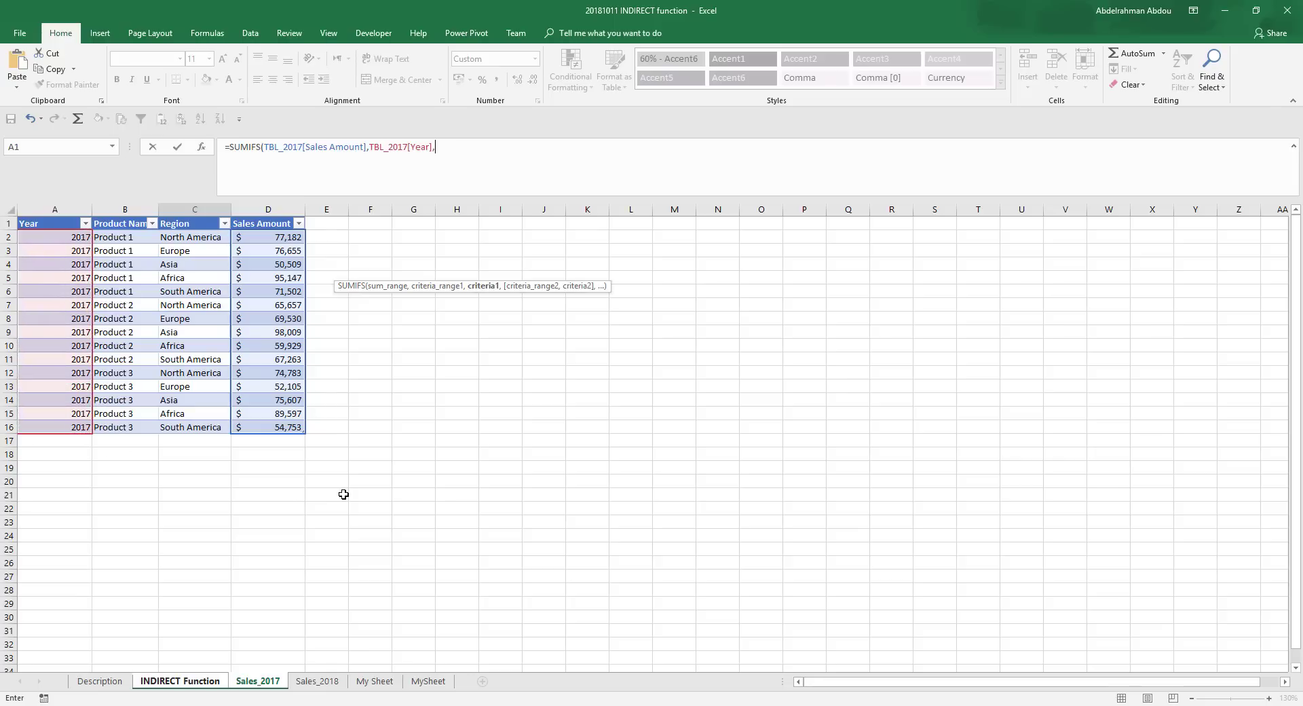
left_click(165, 681)
left_click(271, 503)
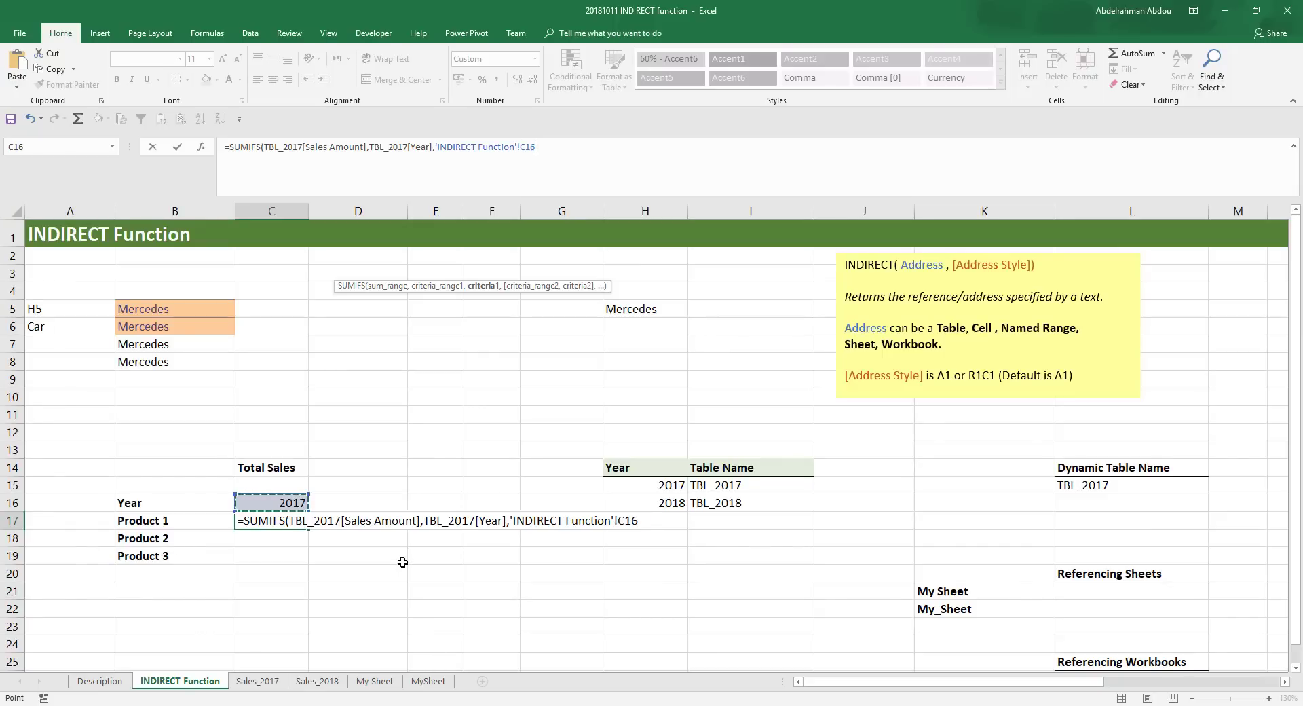
key("F4")
type(",")
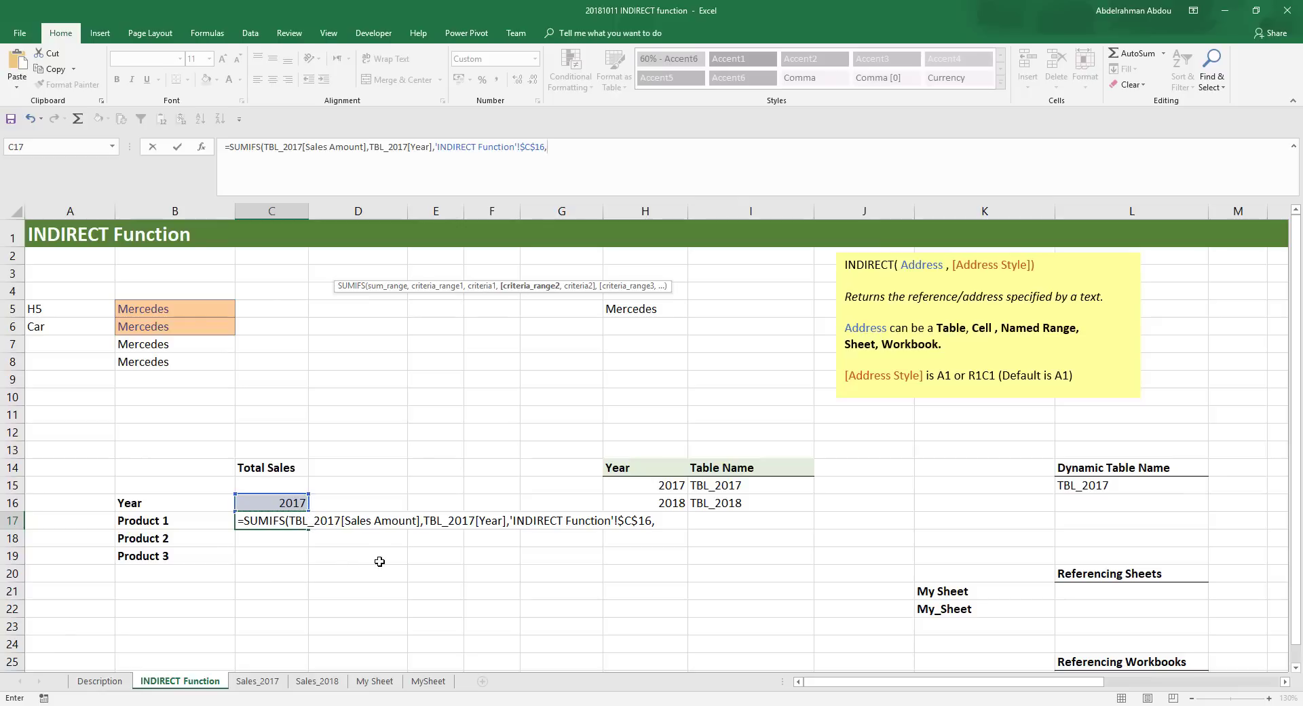
- Add TBL_2017[Product Name] as the second criteria range, matched to B17 on the INDIRECT Function sheet, and complete the SUMIFS formula
left_click(258, 681)
left_click_drag(117, 237, 111, 424)
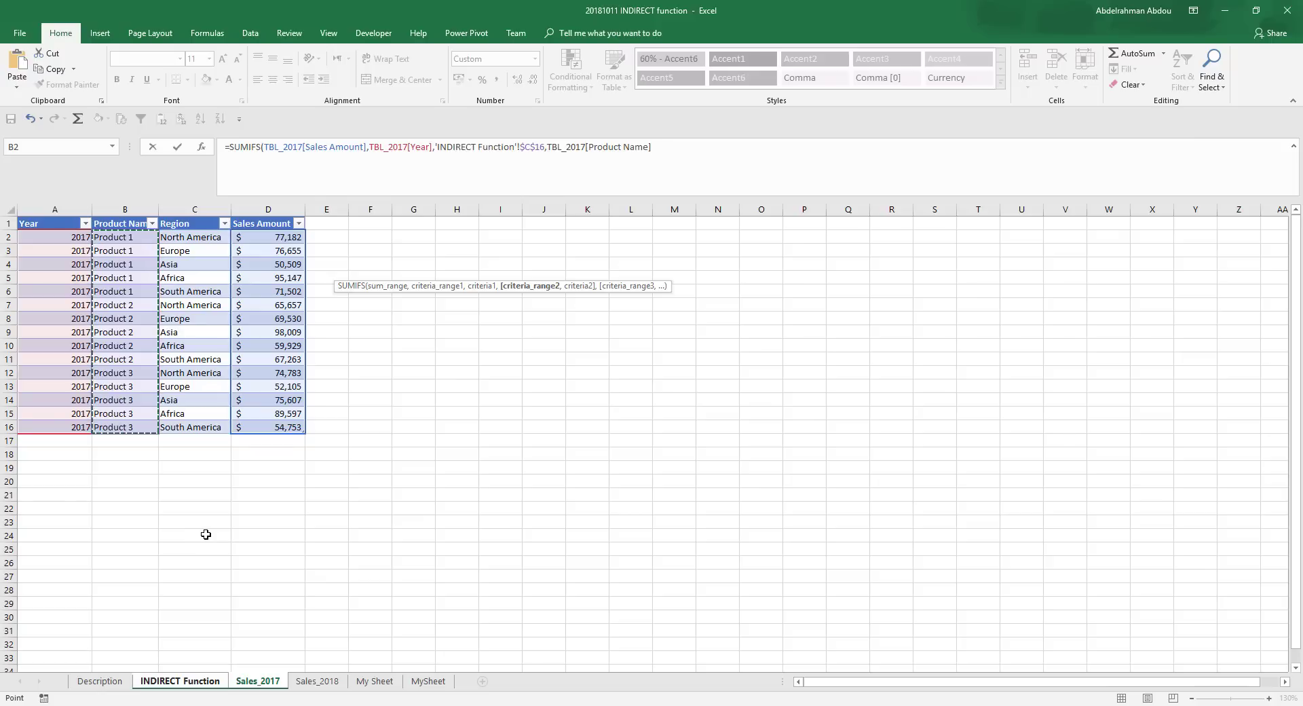
type(",")
left_click(146, 680)
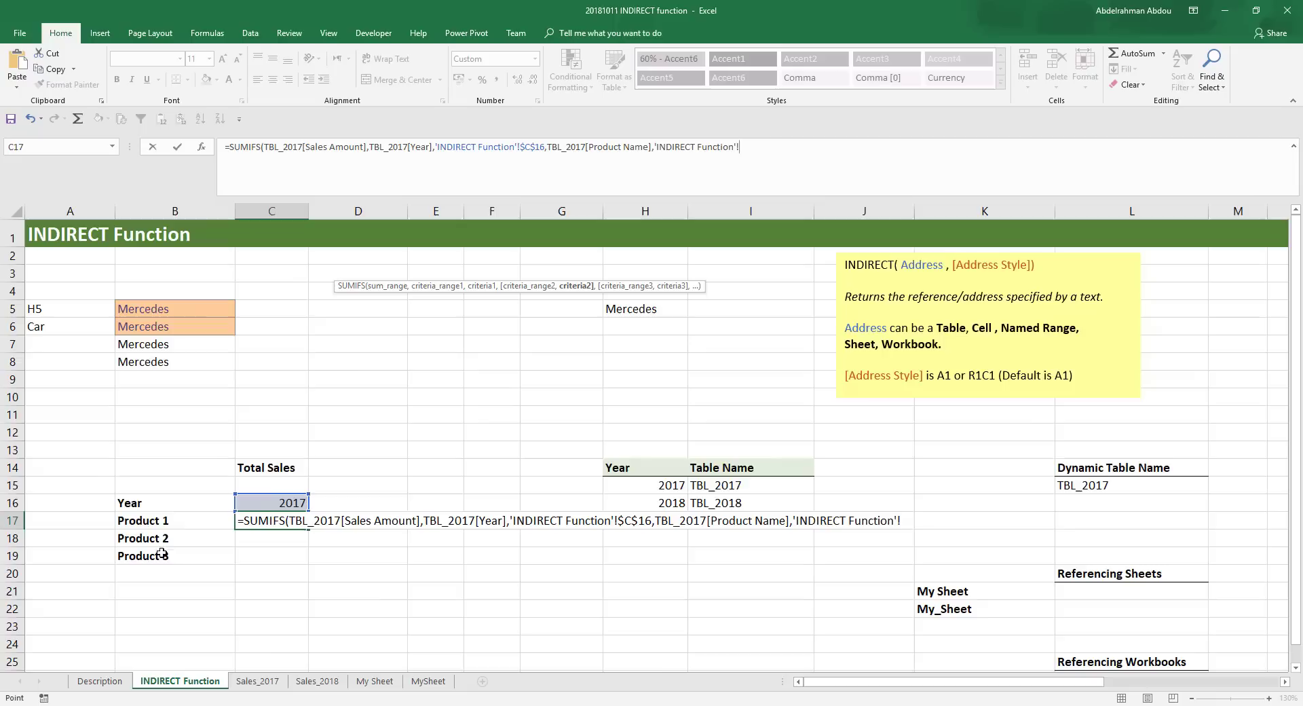
left_click(178, 523)
type(")")
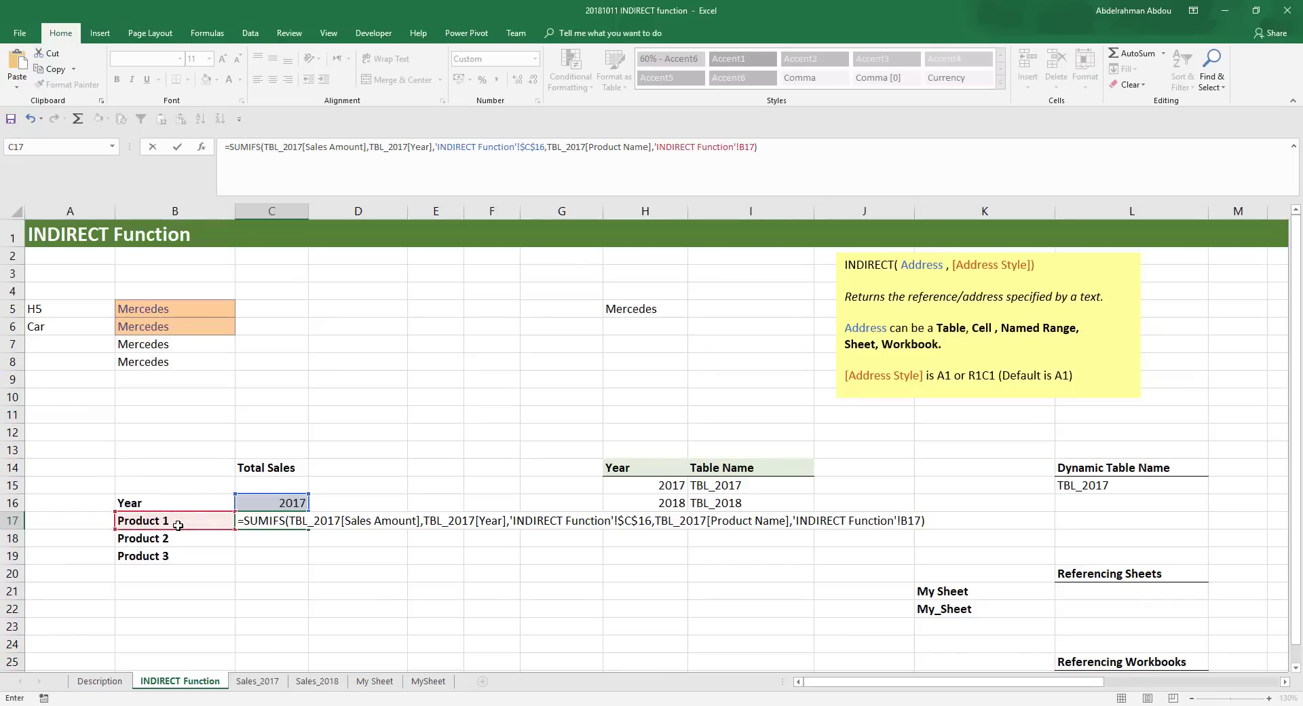
key("Return")
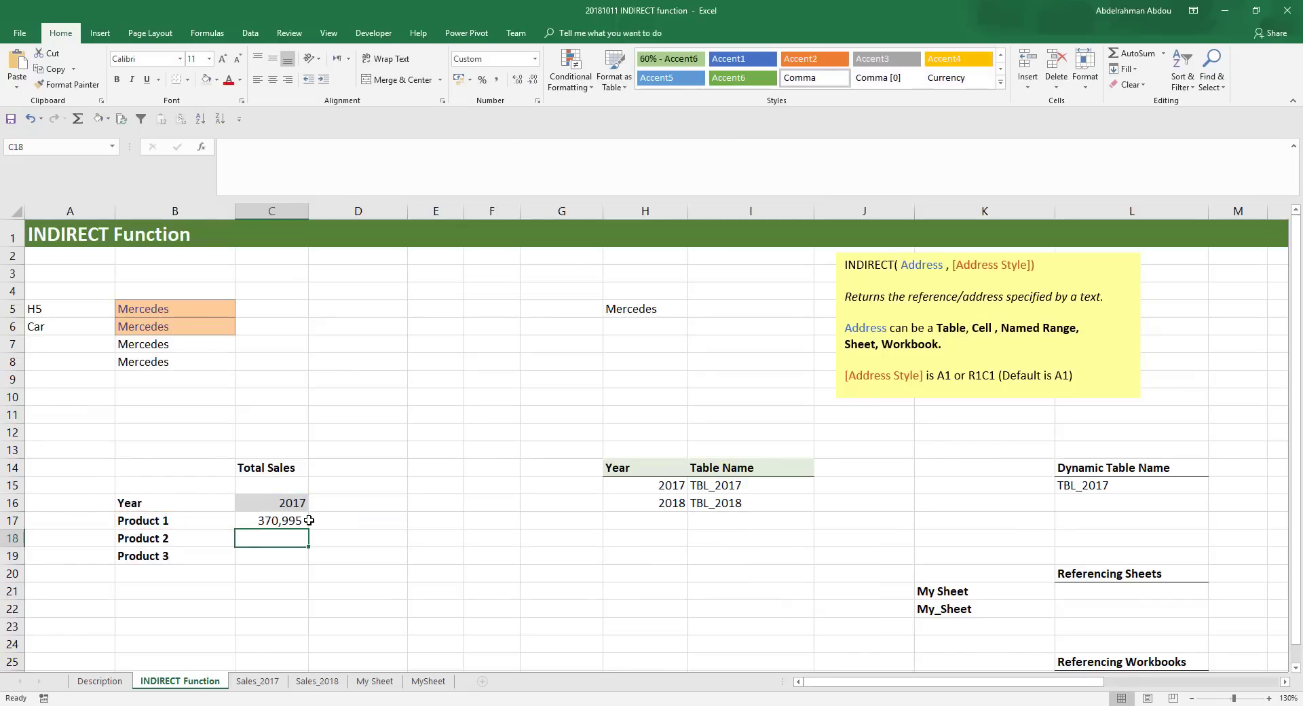
- Fill the SUMIFS formula from C17 down to C19 for Product 2 and Product 3
left_click(310, 521)
left_click(304, 521)
left_click_drag(309, 531, 305, 562)
left_click(300, 558)
- Check the Product 1 total in C17 against the sum of the Product 1 amounts in D2:D6 on the Sales_2017 sheet
left_click(287, 504)
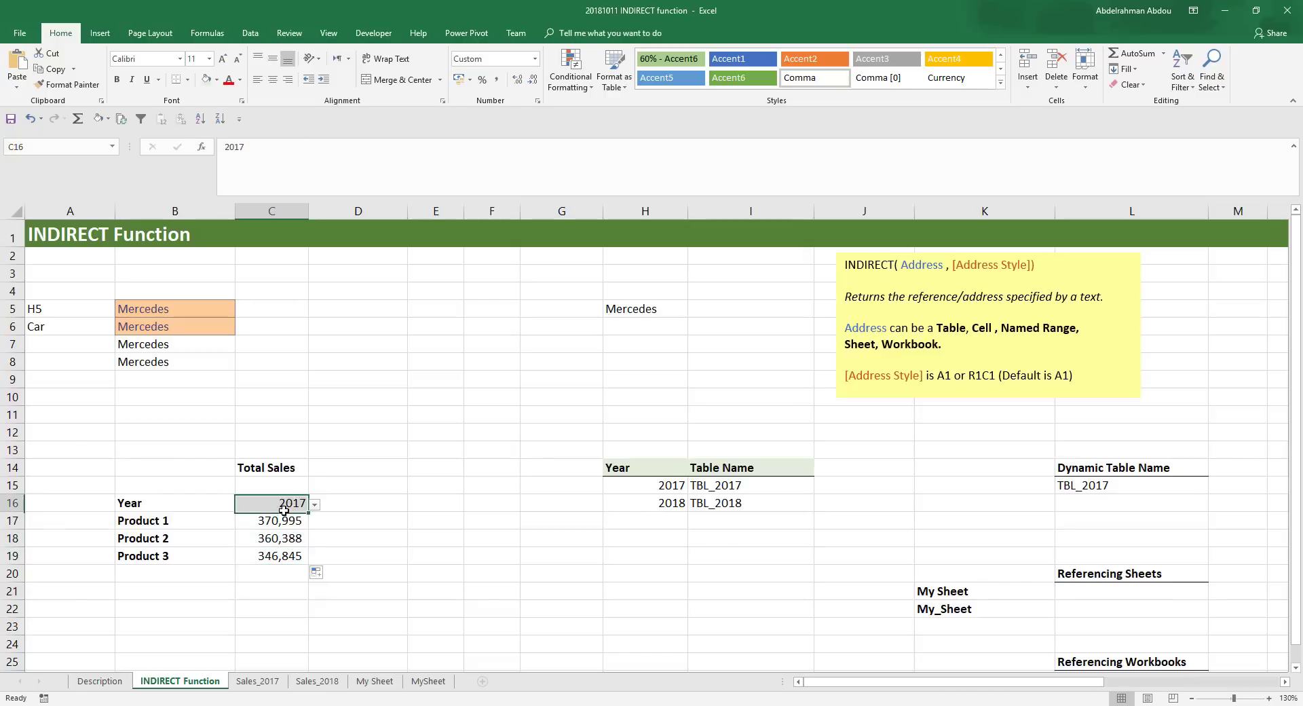
left_click(280, 524)
left_click(212, 526)
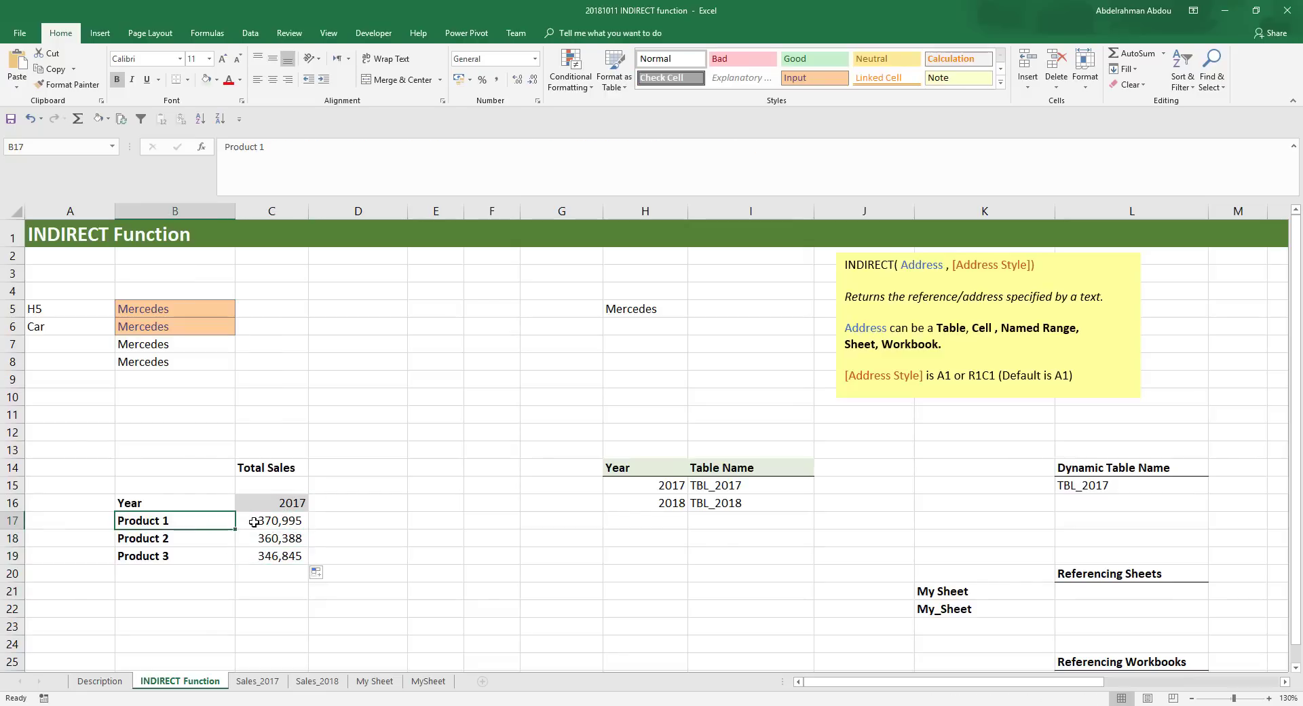
left_click(271, 522)
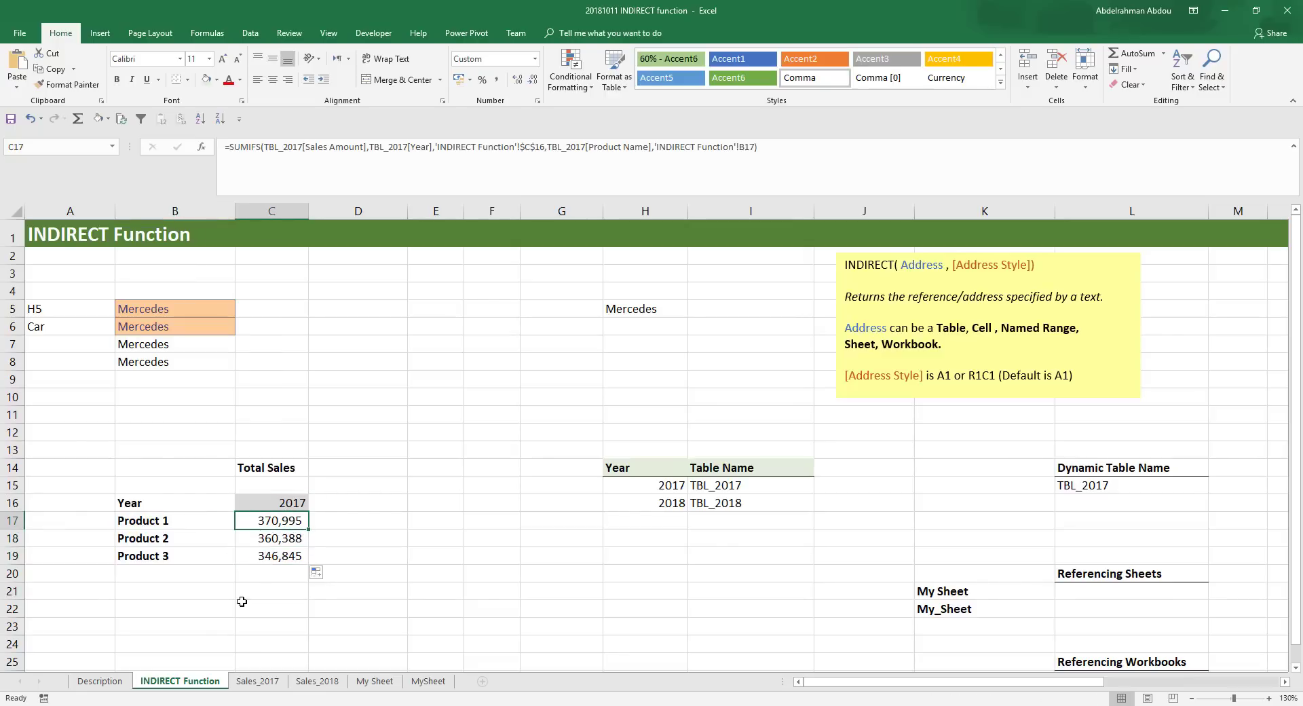
left_click(264, 682)
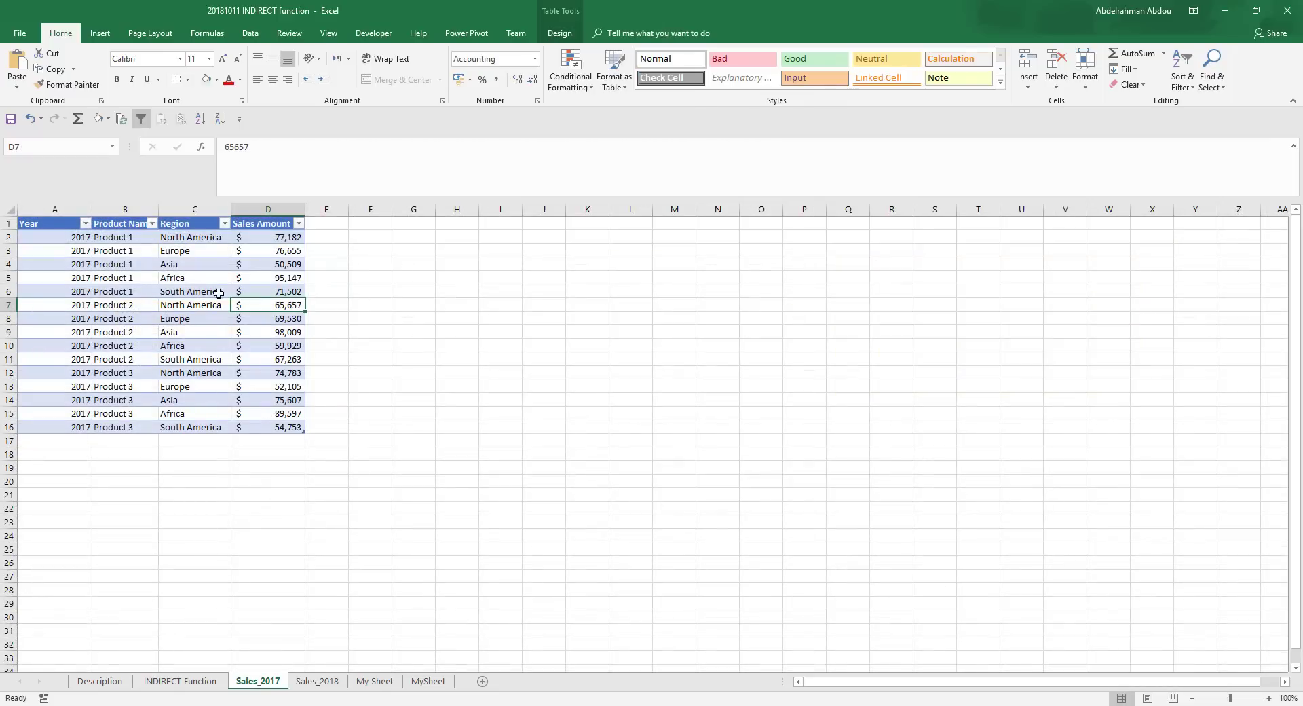
left_click(278, 237)
left_click_drag(278, 237, 280, 287)
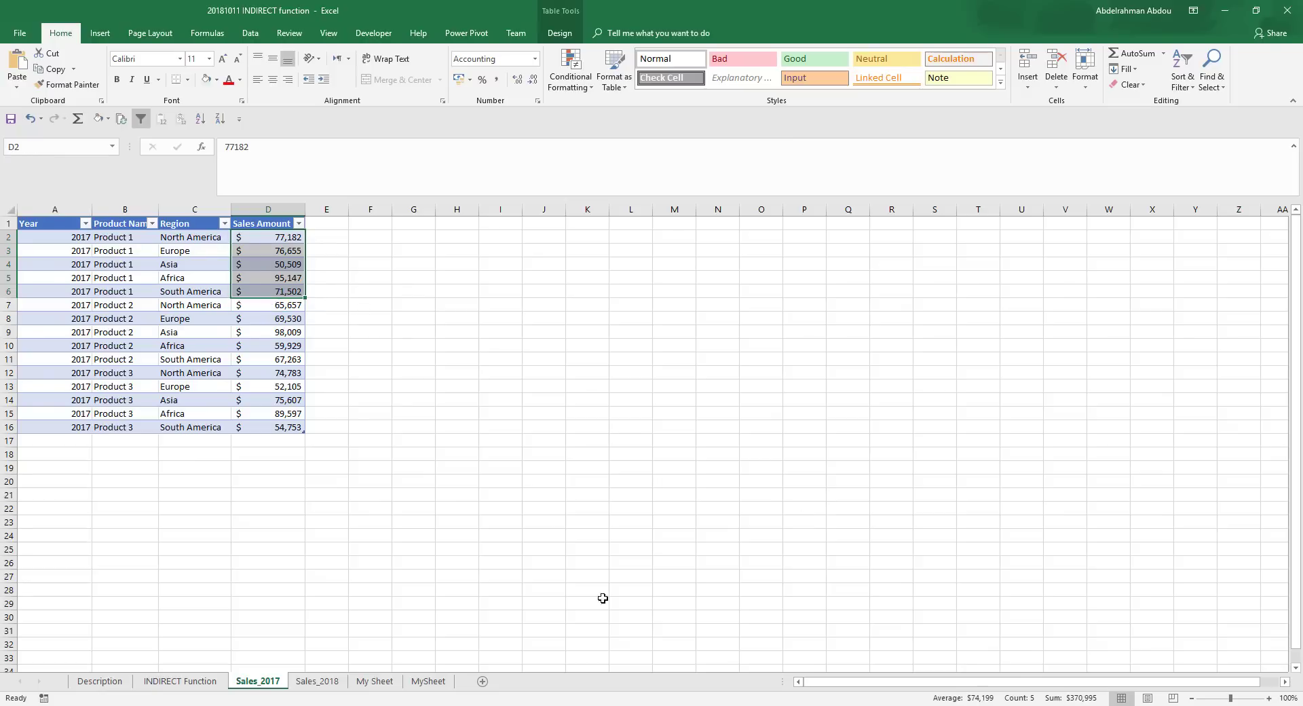
left_click(191, 681)
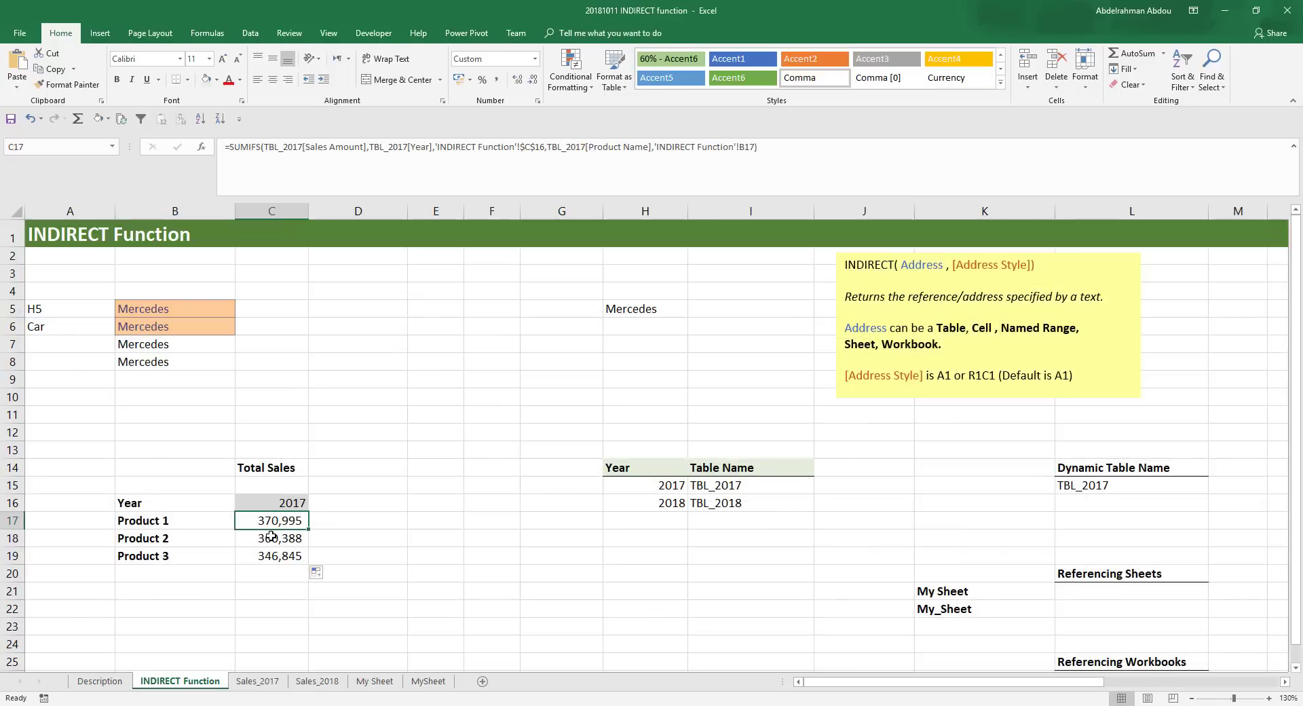
- Test the product totals by picking 2018 in cell C16, and set the year back to 2017
left_click(289, 506)
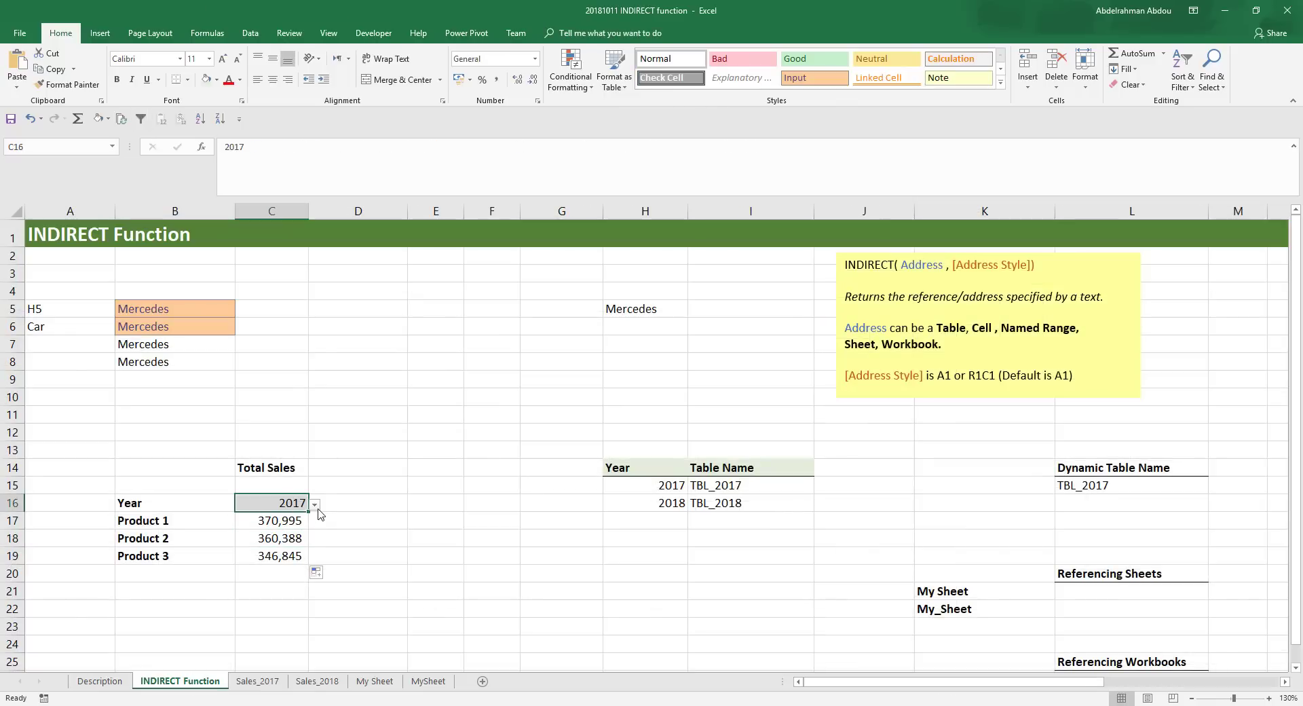
left_click(315, 505)
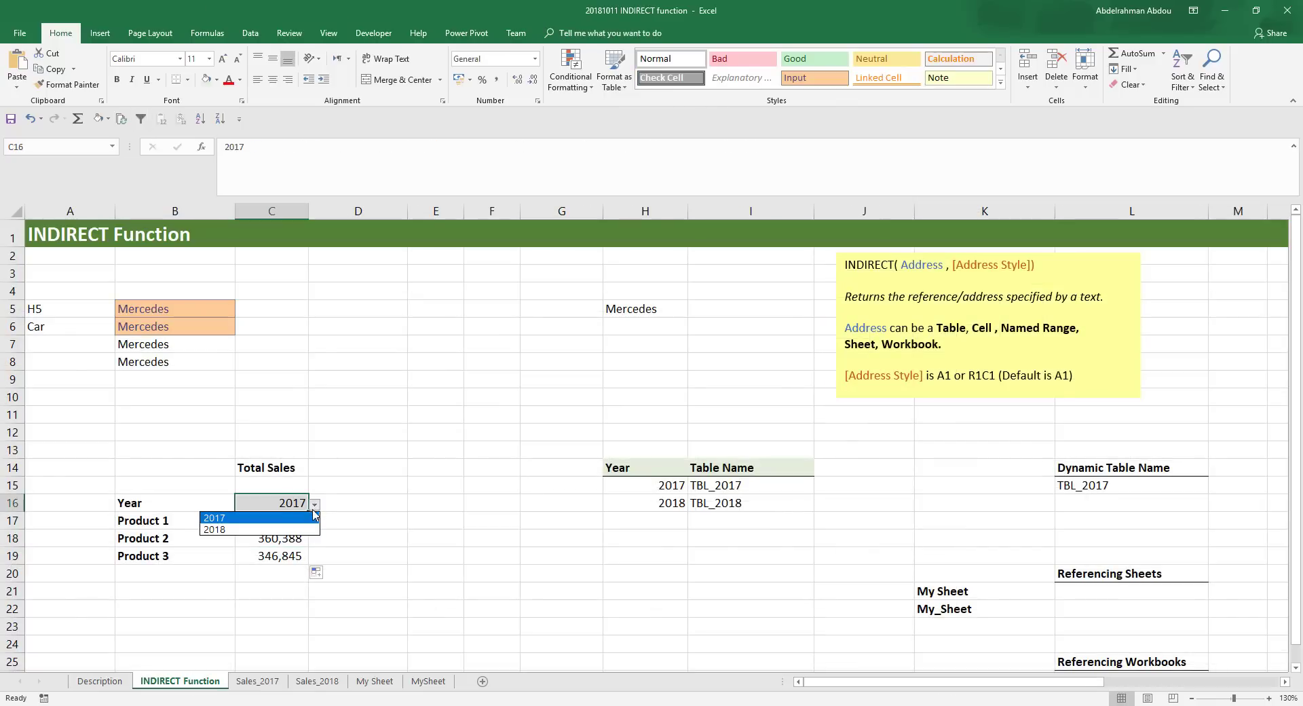
left_click(291, 529)
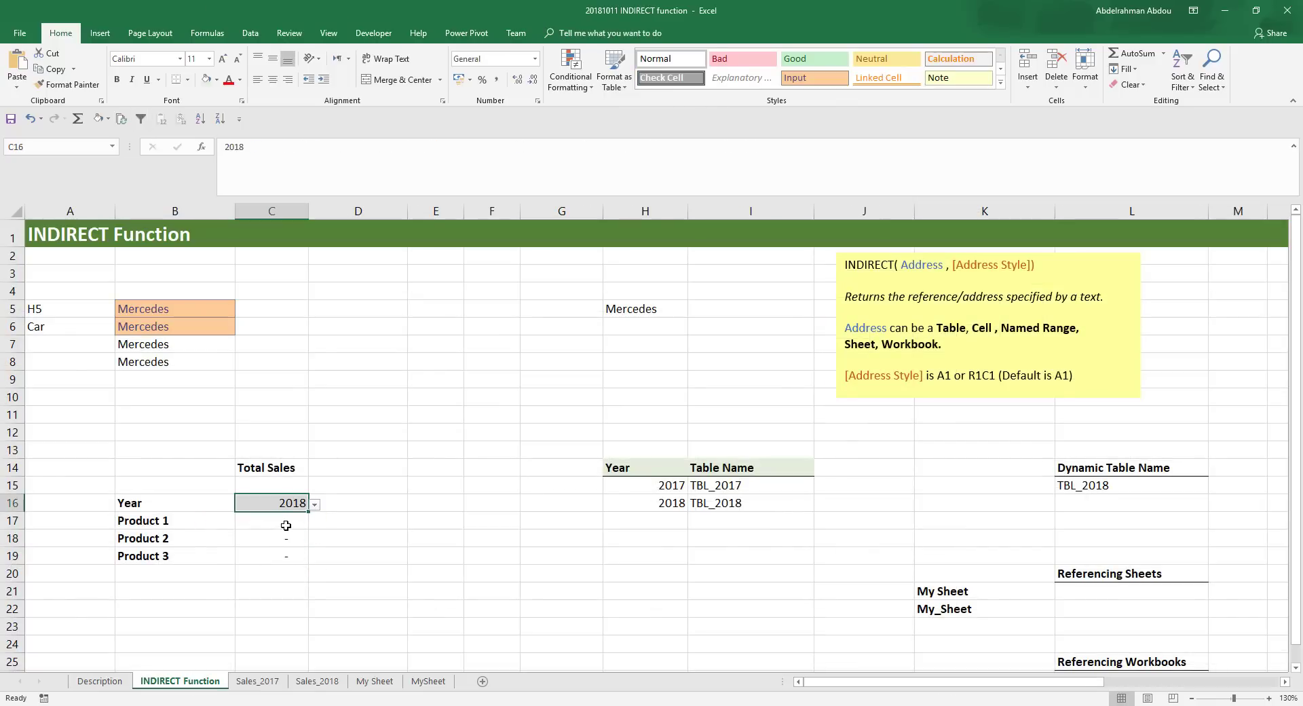
left_click(286, 525)
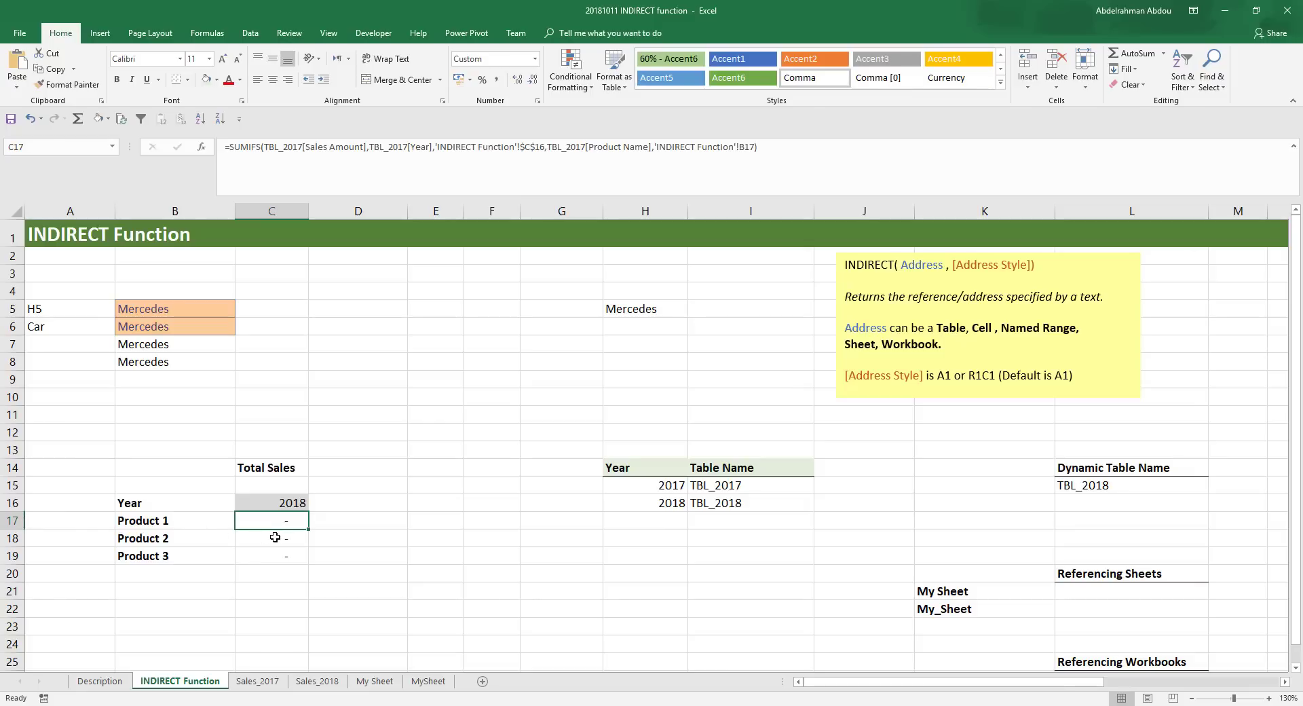
left_click(293, 502)
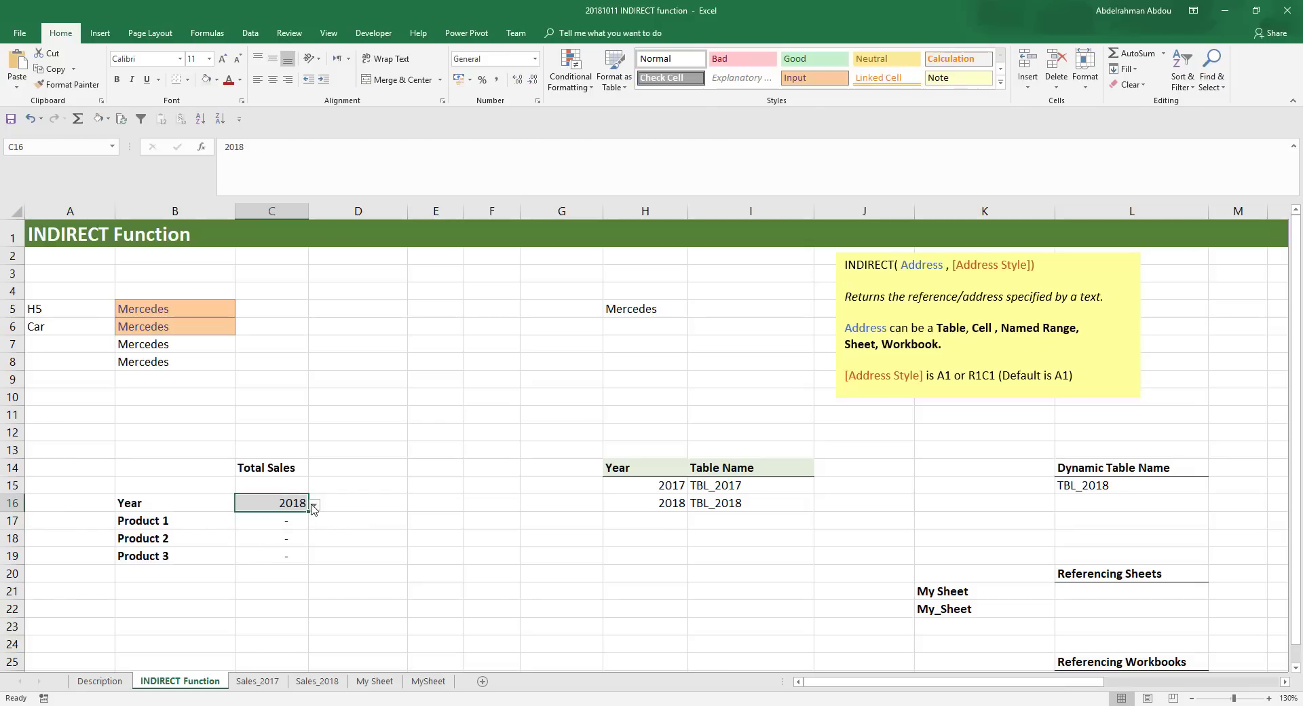
left_click(315, 505)
left_click(286, 514)
- Copy the full text of the SUMIFS formula in cell C17 without changing the cell
left_click(286, 527)
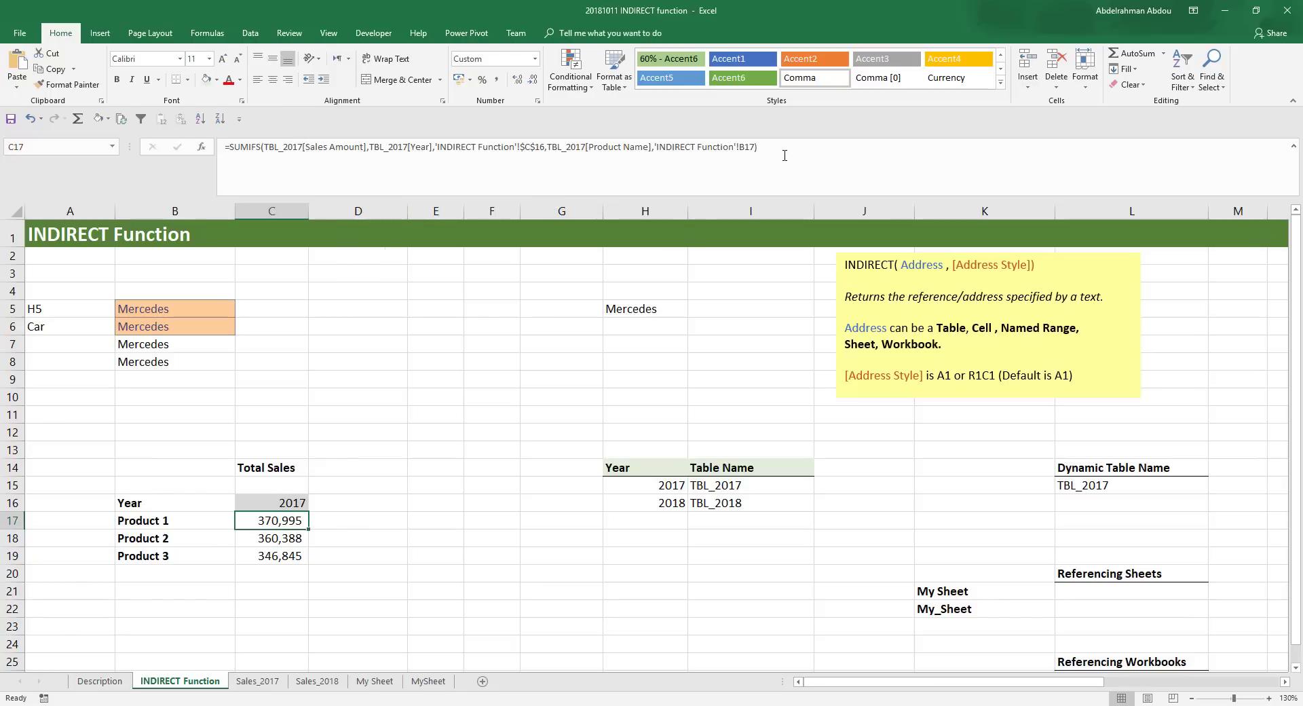
left_click_drag(785, 155, 116, 125)
key("ctrl+c")
left_click(434, 380)
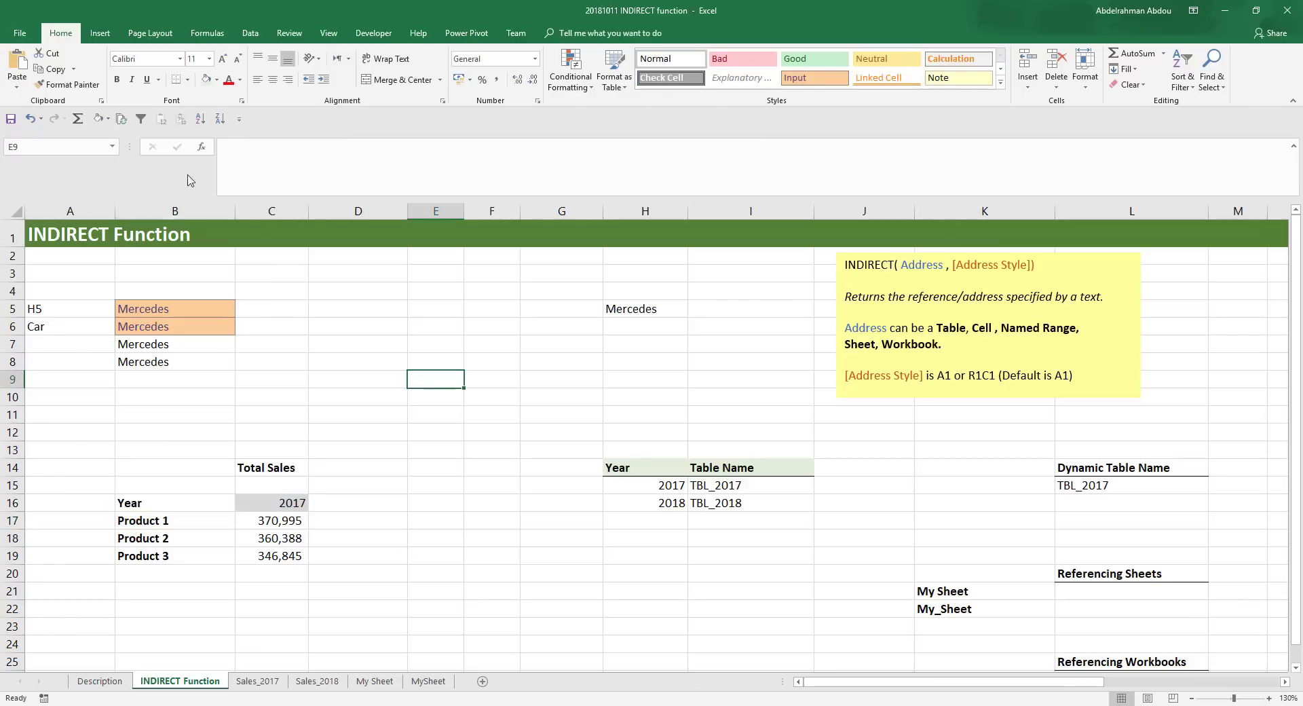
- Insert a text box about 9.7 by 3.7 cm beside the product totals and fill it with yellow
left_click(99, 33)
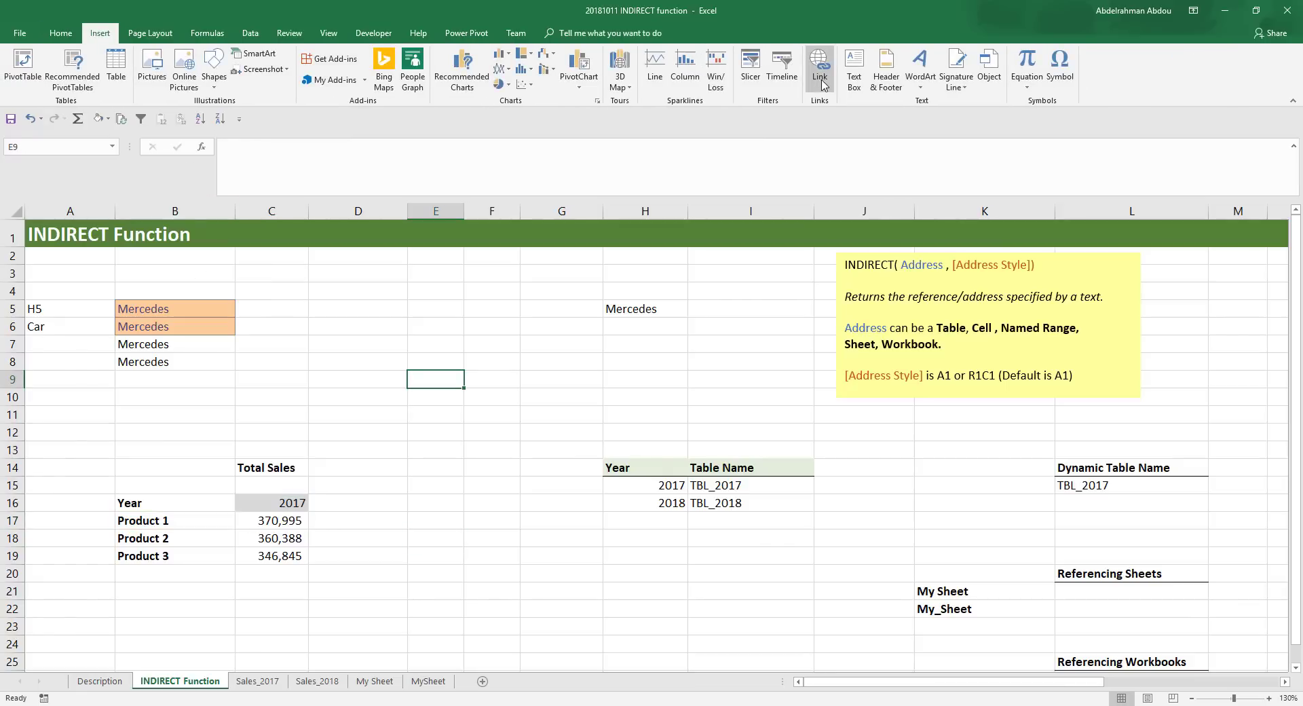
left_click(853, 68)
mouse_move(411, 445)
left_mouse_down()
mouse_move(543, 507)
mouse_move(736, 566)
left_mouse_up()
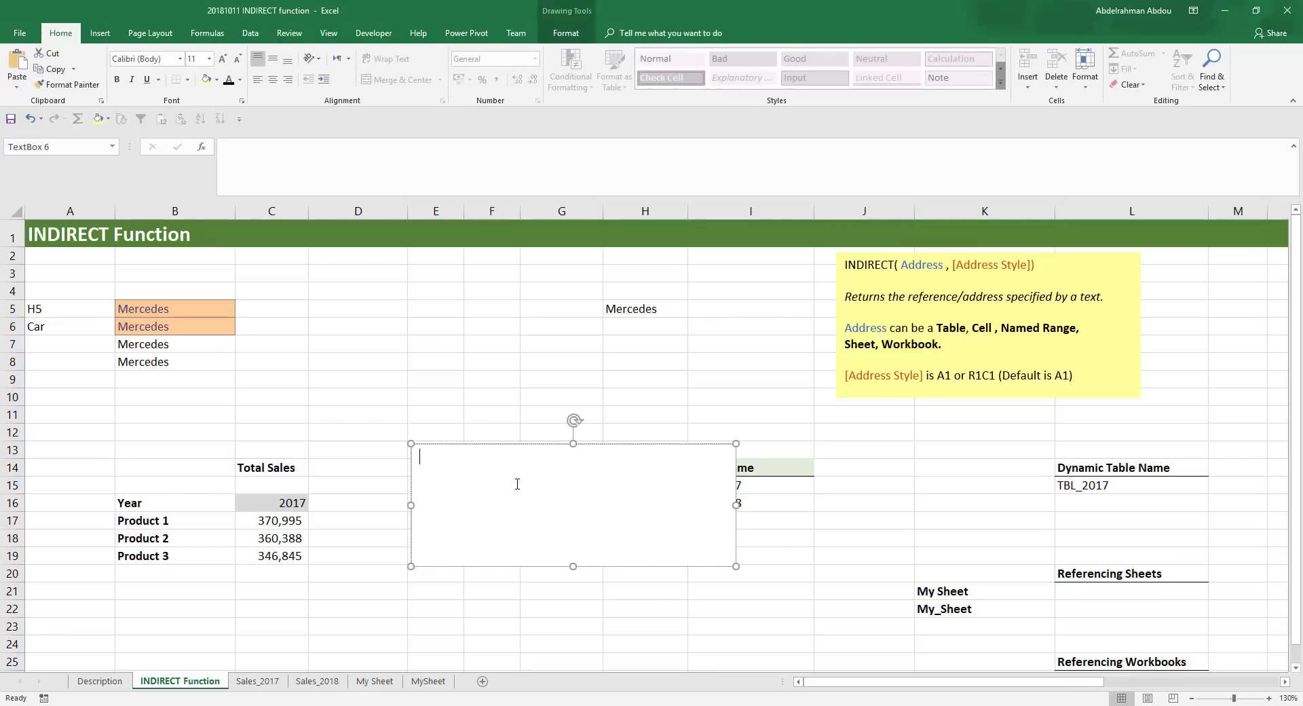
left_click(565, 33)
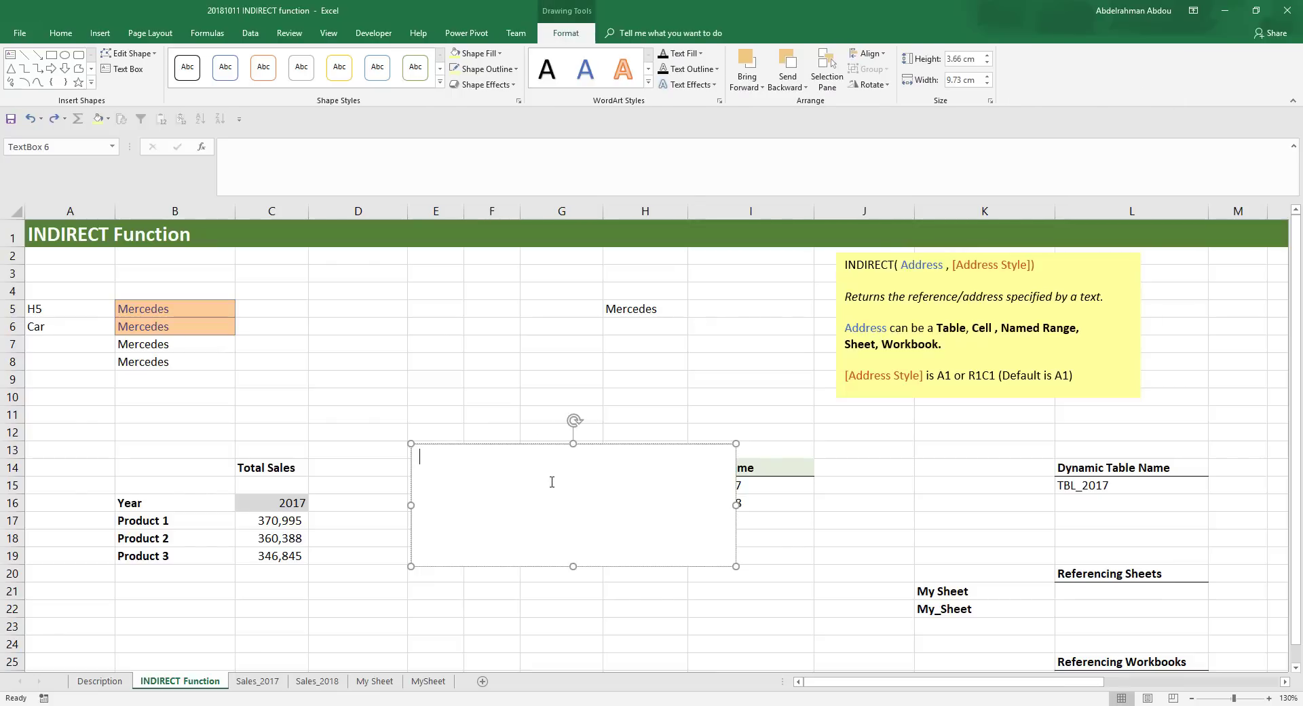
left_click(483, 53)
left_click(455, 202)
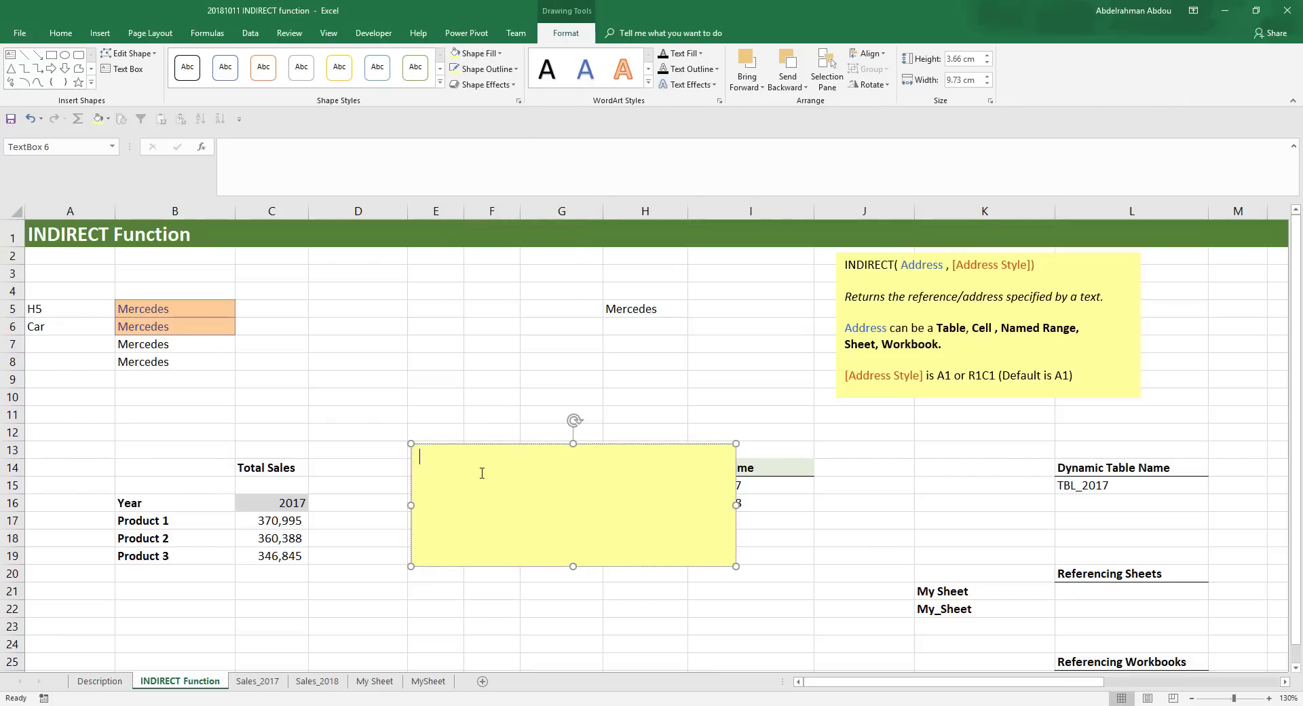
- Paste the copied SUMIFS formula into the text box and resize the box to about 24.7 by 2.8 cm
key("ctrl+v")
left_click_drag(411, 567, 3, 535)
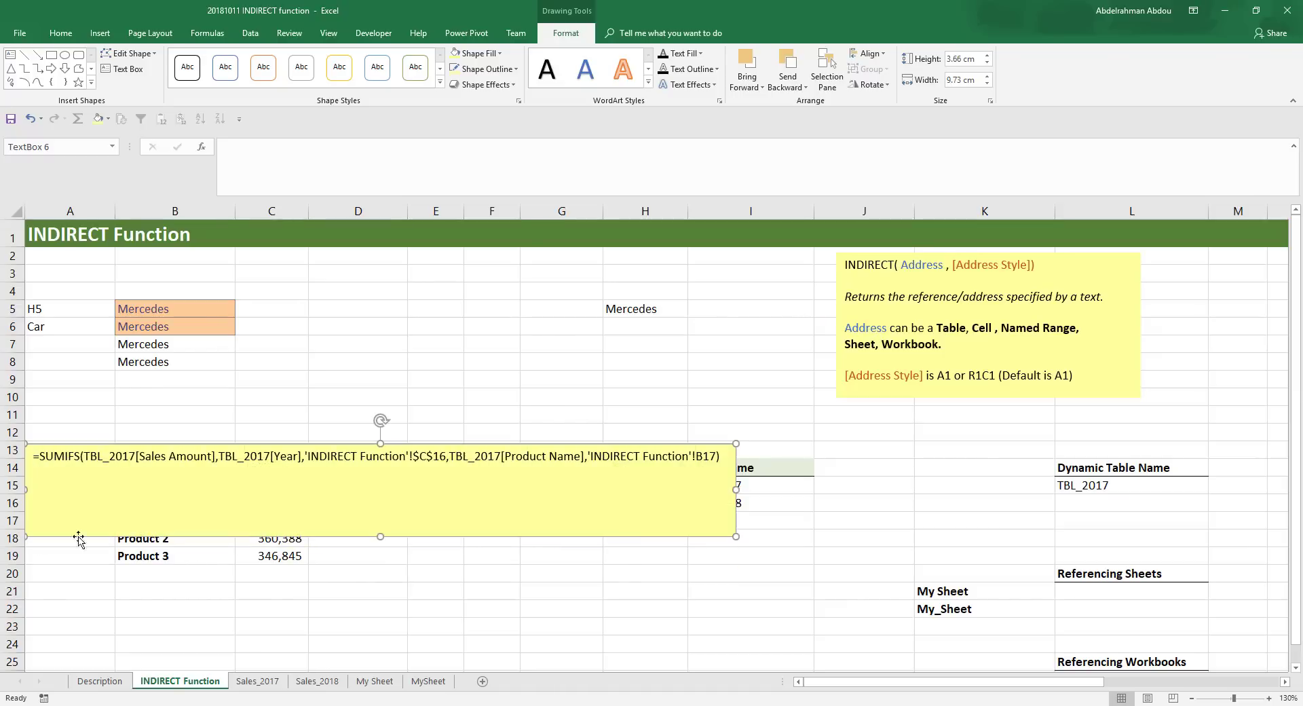
left_click_drag(736, 488, 847, 488)
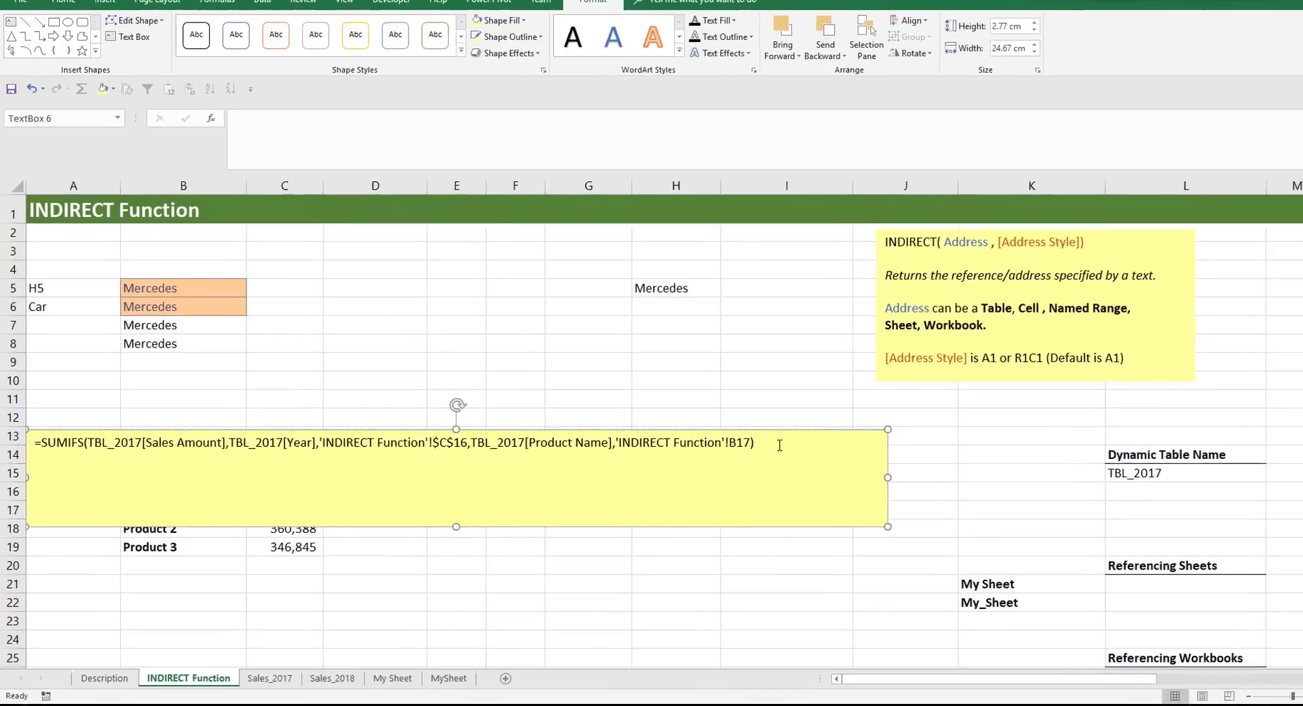
- Add a second copy of the SUMIFS formula below the first in the text box and change its three table names to TBL_2018
key("Return")
key("ctrl+v")
left_click(195, 377)
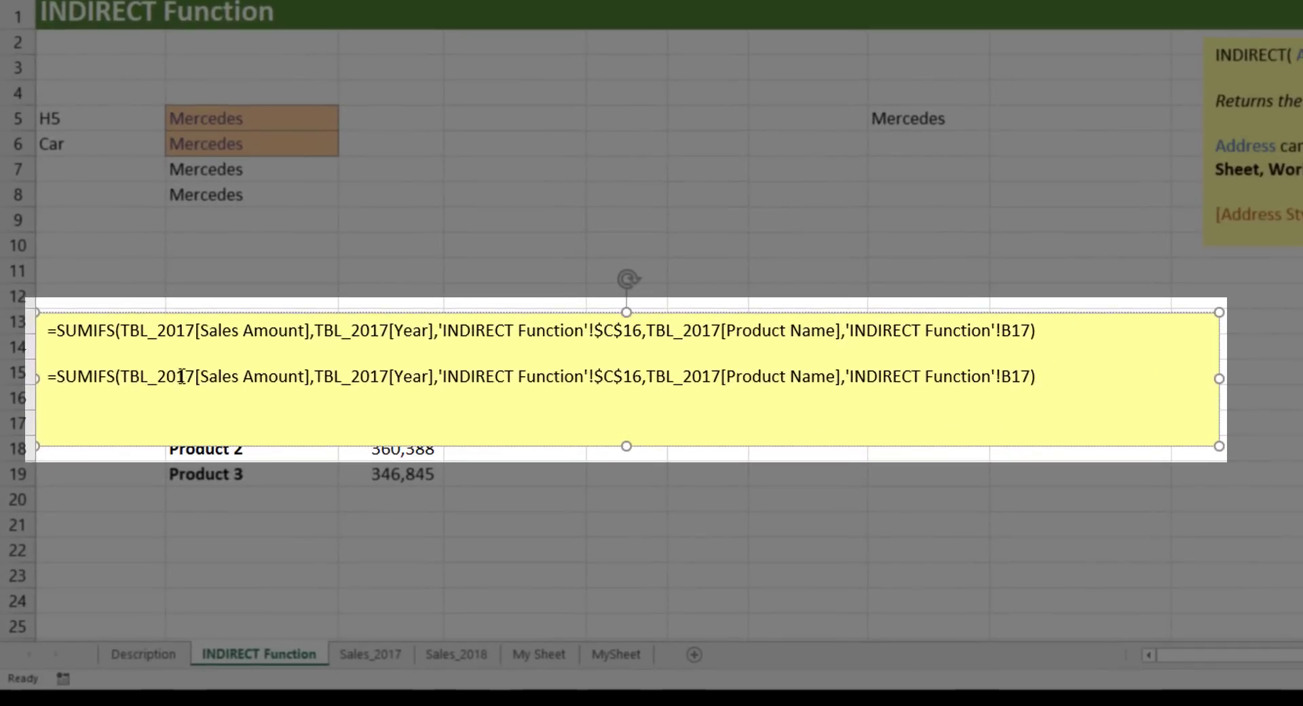
key("BackSpace")
type("8")
key("BackSpace")
type("8")
key("BackSpace")
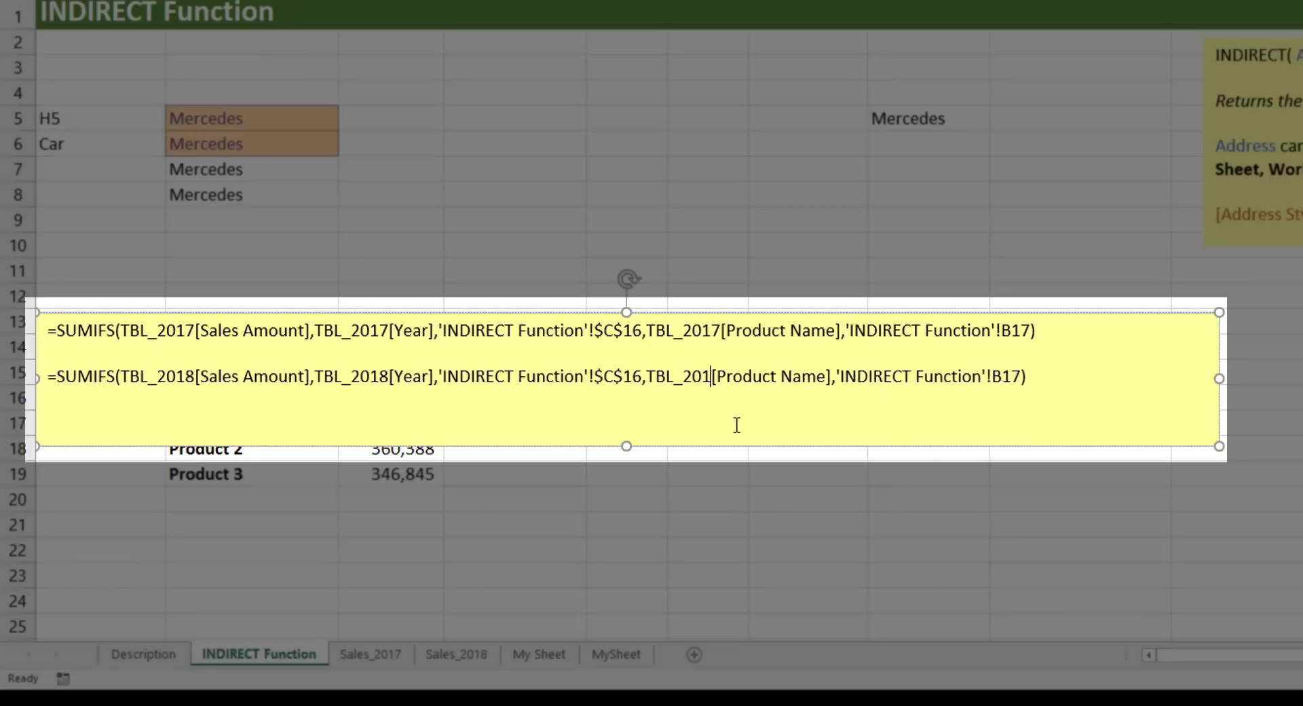
type("8")
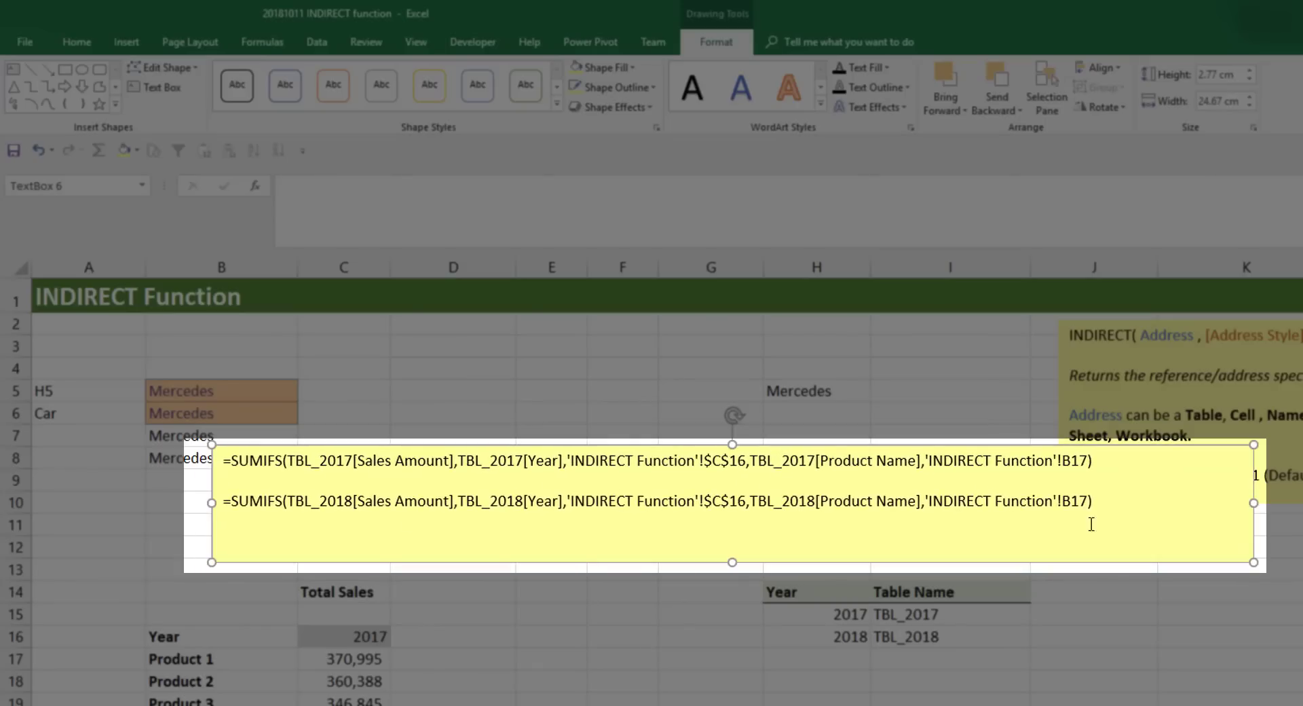
- Compare the table names in the text box's two SUMIFS formulas, and check the year cell C16 that should drive them
left_click_drag(1092, 503, 223, 505)
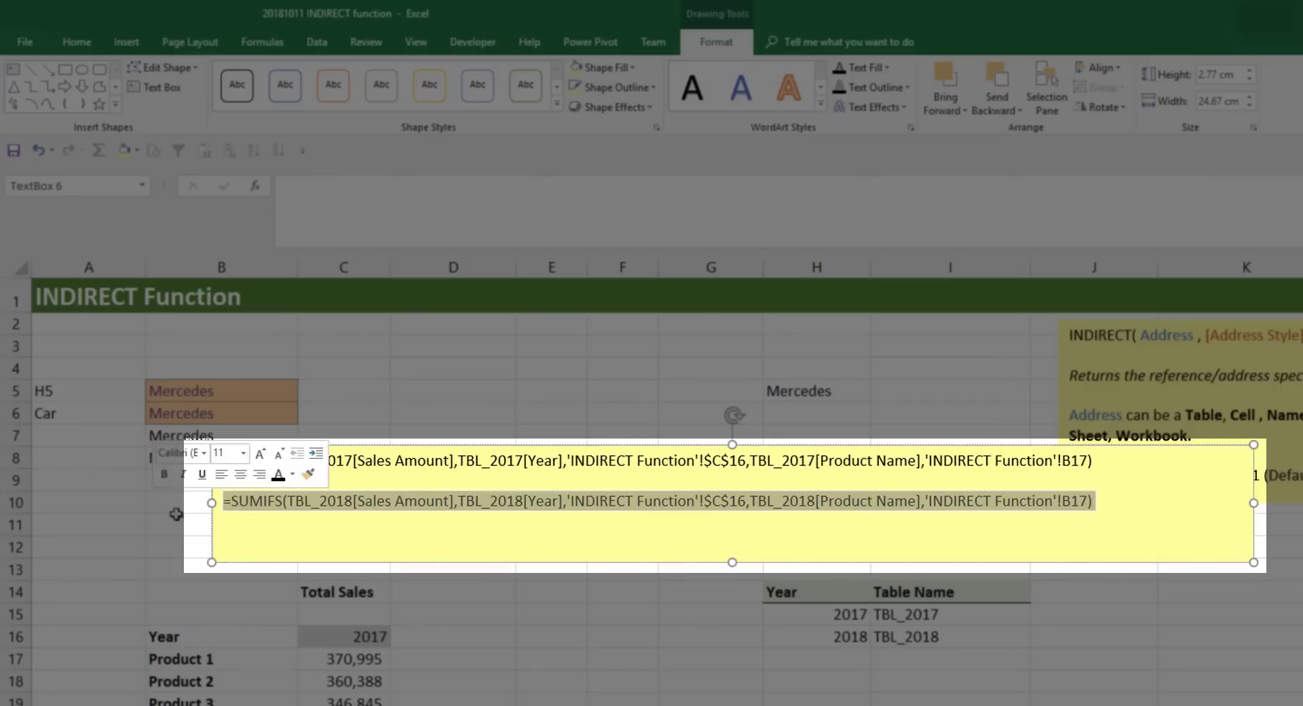
left_click(394, 519)
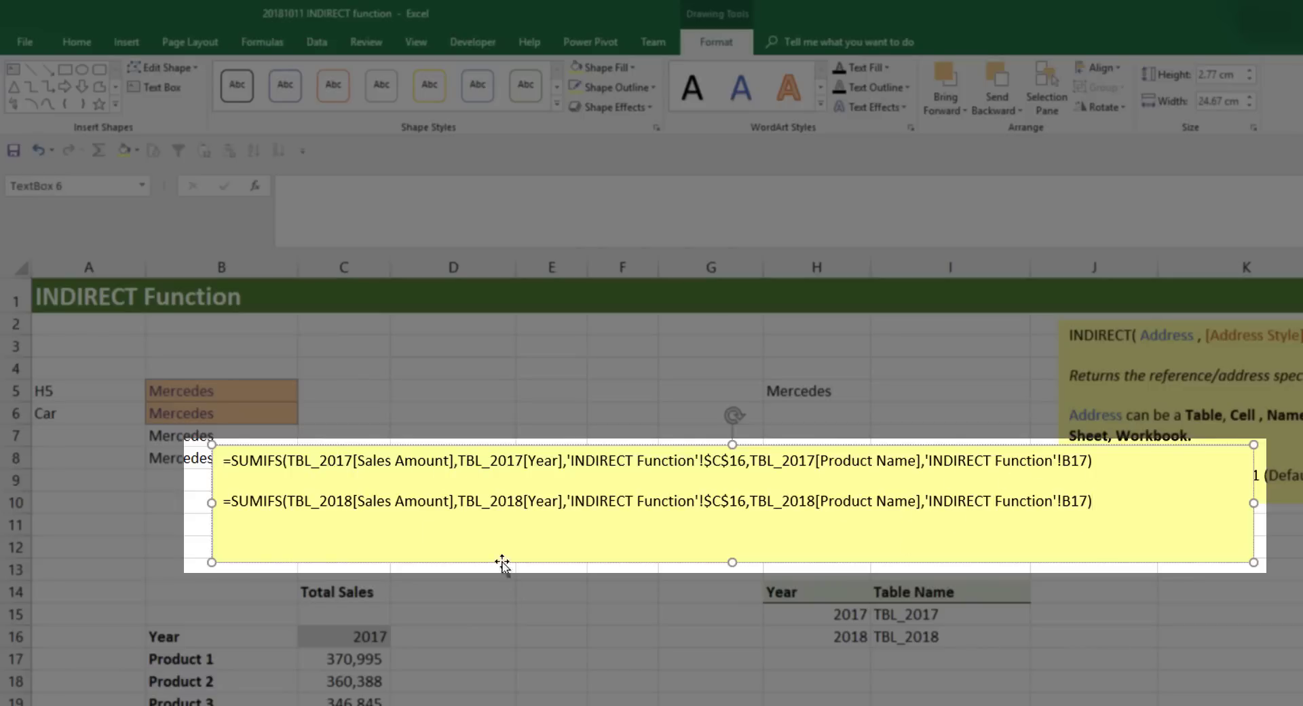
left_click_drag(499, 459, 460, 458)
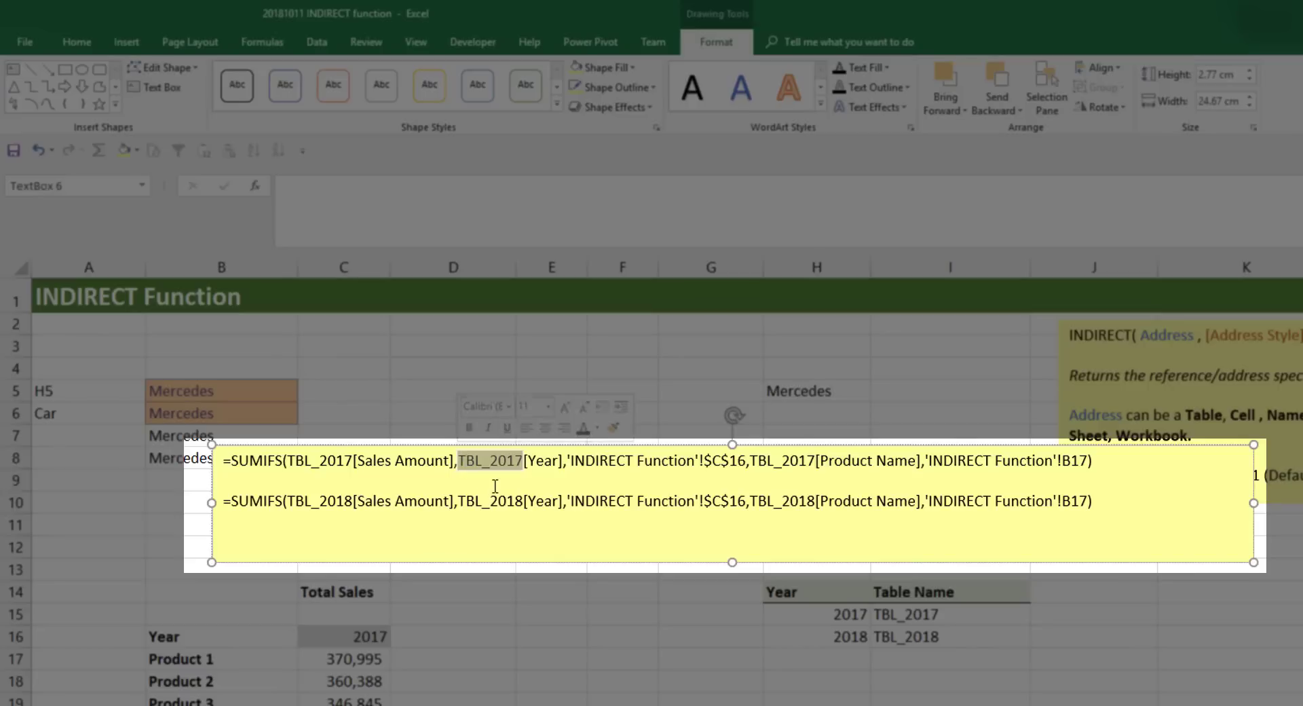
left_click_drag(523, 502, 460, 501)
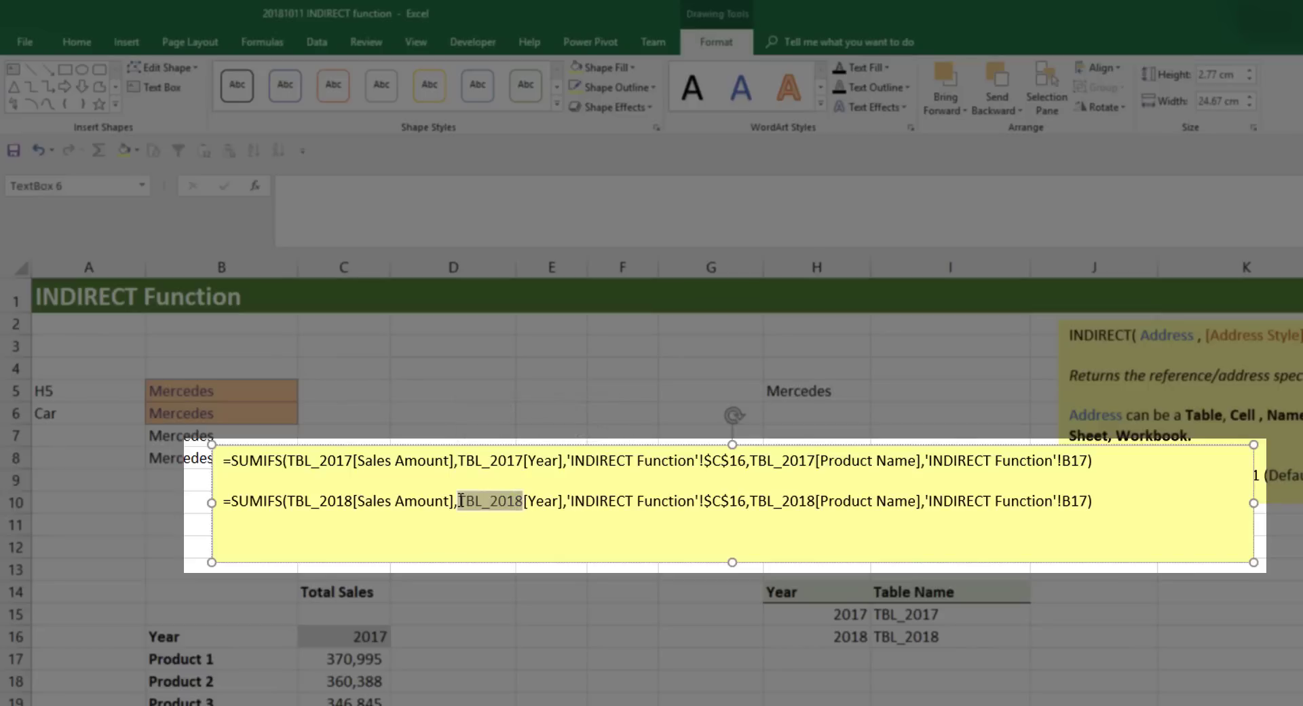
left_click(488, 543)
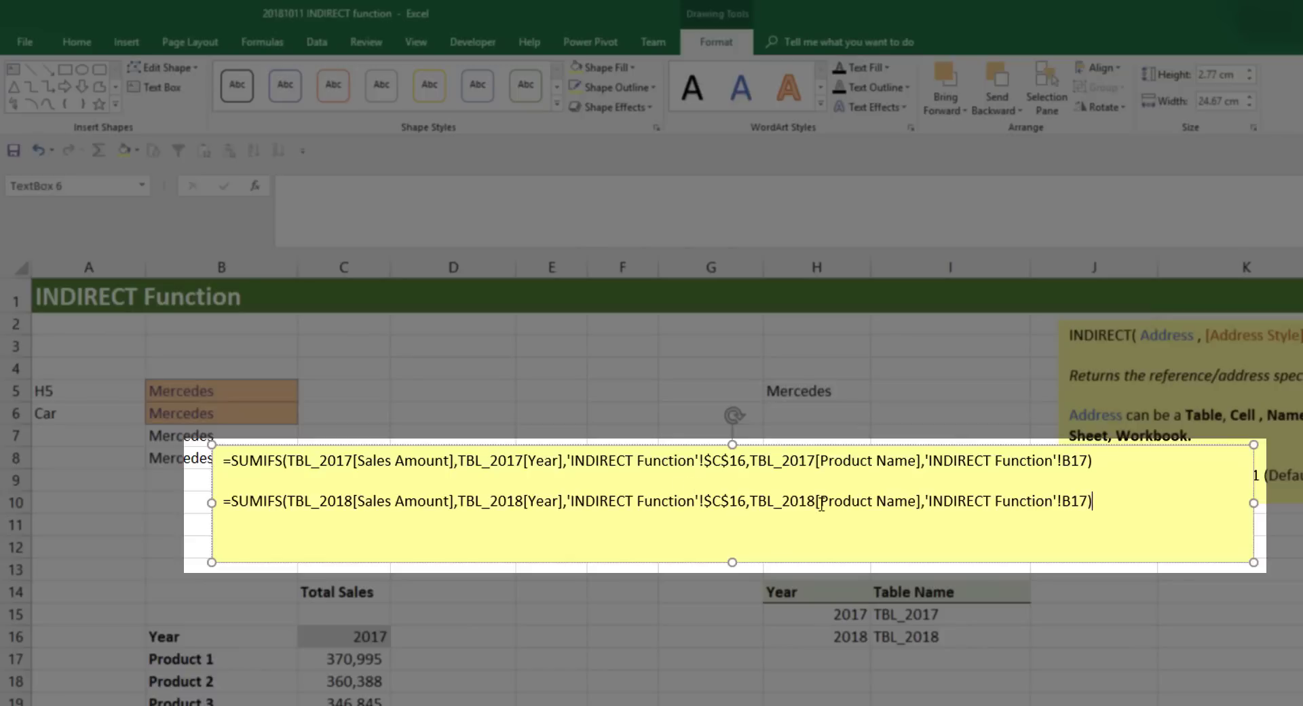
left_click_drag(816, 502, 747, 506)
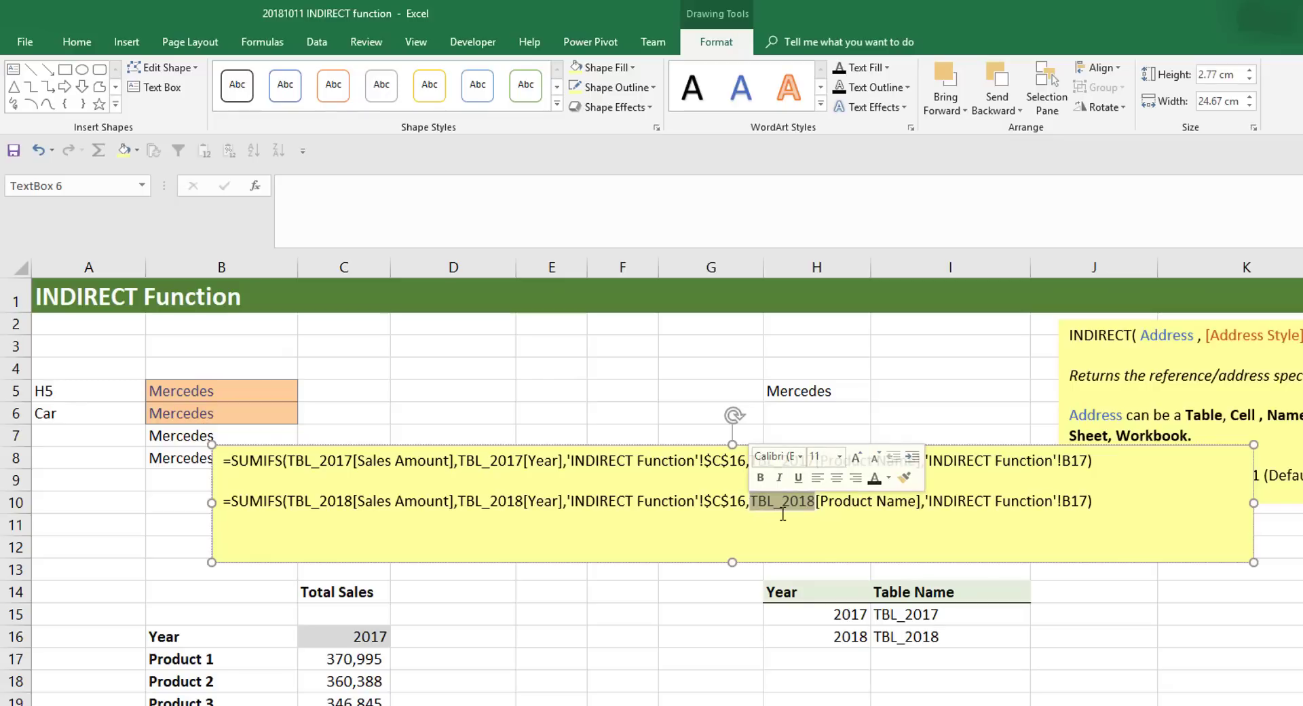
left_click(734, 534)
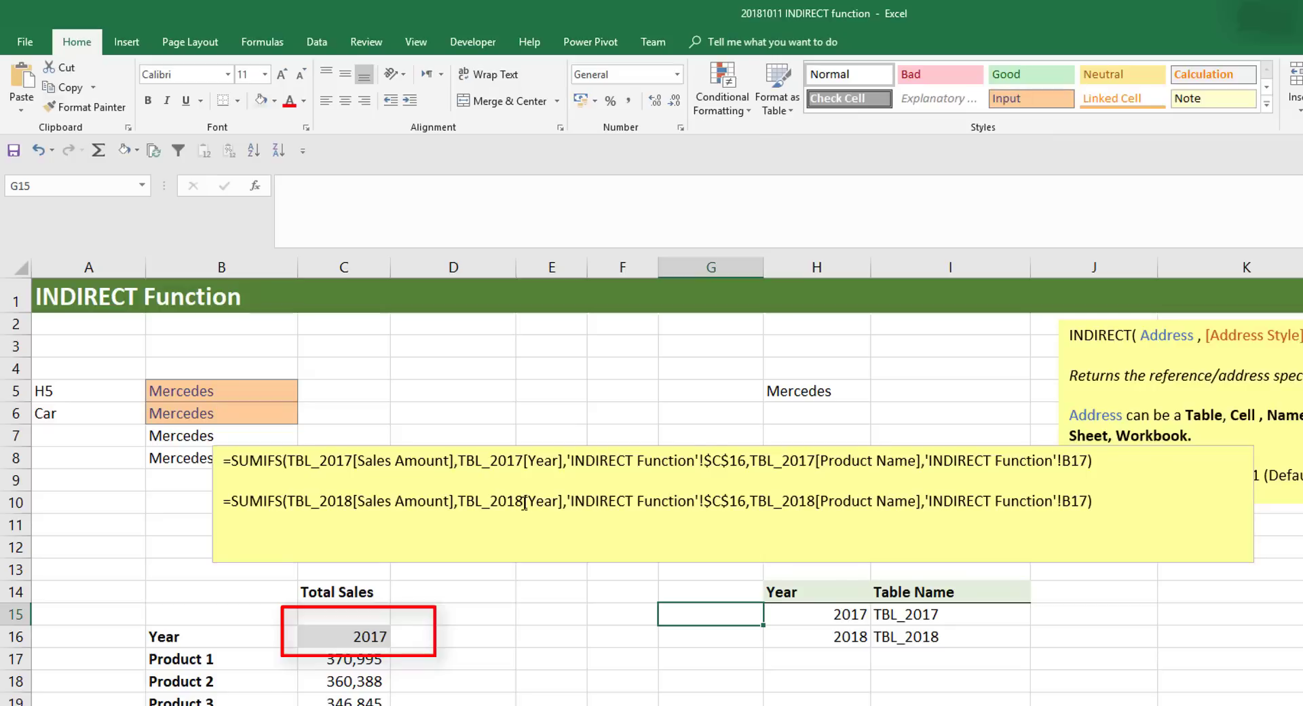
left_click_drag(522, 501, 462, 507)
left_click(513, 520)
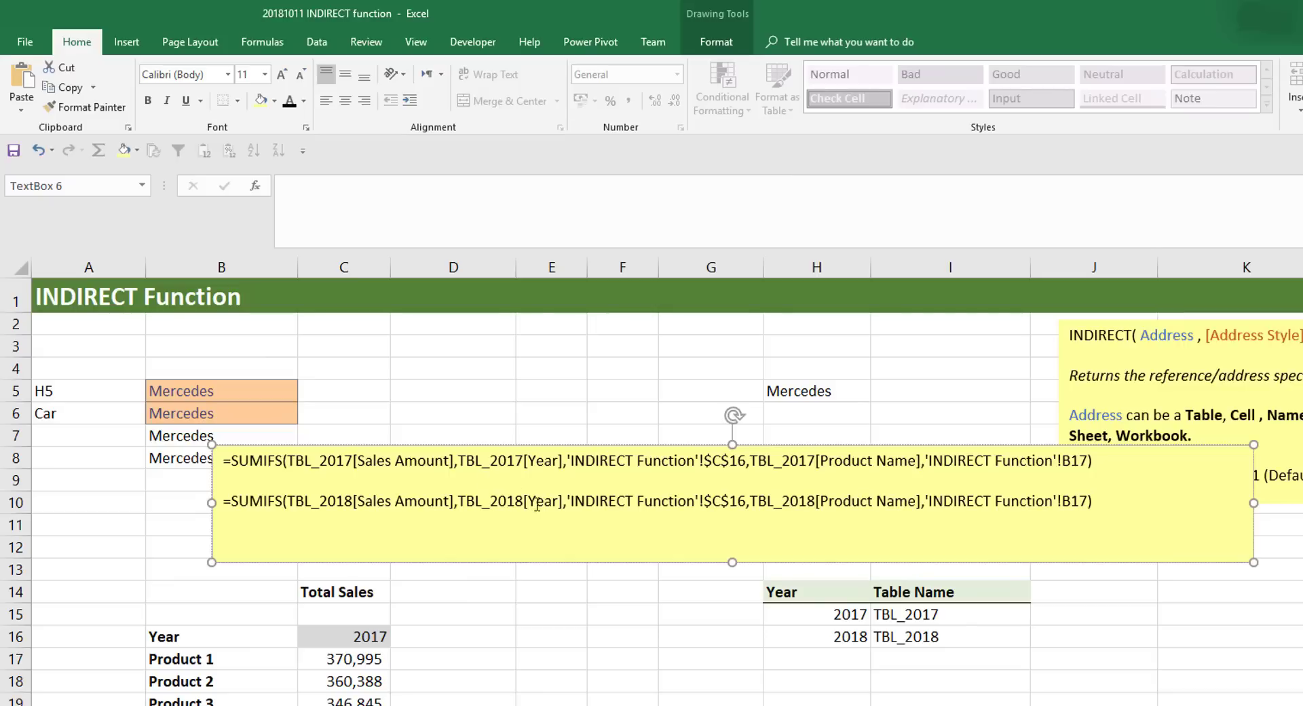
left_click(360, 642)
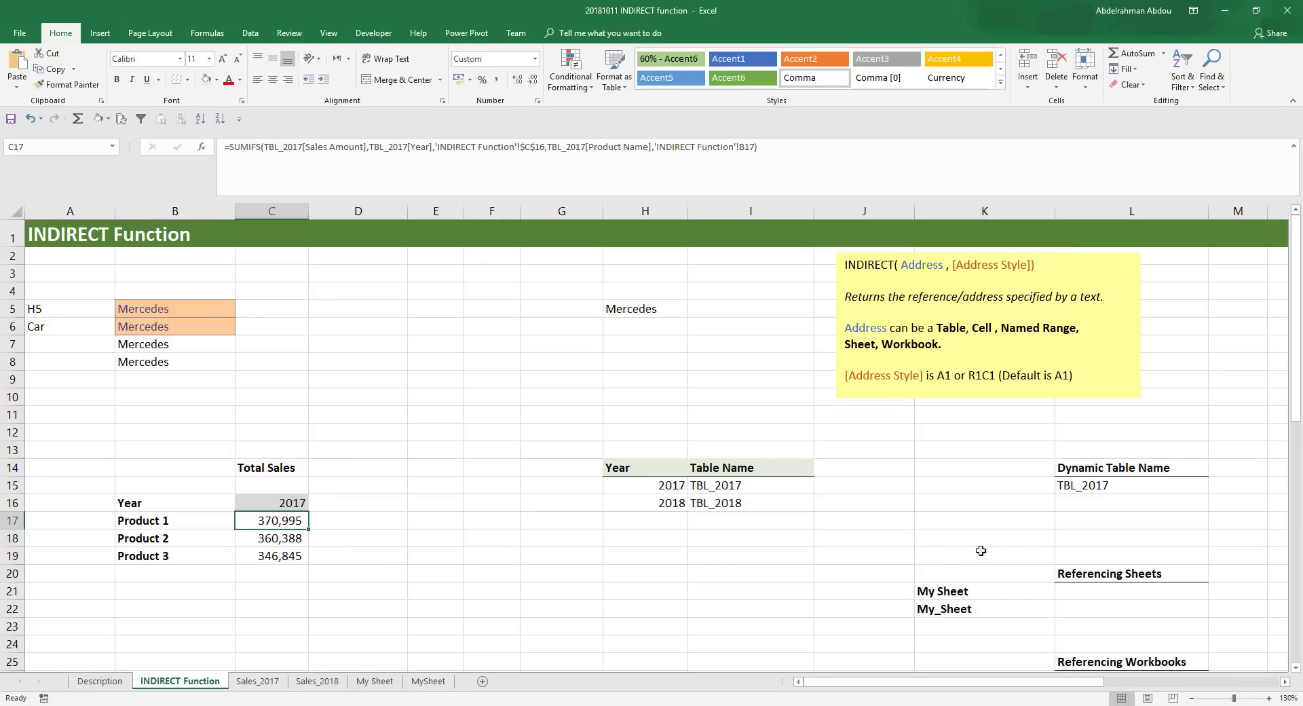
- Examine the VLOOKUP formula in cell L15 and the Year and Table Name list it reads from
left_click(1107, 492)
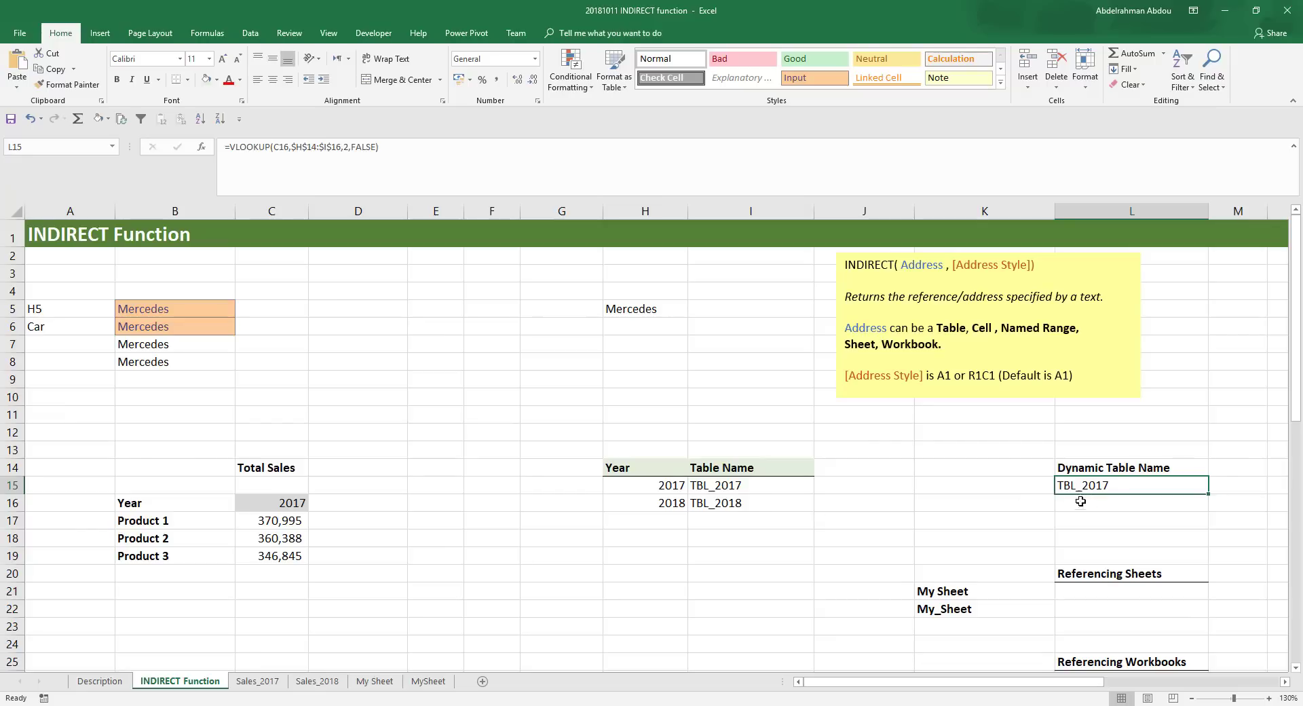
left_click(700, 466)
left_click_drag(699, 466, 643, 501)
left_click(642, 486)
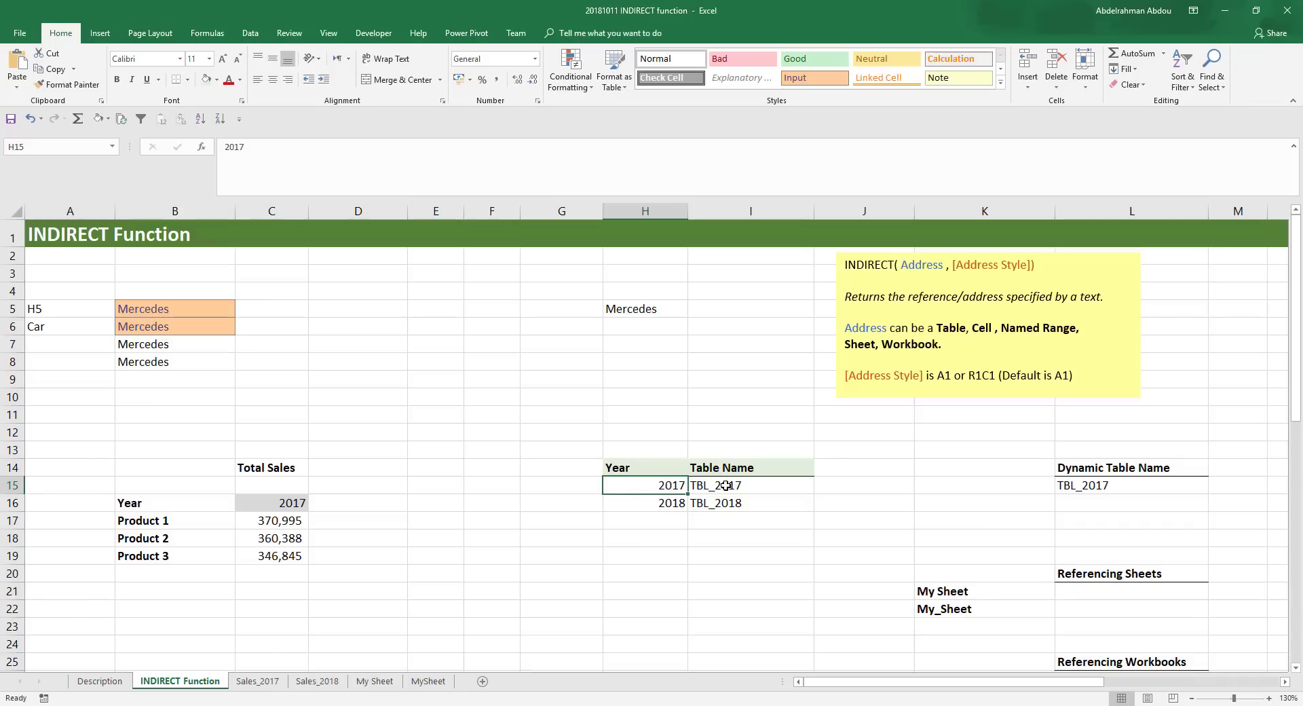
- Set the year in cell C16 to 2018 and check the dynamic table name in L15
left_click(309, 503)
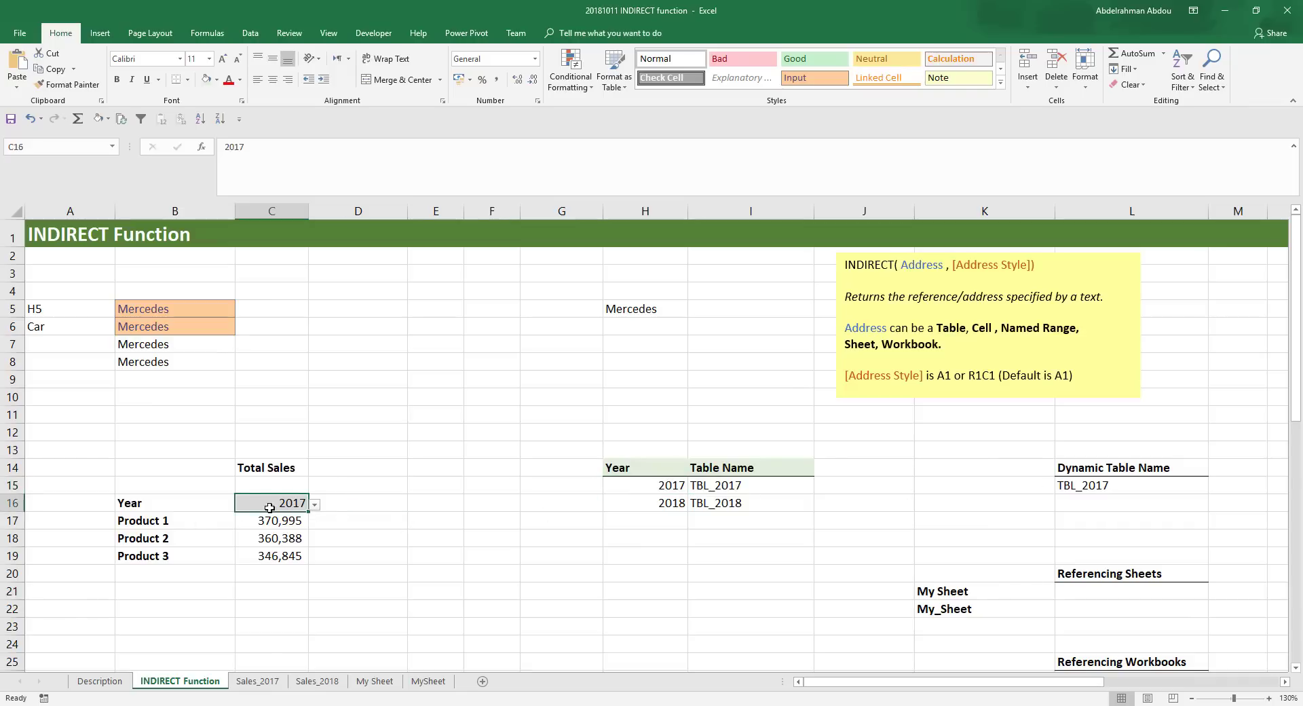
left_click(315, 505)
left_click(299, 531)
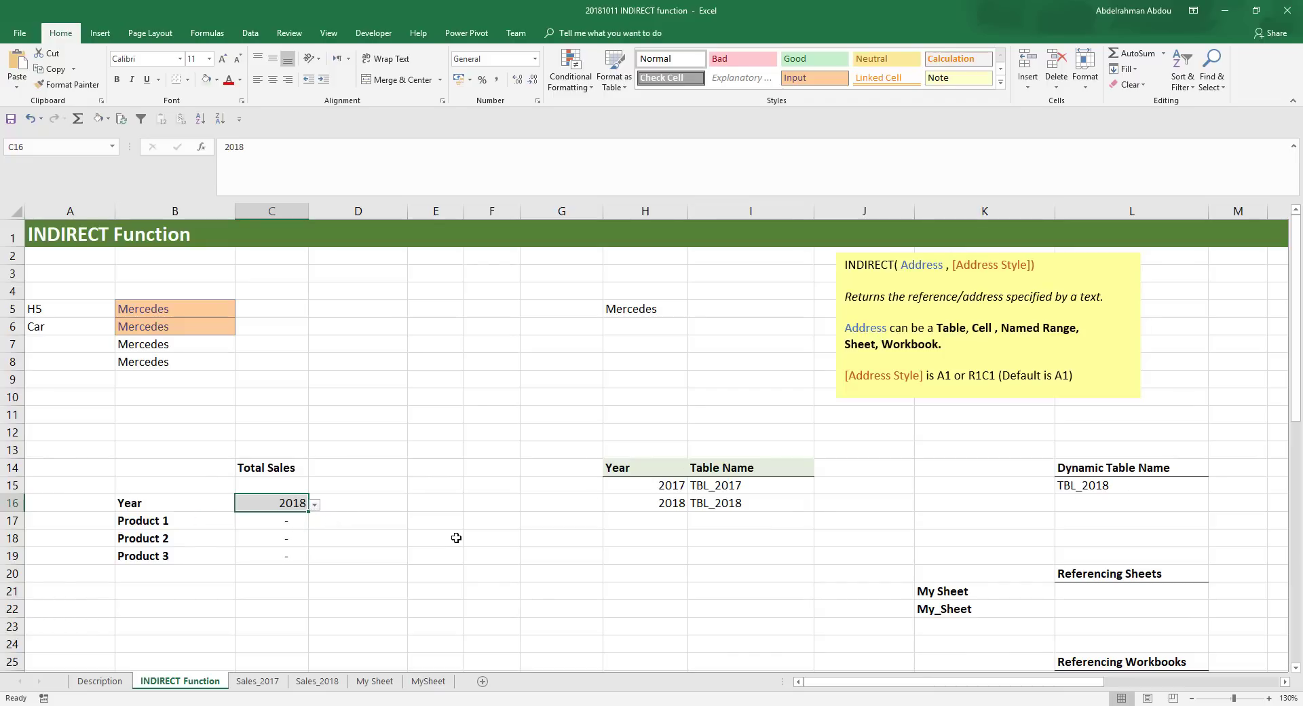
left_click(1099, 486)
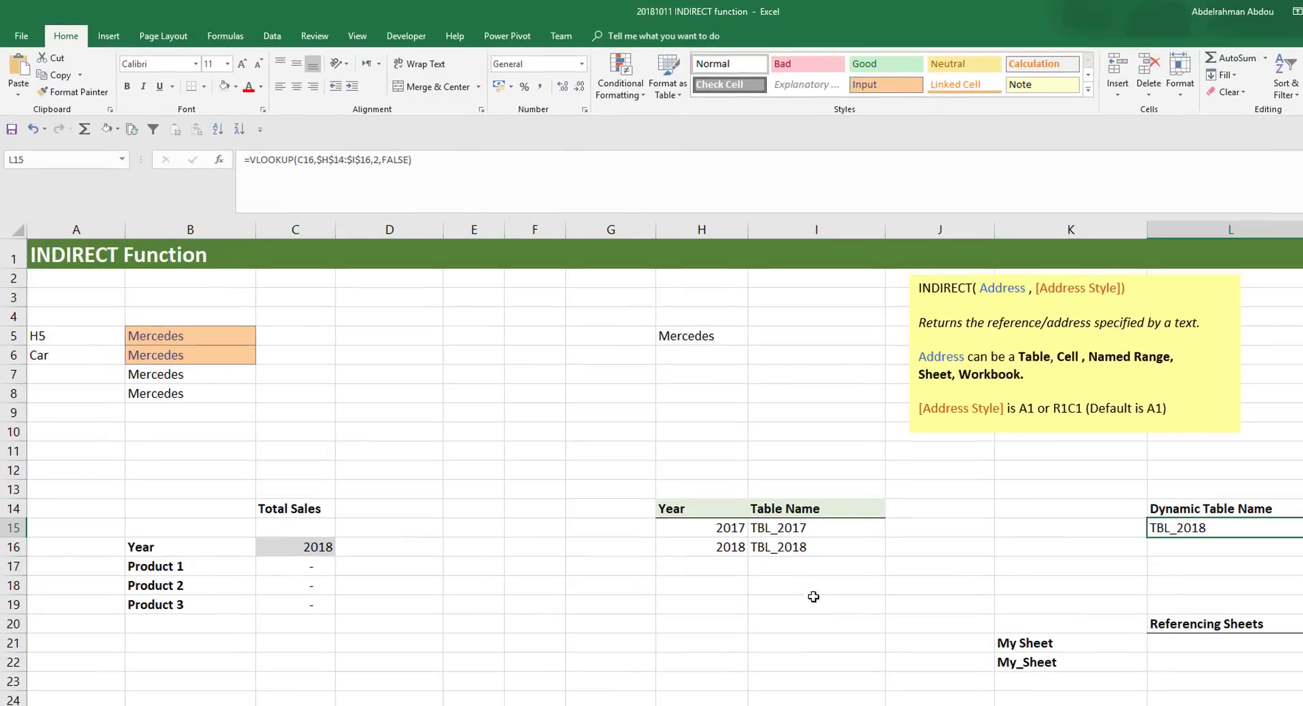
- In C17's SUMIFS formula, replace the sum range TBL_2017[Sales Amount] with INDIRECT($L$15&"[Sales Amount]")
left_click(302, 566)
left_click_drag(329, 157, 288, 158)
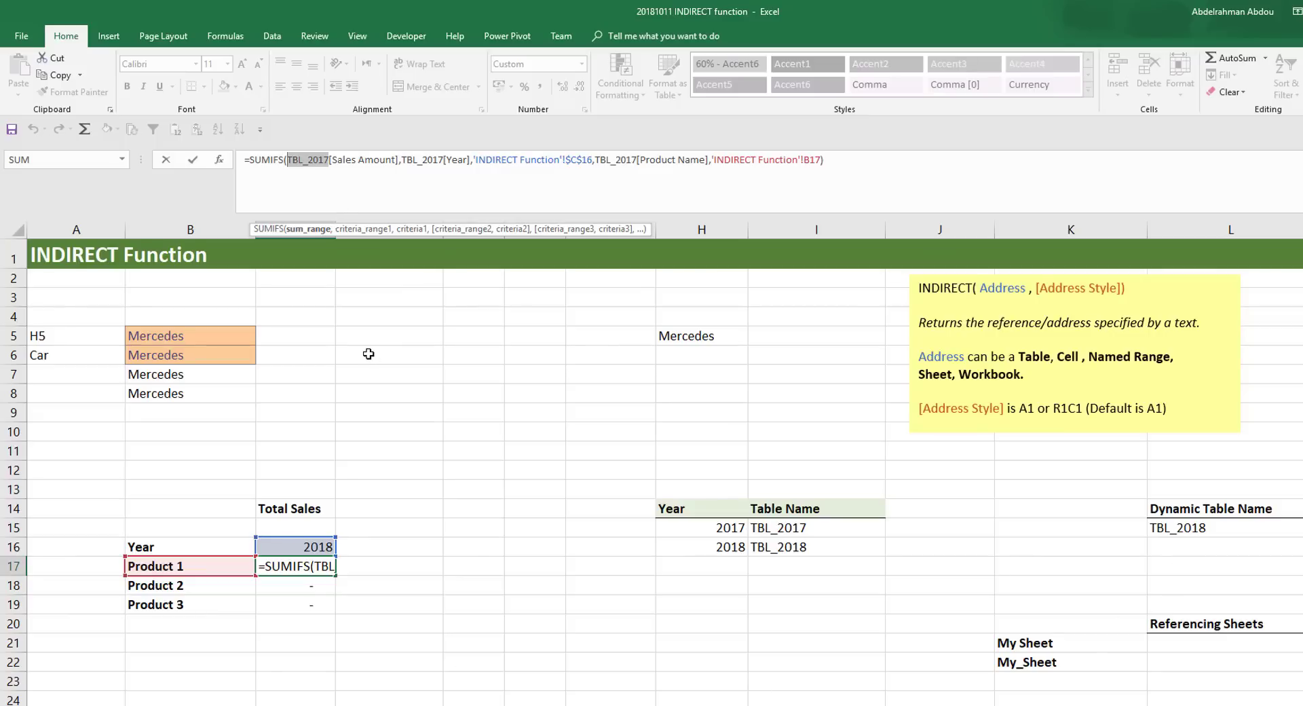
type("INDIREC")
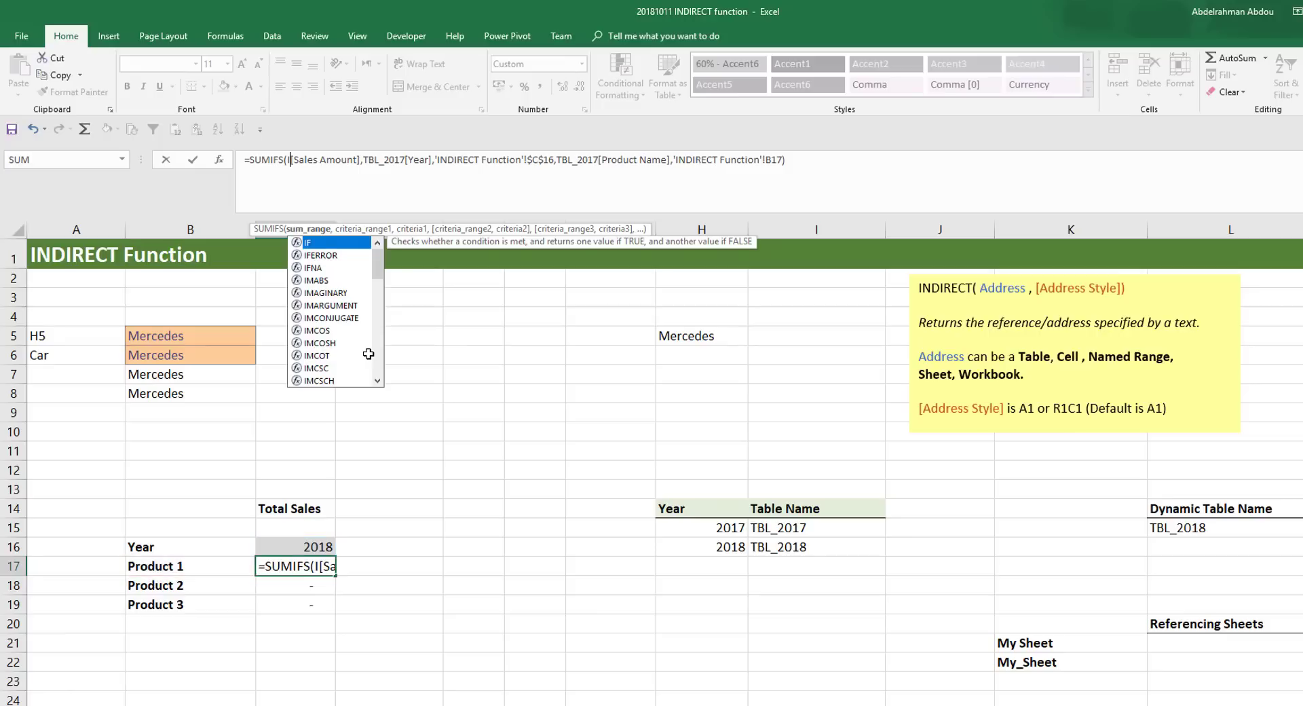
type("T(")
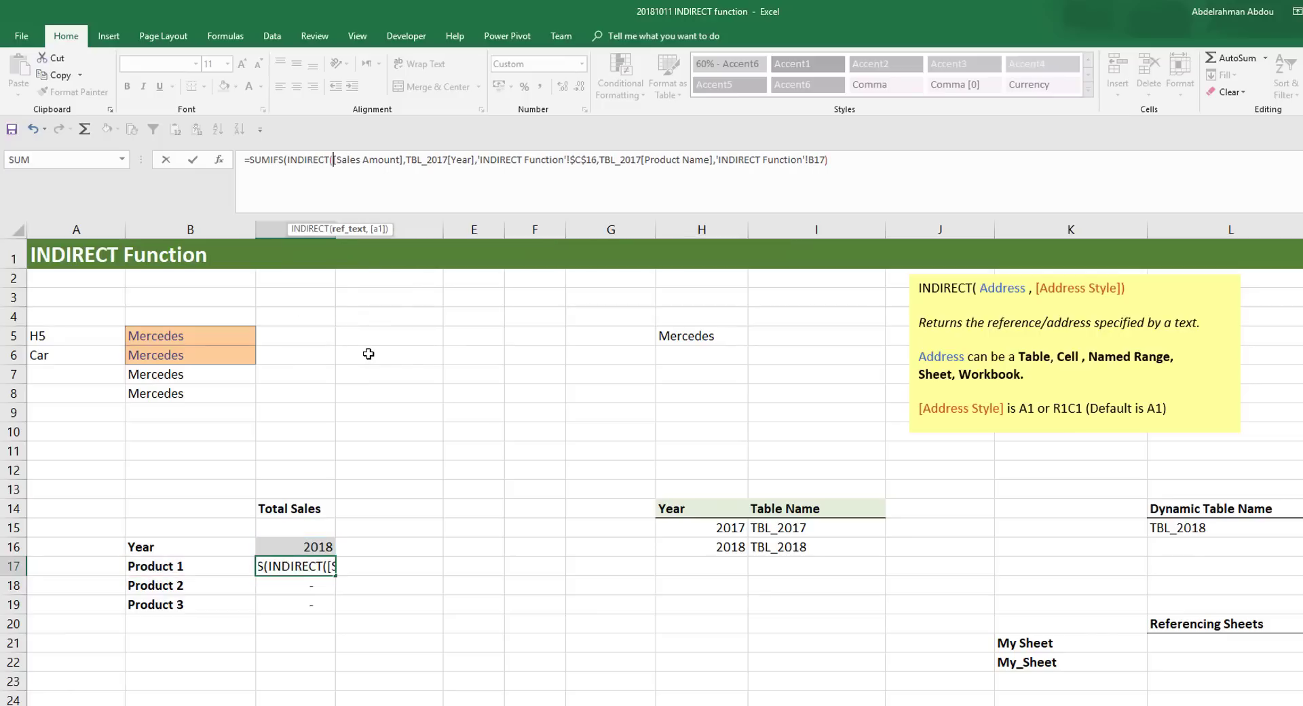
left_click(1230, 527)
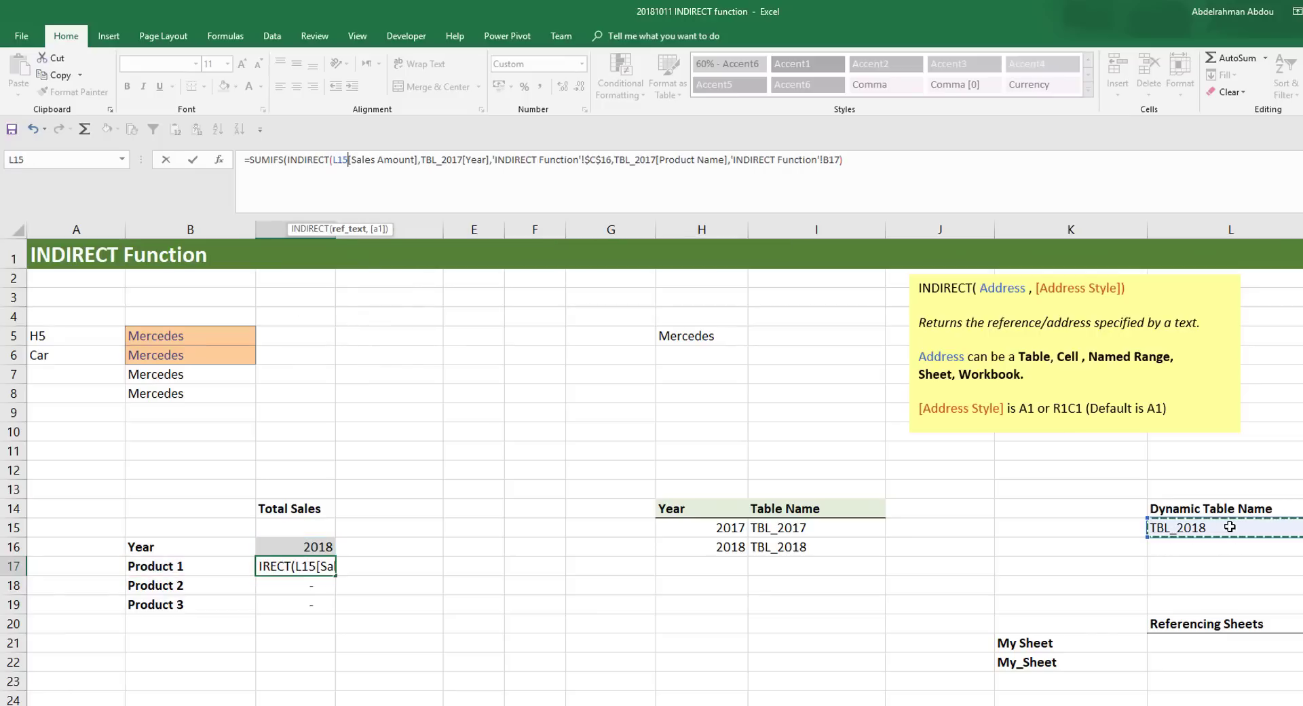
key("F4")
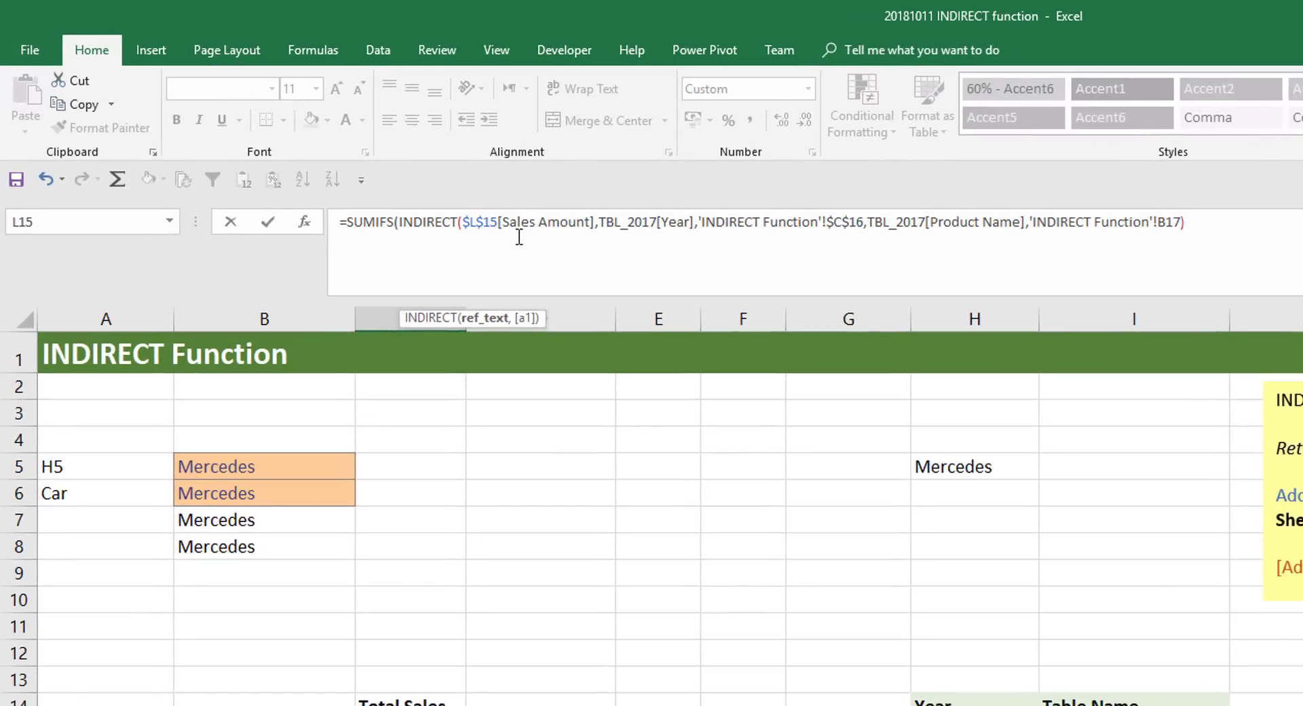
type("&")
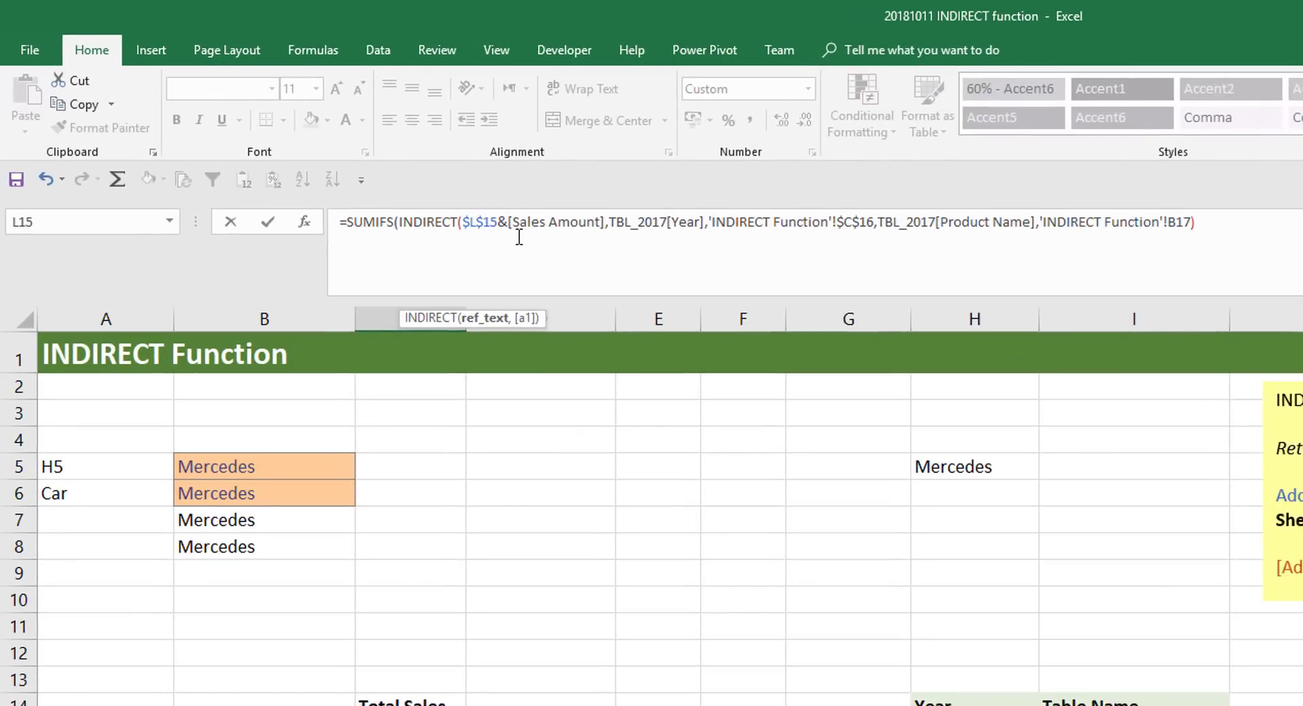
type("\"")
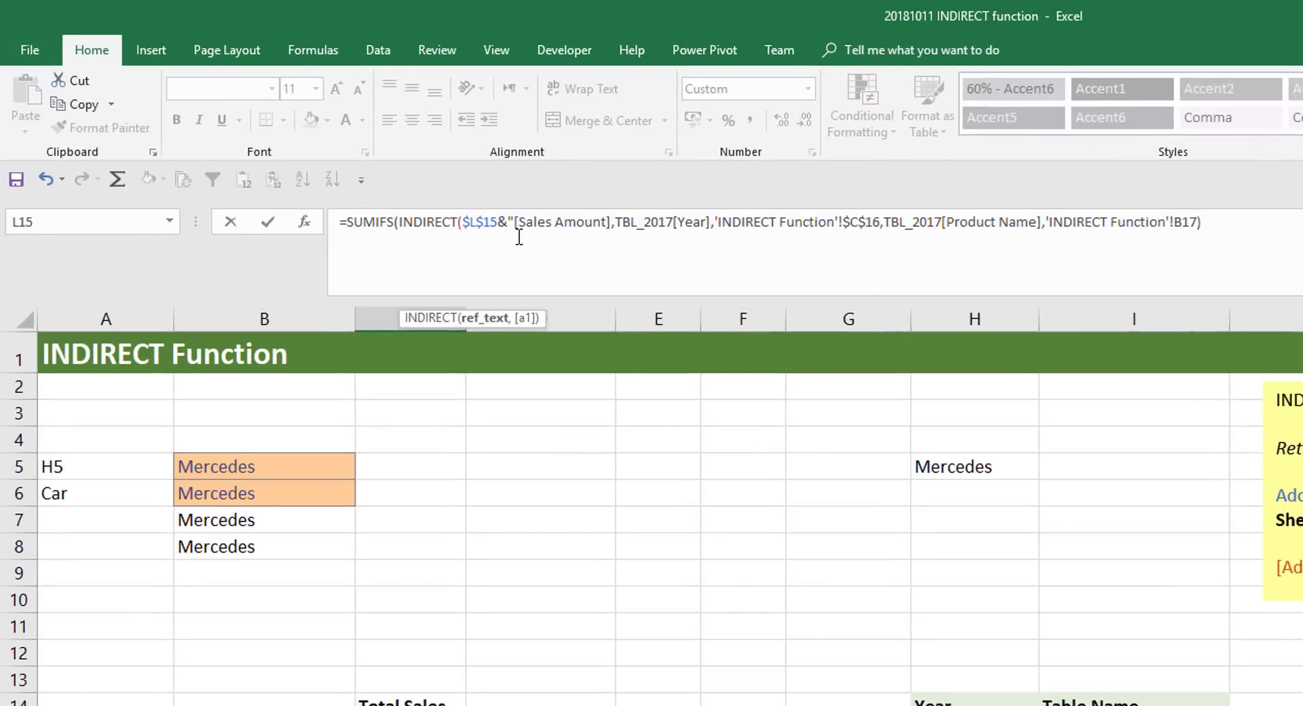
left_click(612, 221)
type("\"")
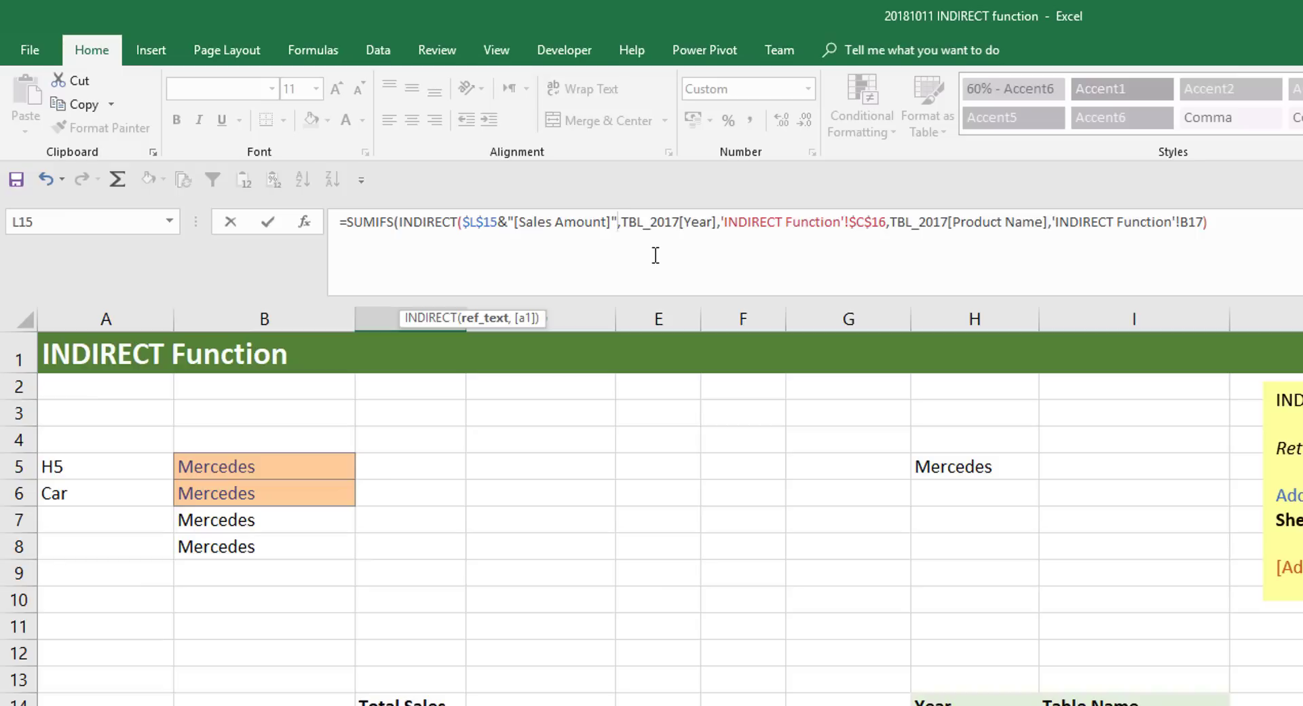
type(")")
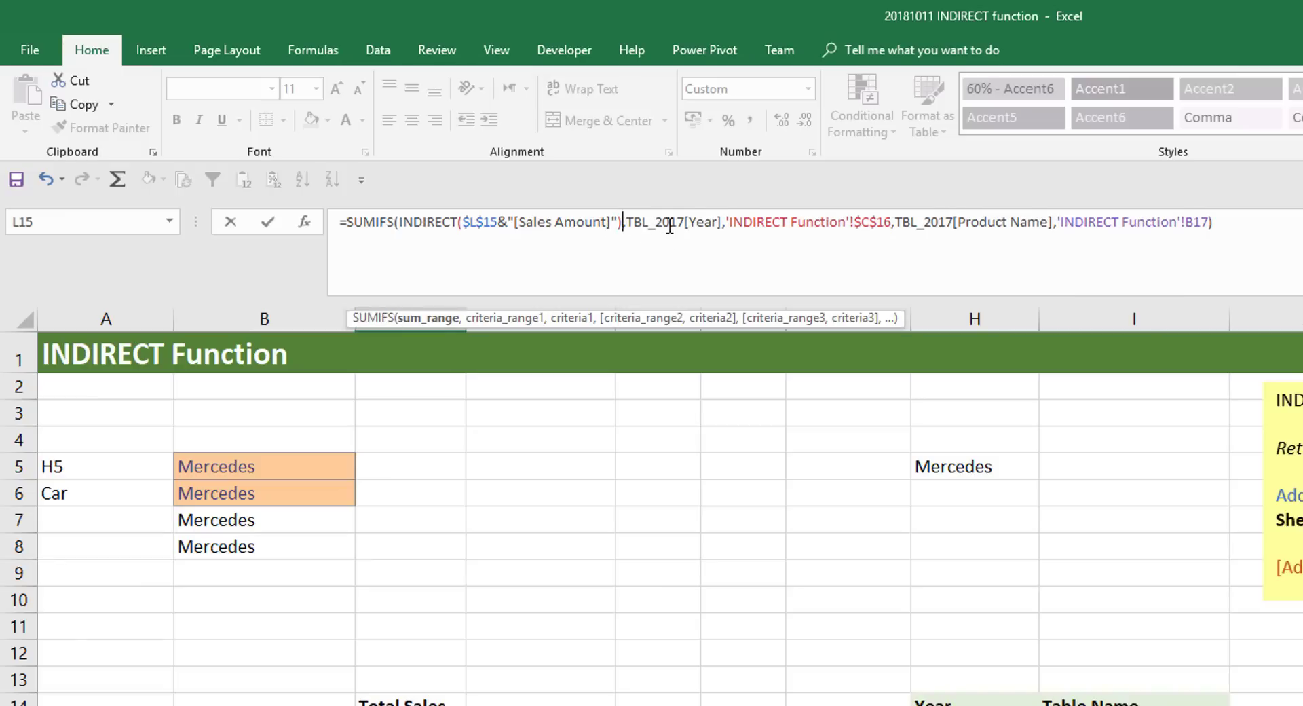
- Replace the first criteria range TBL_2017[Year] in C17's formula with INDIRECT($L$15&"[Year]")
left_click_drag(685, 221, 625, 226)
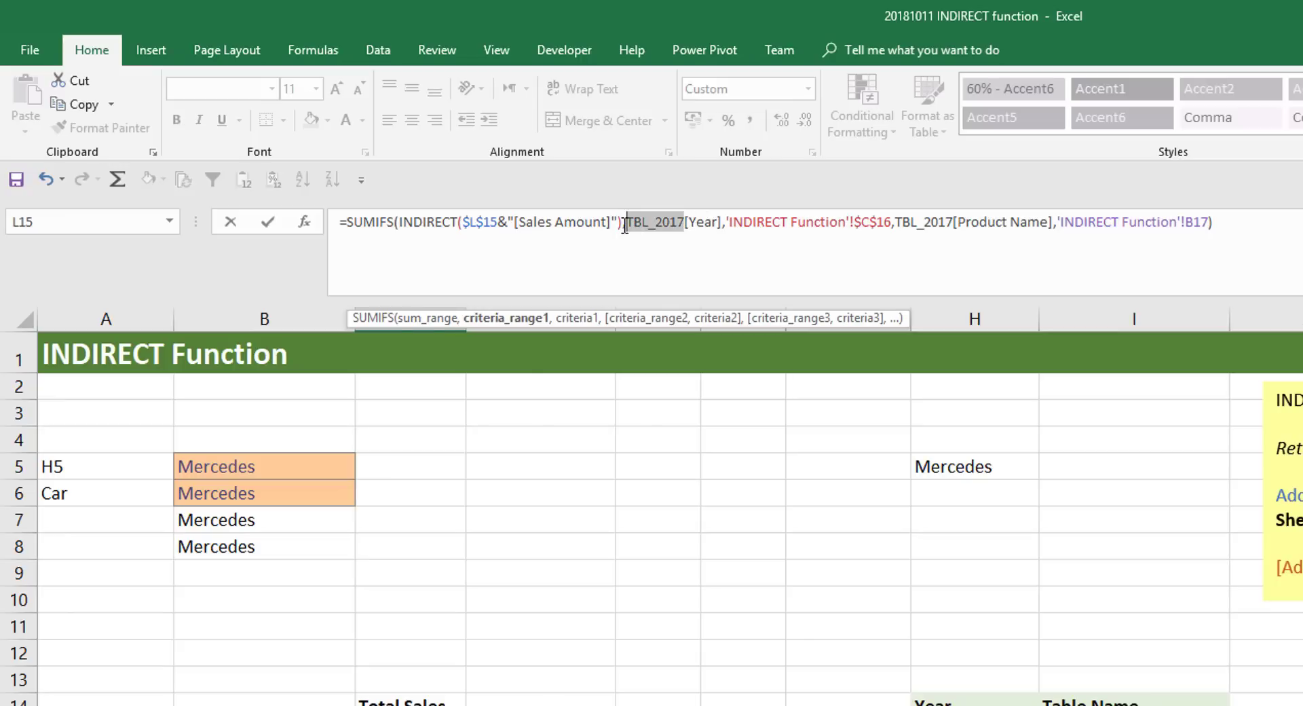
type("INDIRECT(")
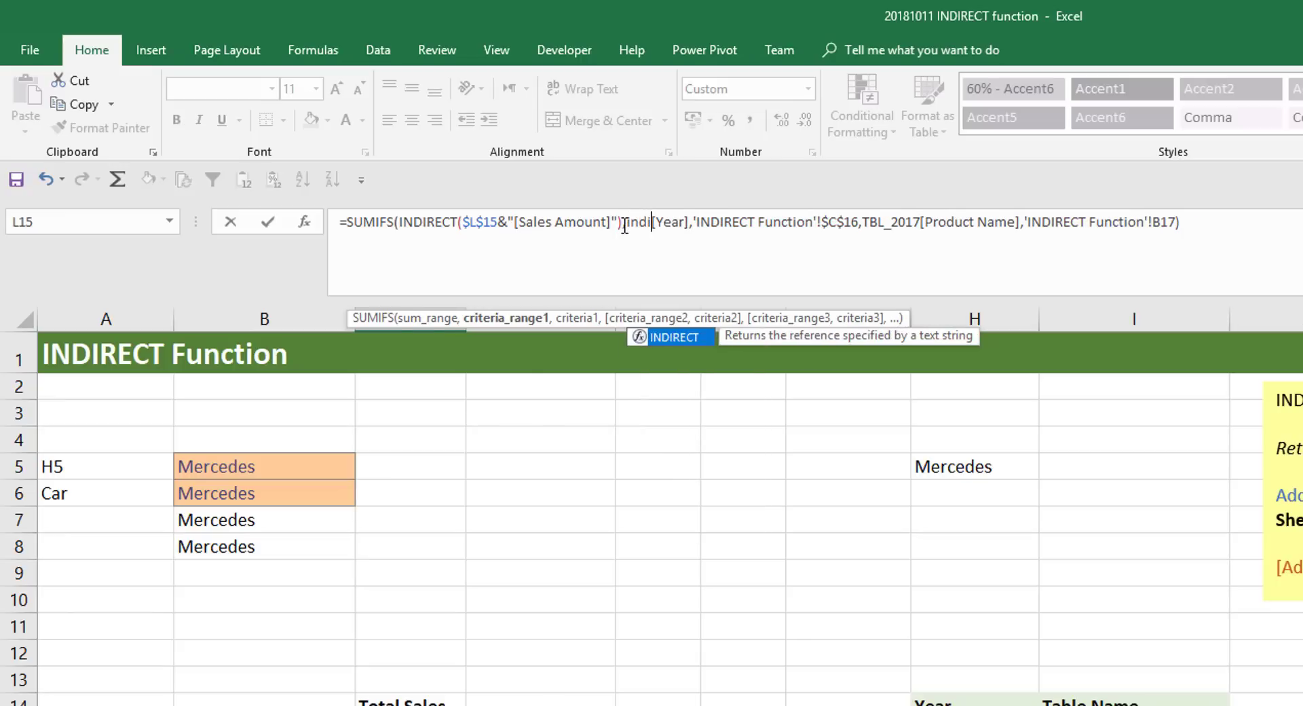
type("L15")
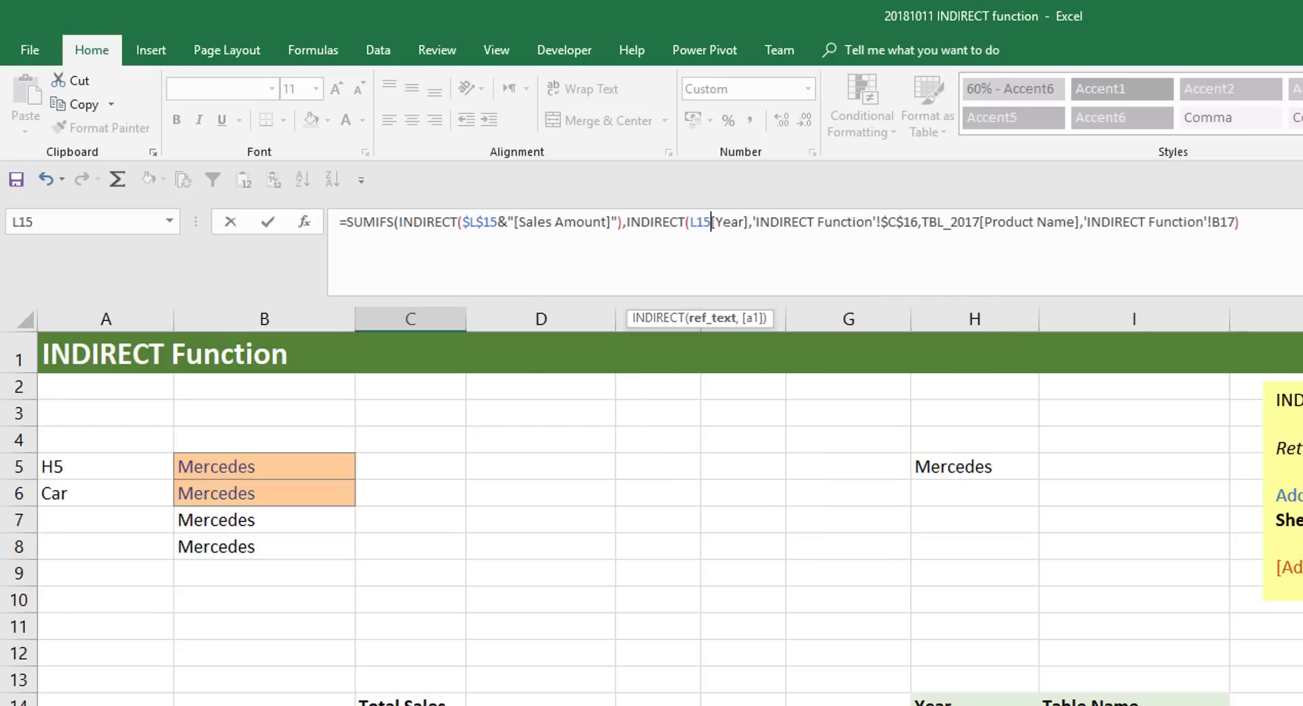
key("F4")
type("&")
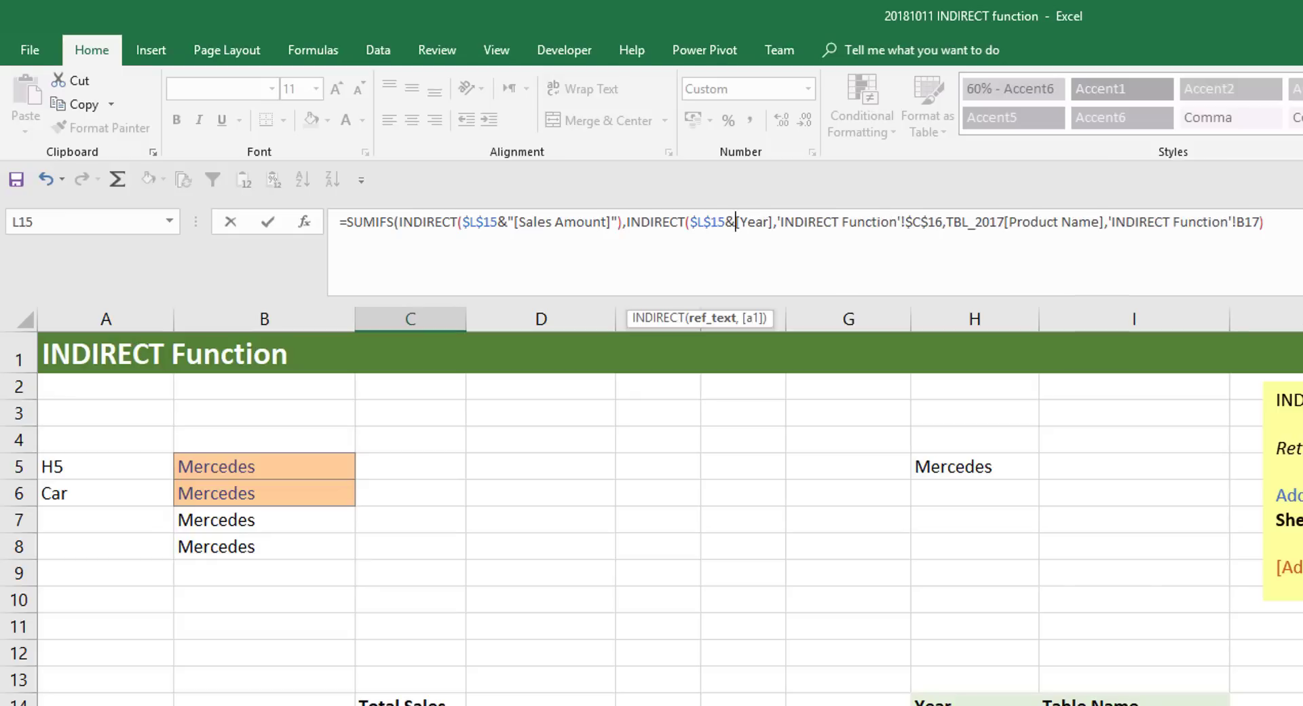
type("\"")
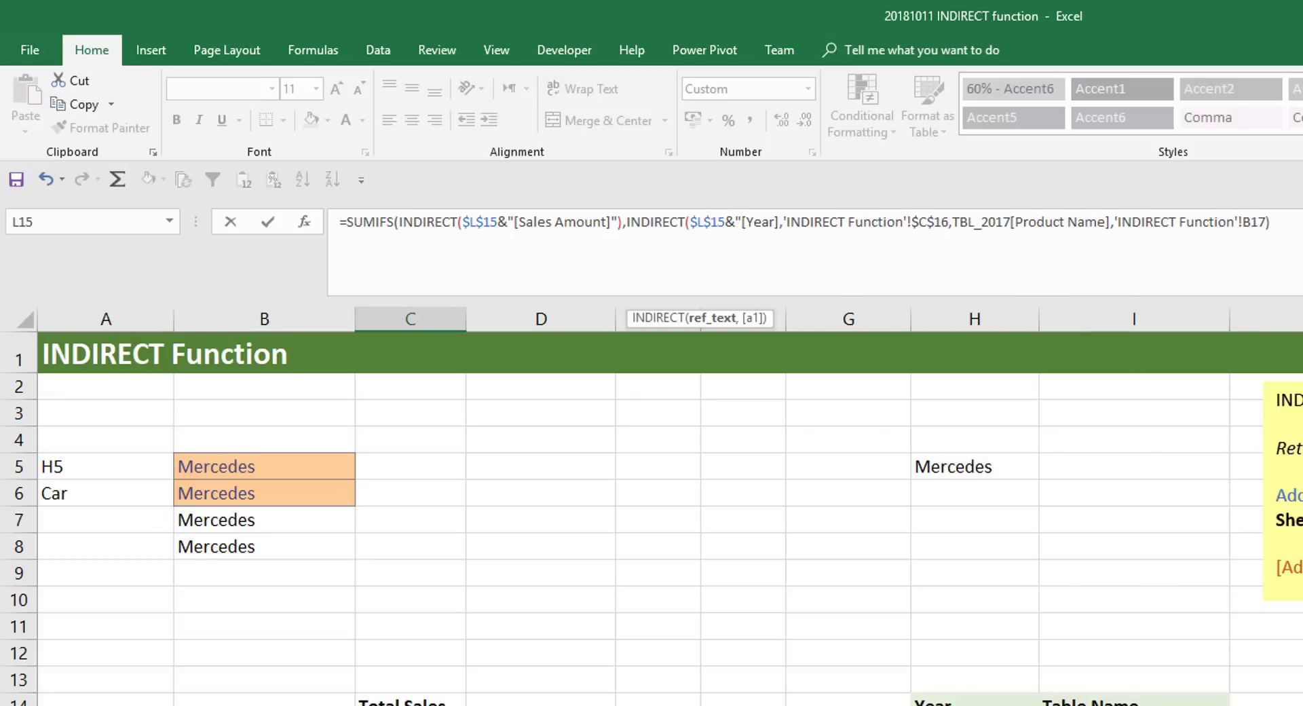
left_click(781, 222)
type("\"")
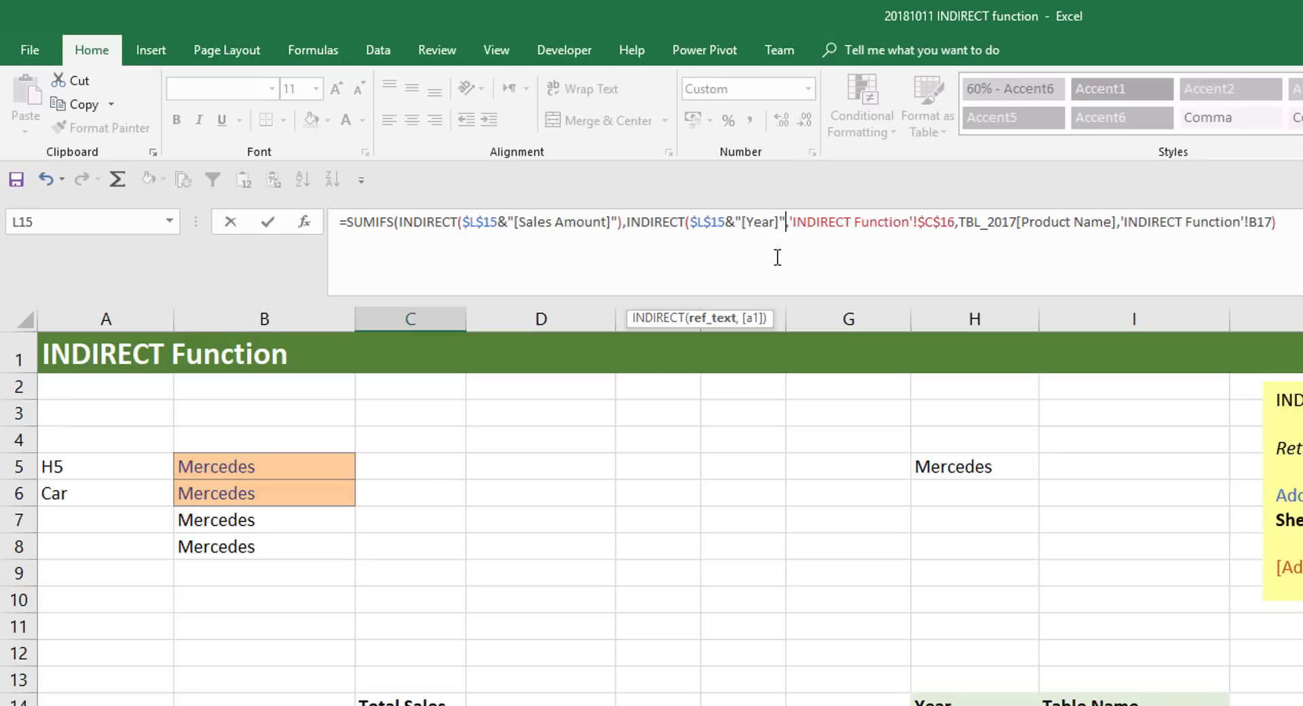
type(")")
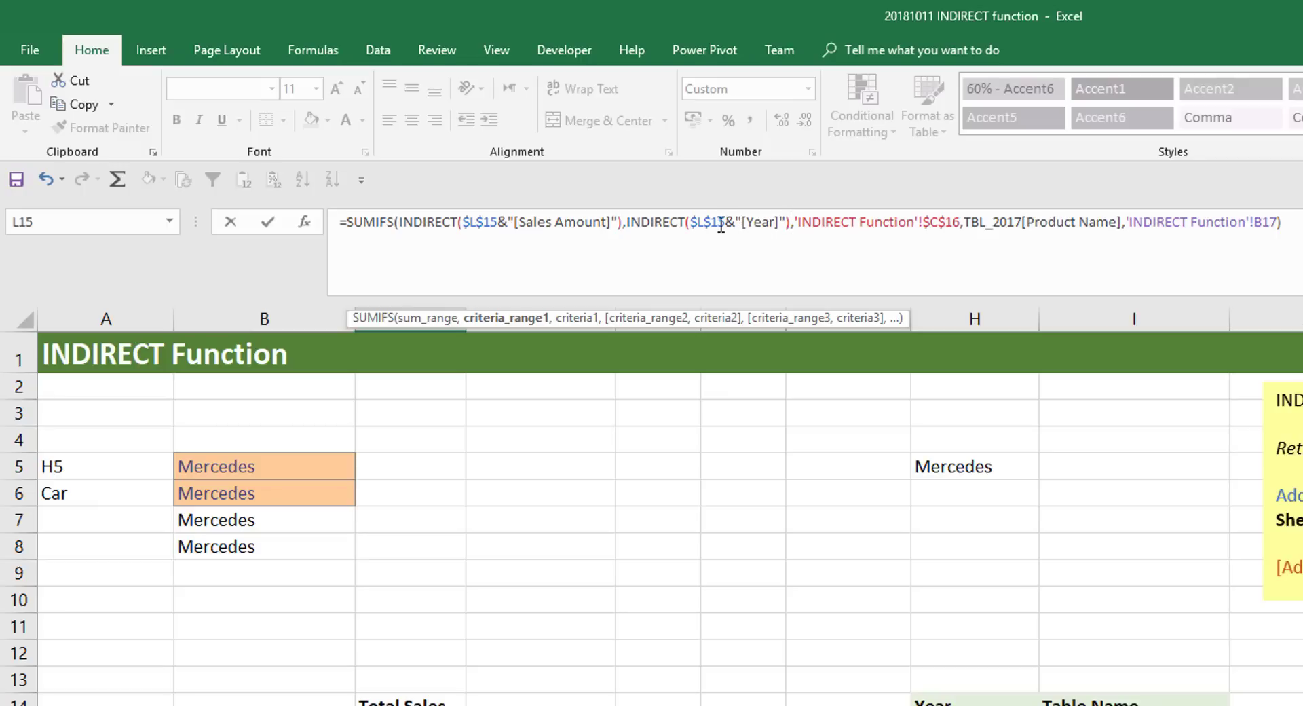
- Replace the second criteria range TBL_2017[Product Name] in C17's SUMIFS formula with INDIRECT($L$15&"[Product Name]") and commit the formula
left_click_drag(726, 224, 690, 224)
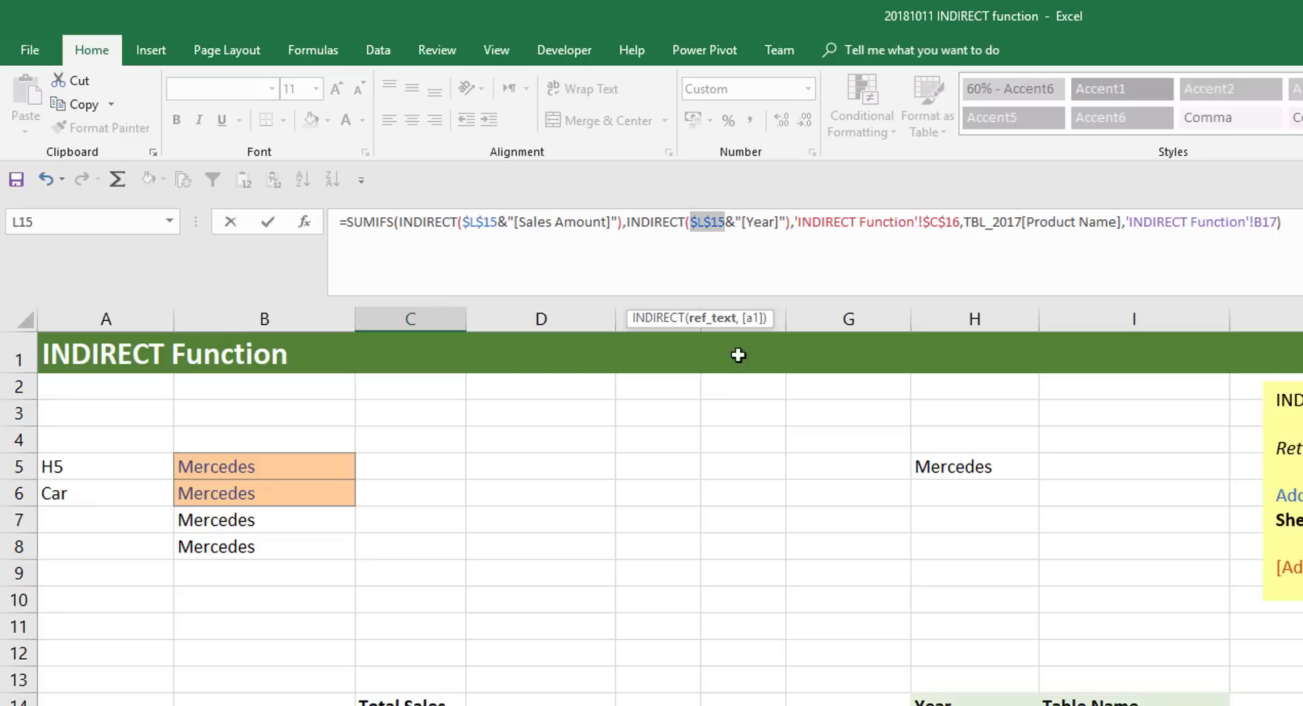
left_click_drag(1021, 222, 963, 222)
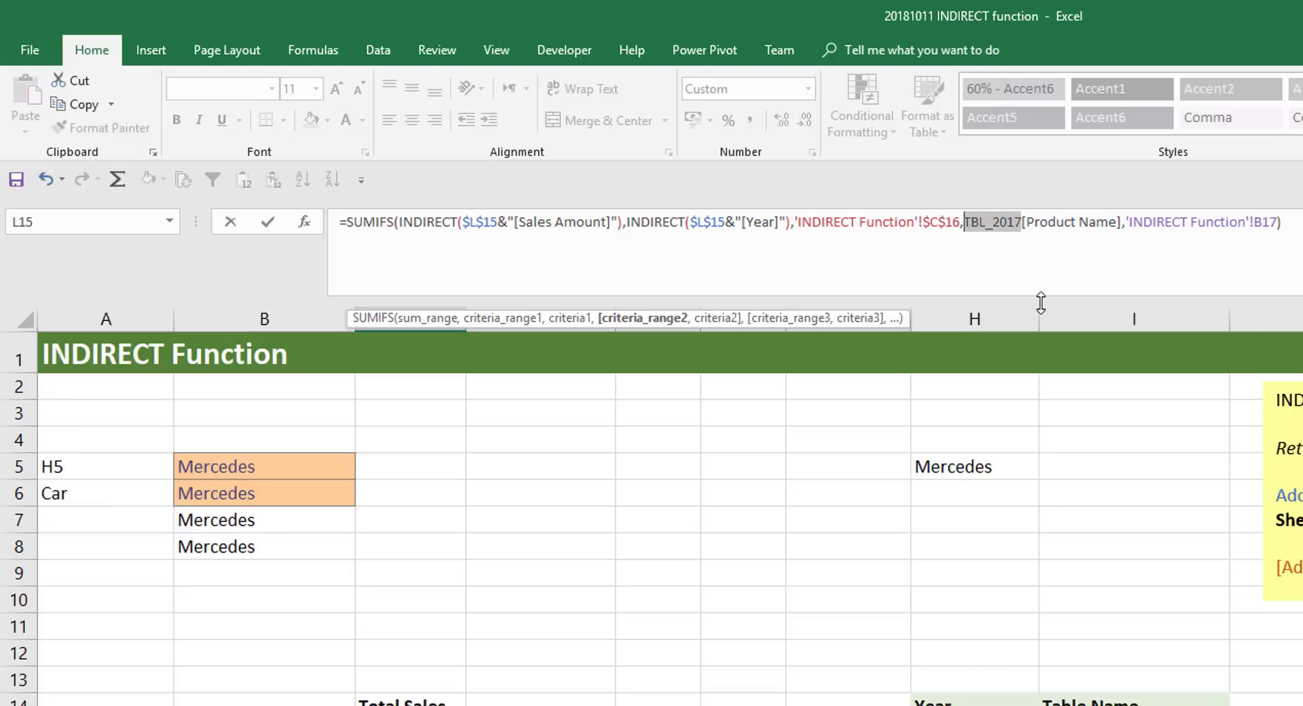
type("INDIRECT(L15")
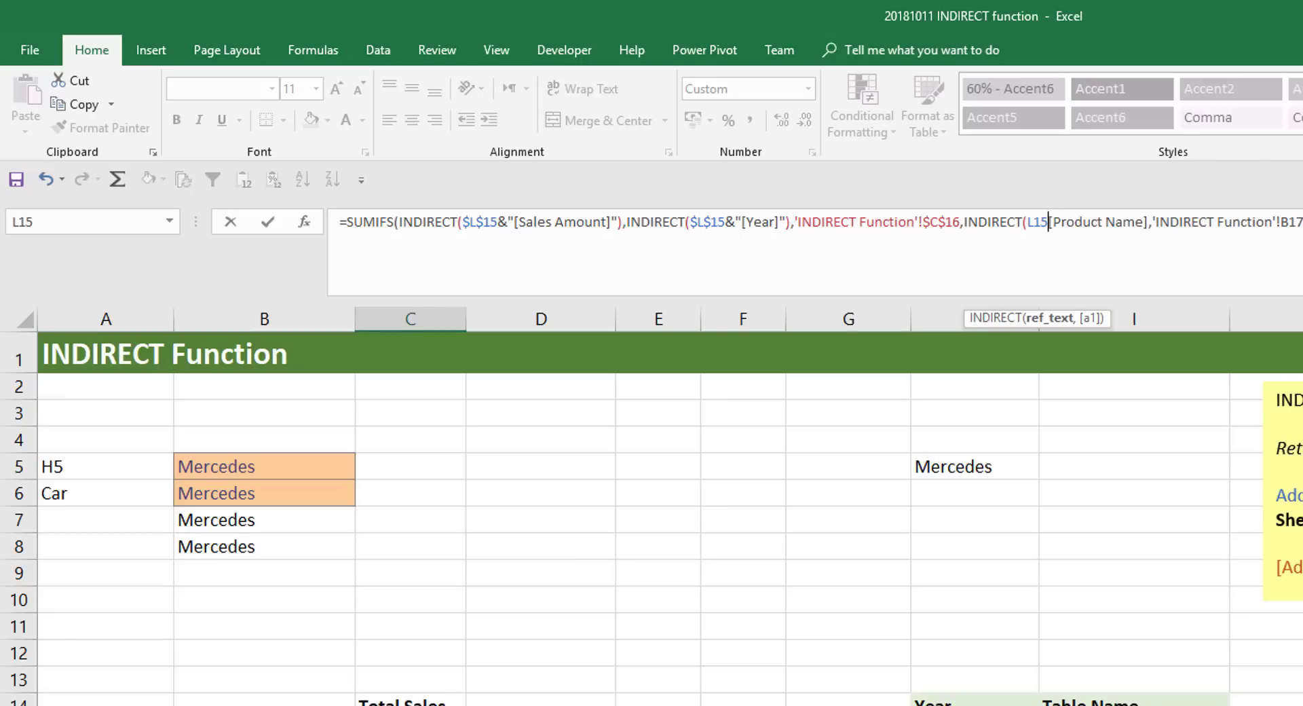
key("F4")
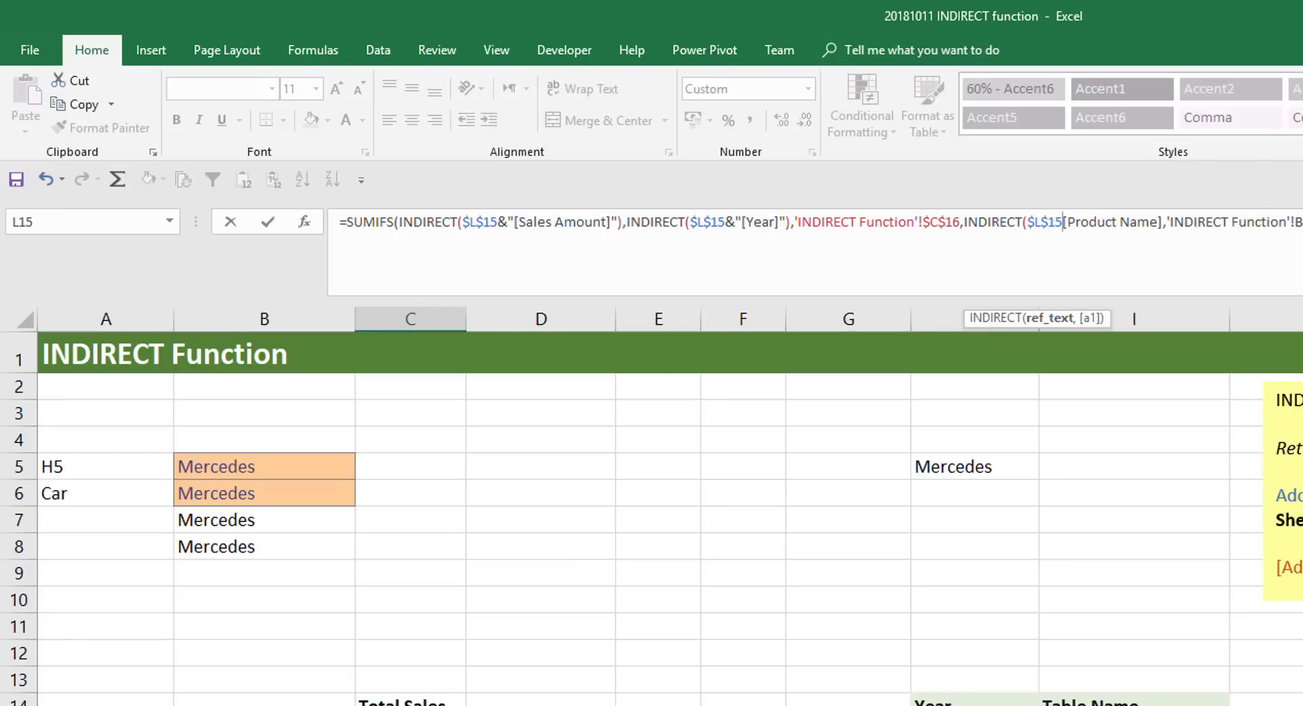
type("&")
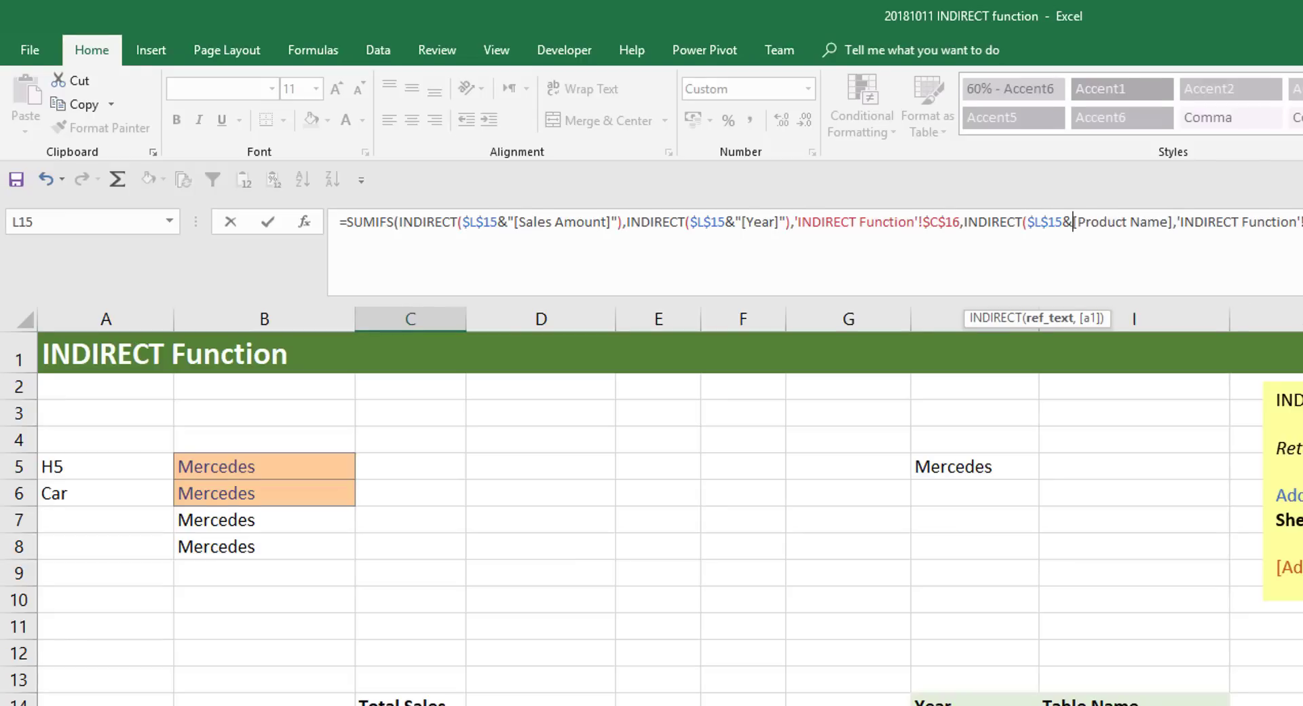
type("\"")
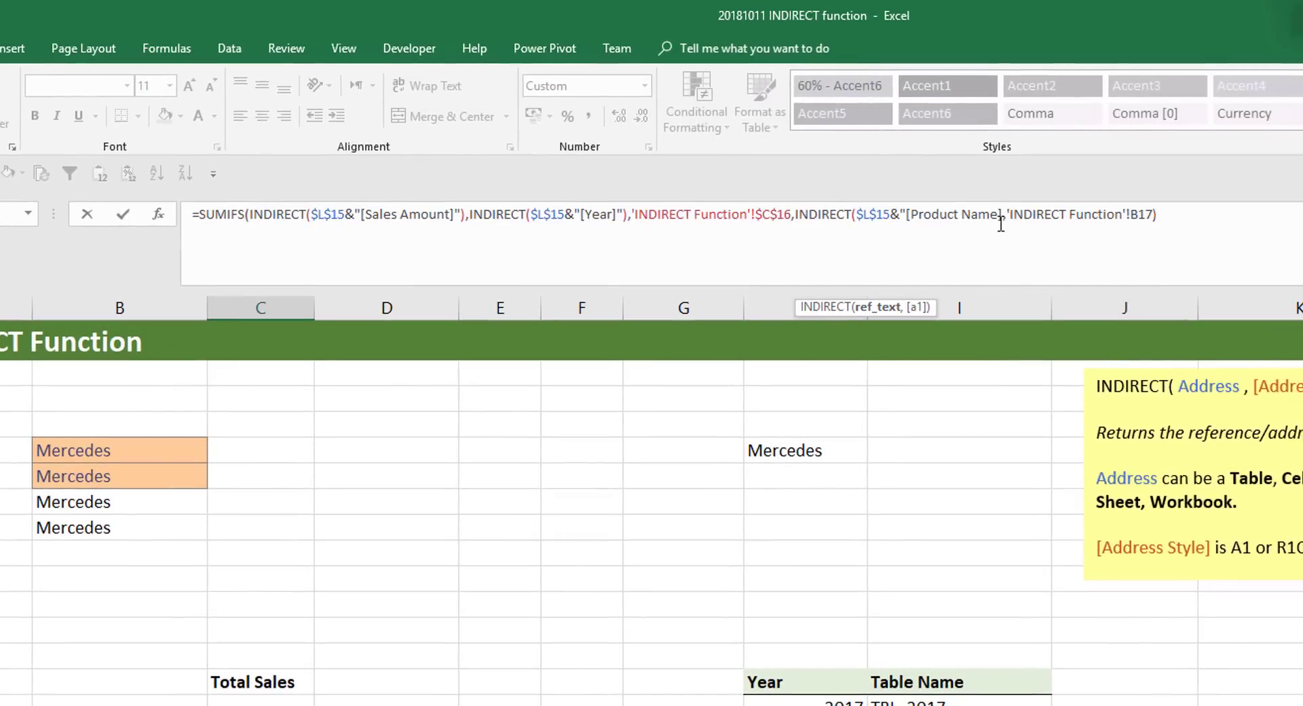
type("\"")
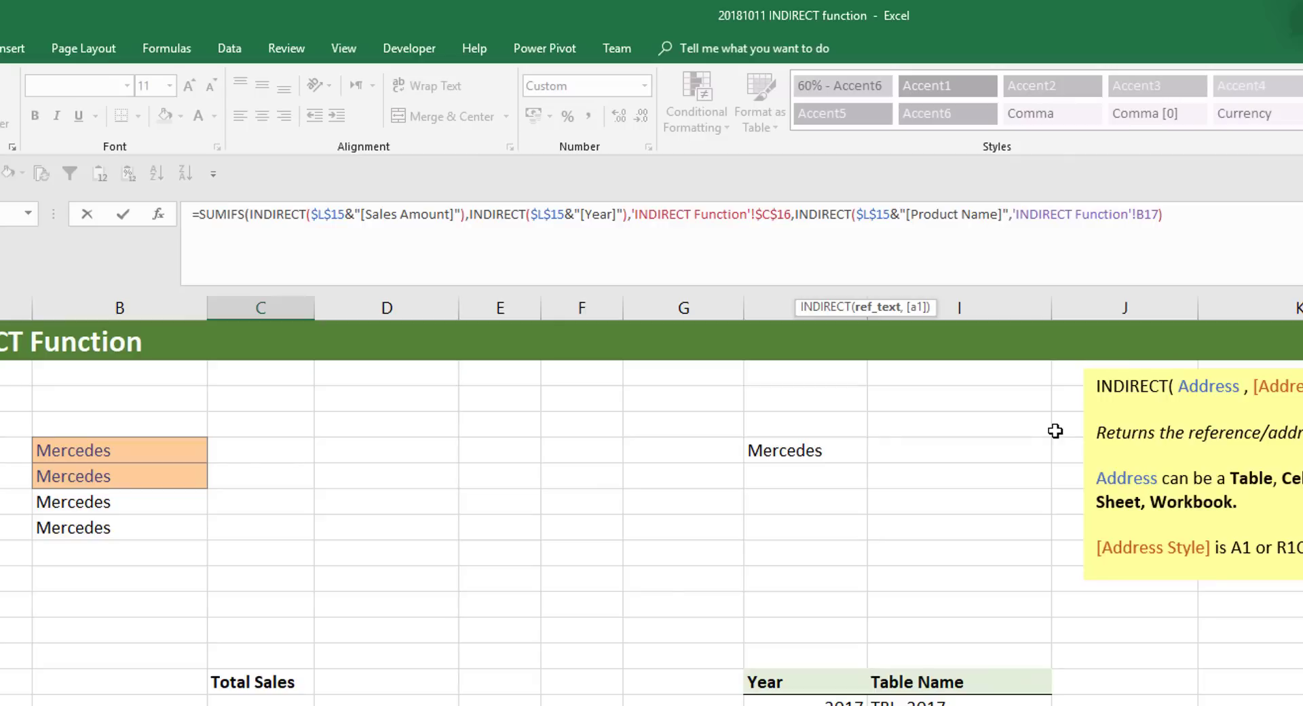
type(")")
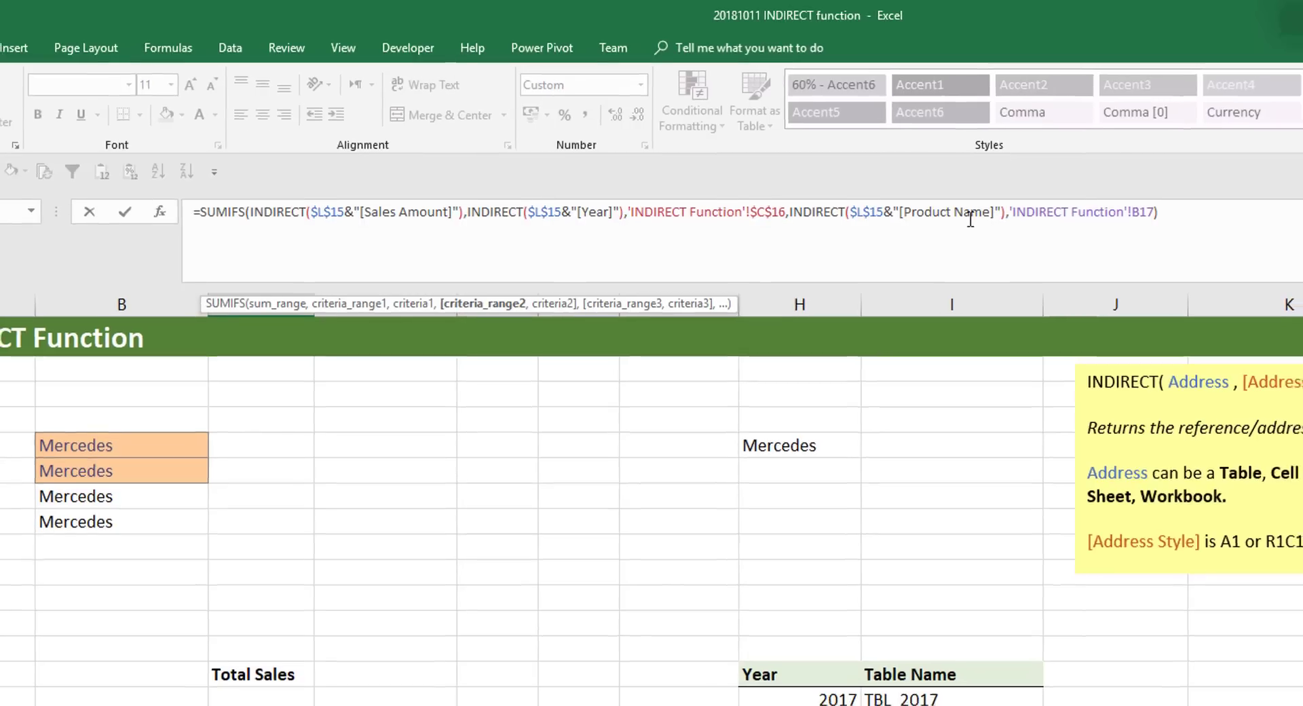
key("Return")
- Fill C17's updated SUMIFS formula down to C19 for Product 2 and Product 3
left_click(288, 513)
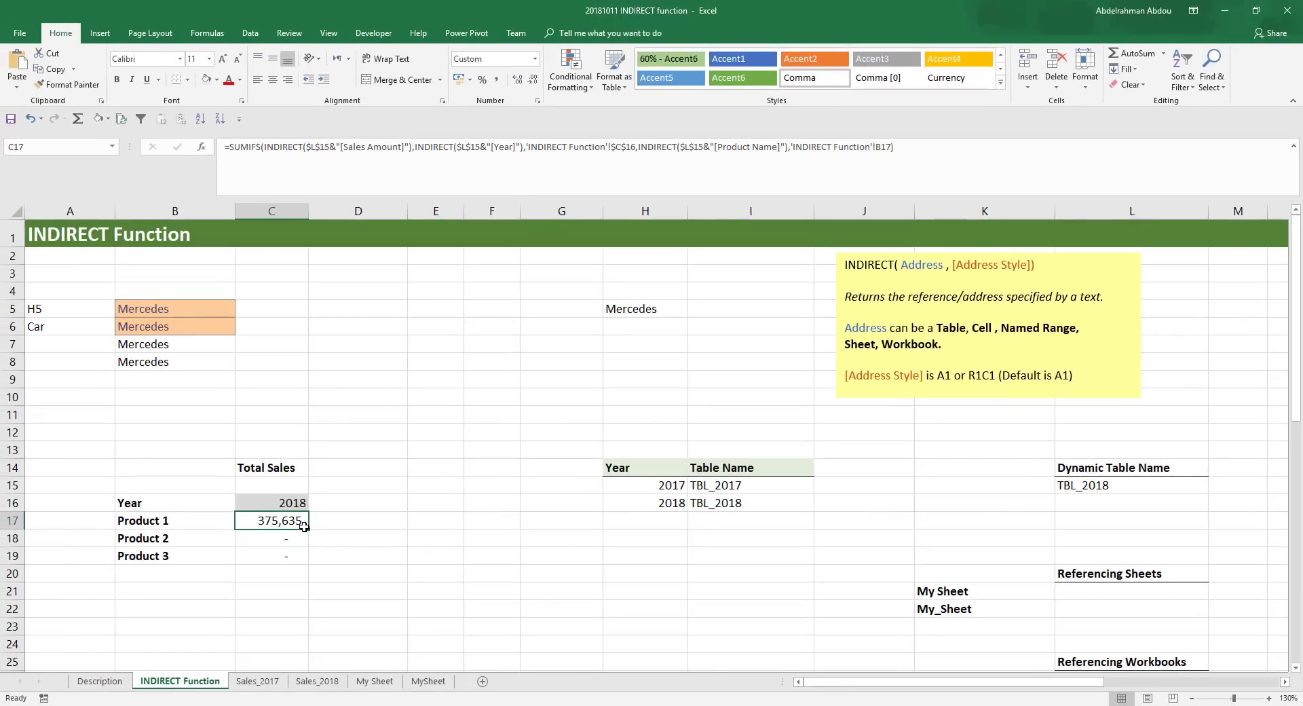
left_click_drag(312, 529, 303, 563)
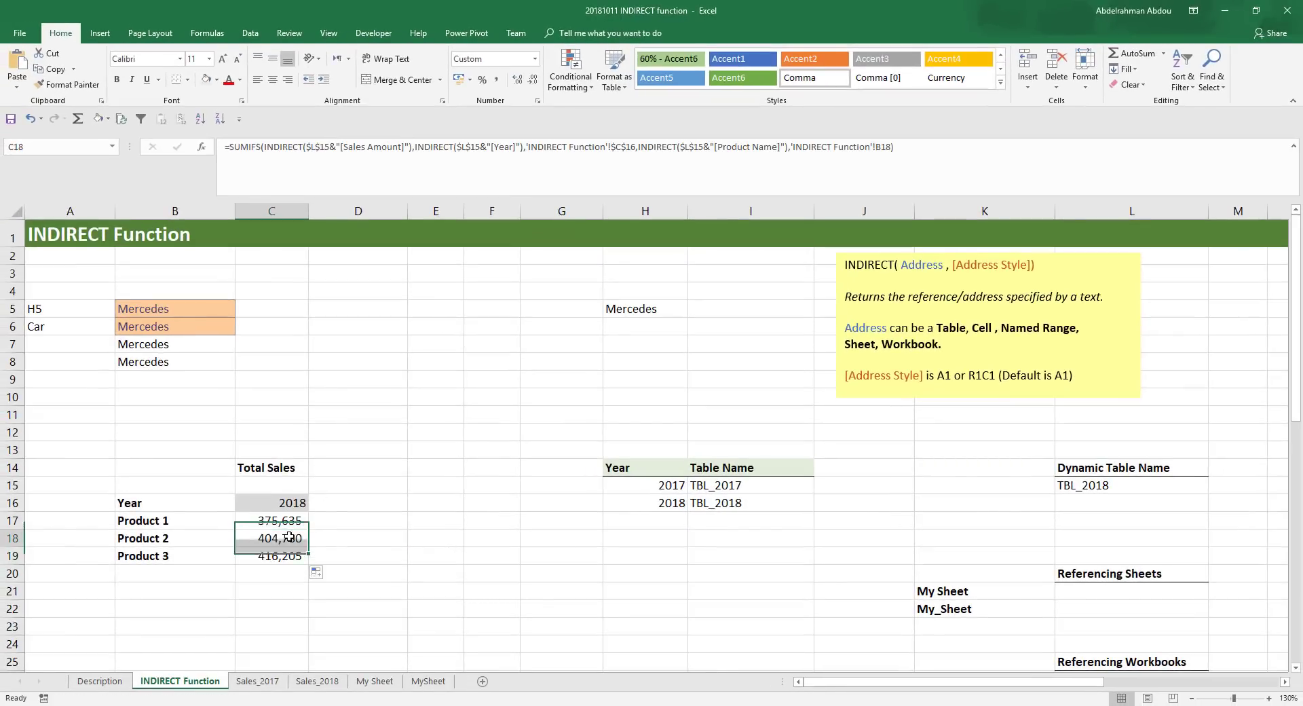
left_click(288, 520)
- Compare the 2018 Product 1 total with the sum of D2:D6 on the Sales_2018 sheet, and review C17's INDIRECT formula
left_click(299, 503)
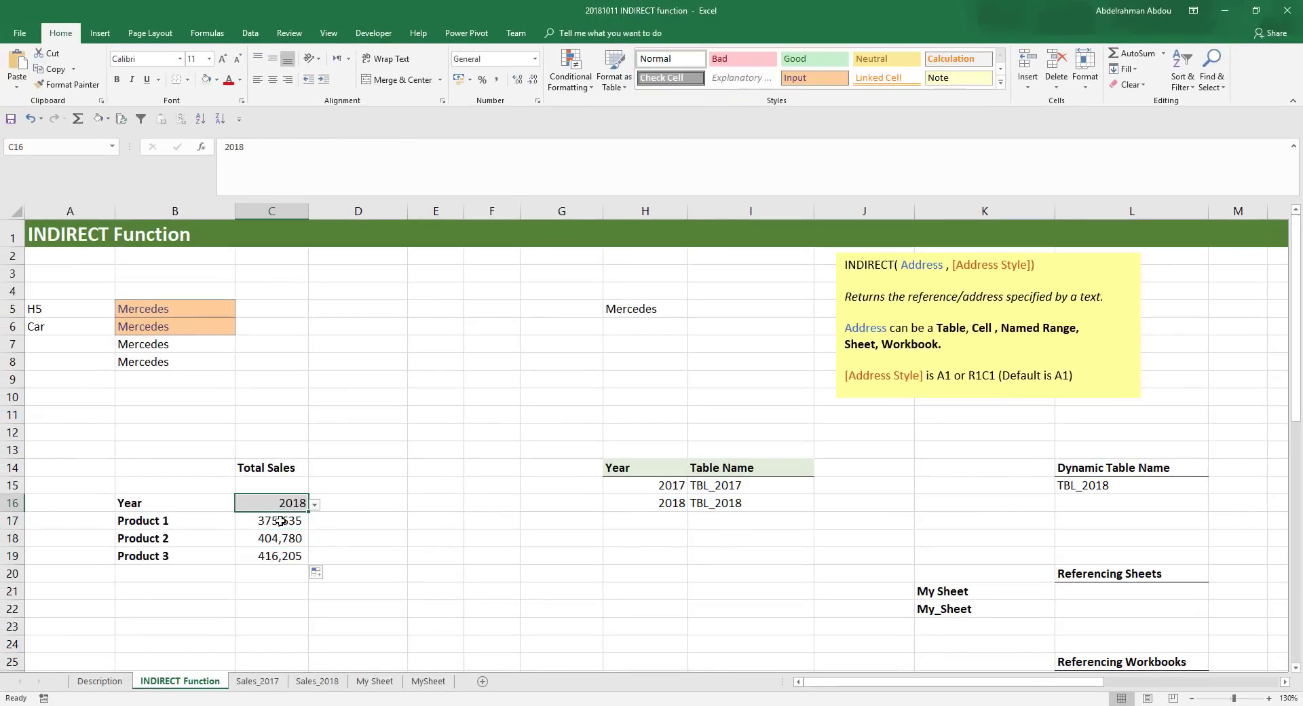
left_click(282, 523)
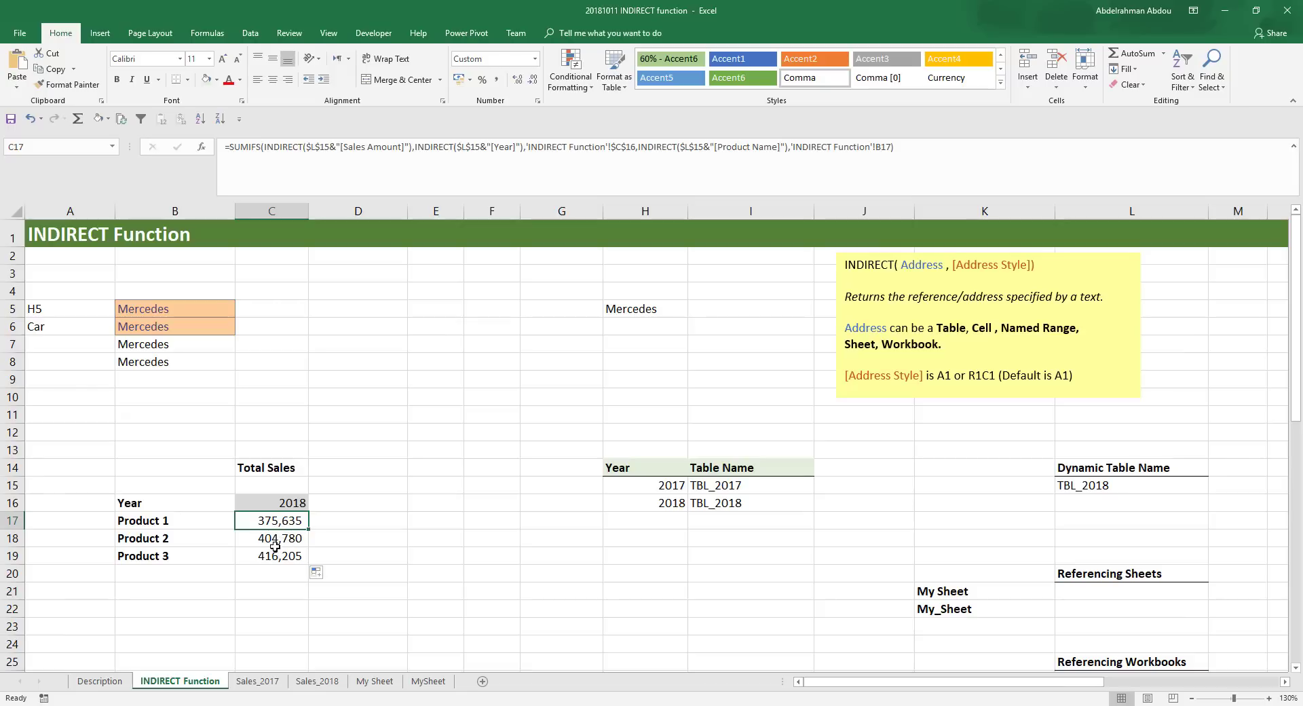
left_click(275, 557)
left_click(281, 523)
left_click(317, 681)
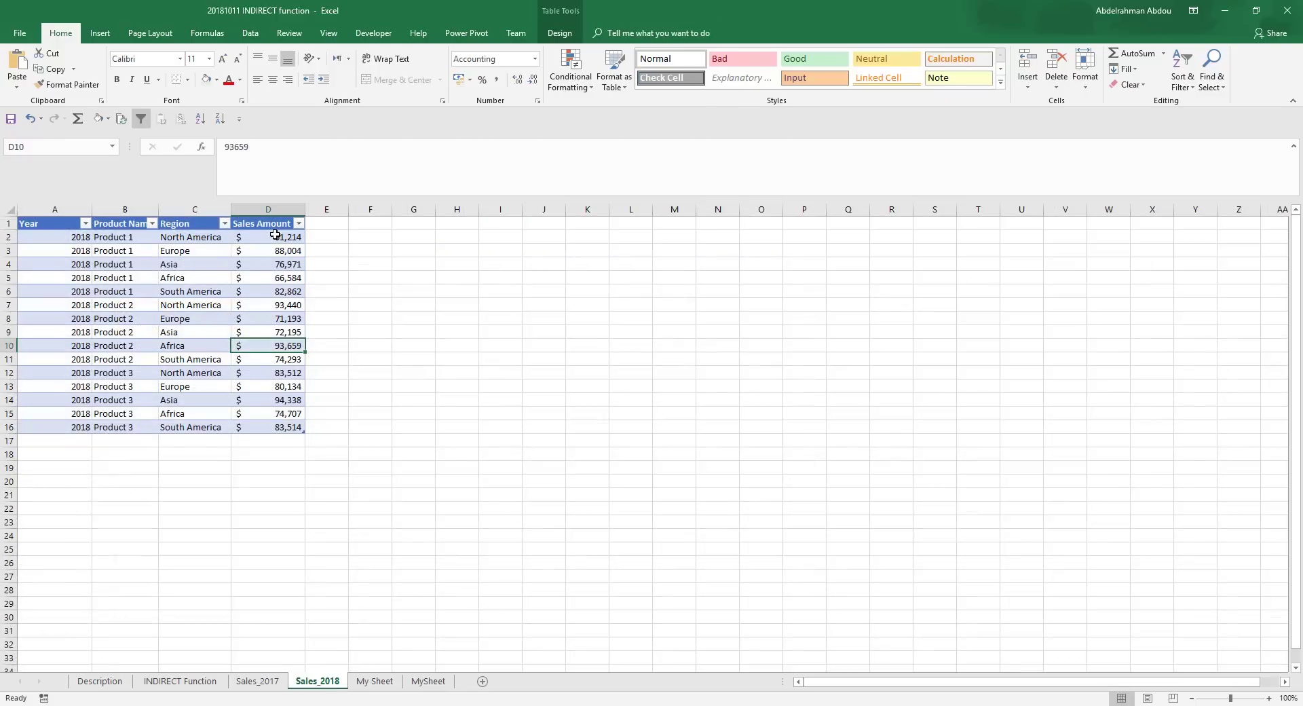
left_click(278, 236)
left_click_drag(280, 237, 276, 289)
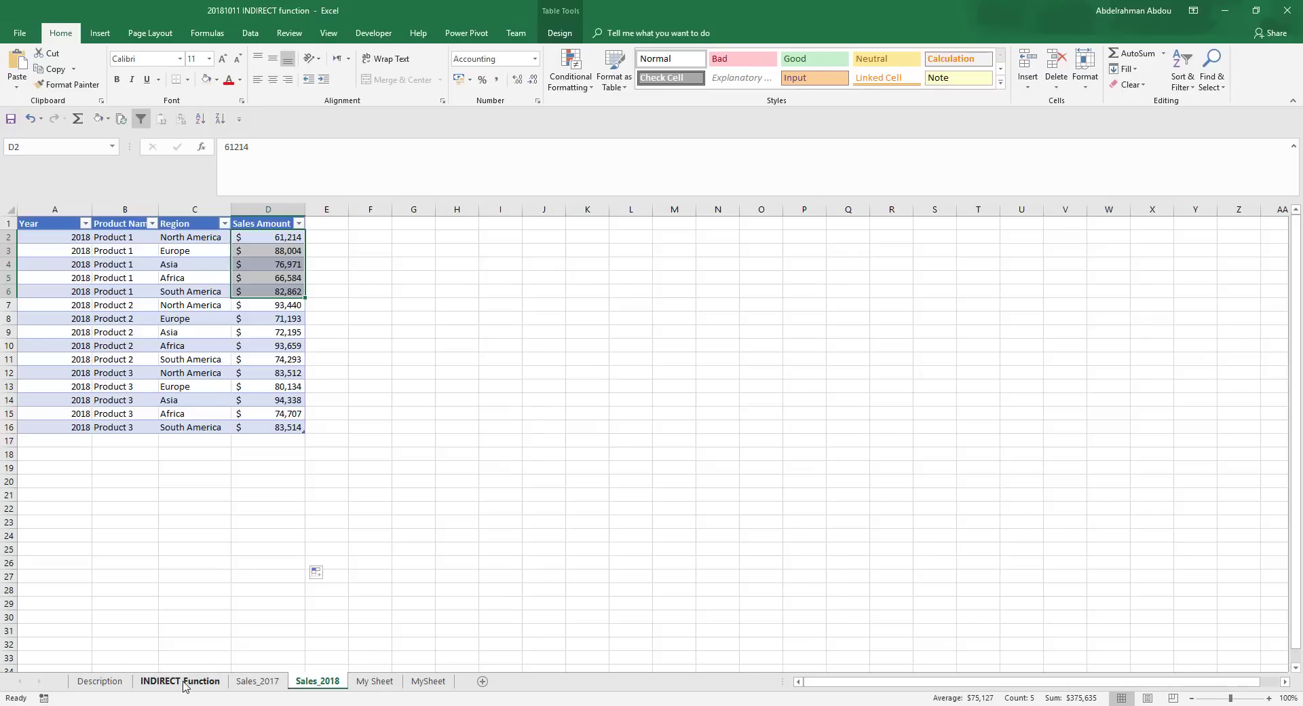
left_click(181, 682)
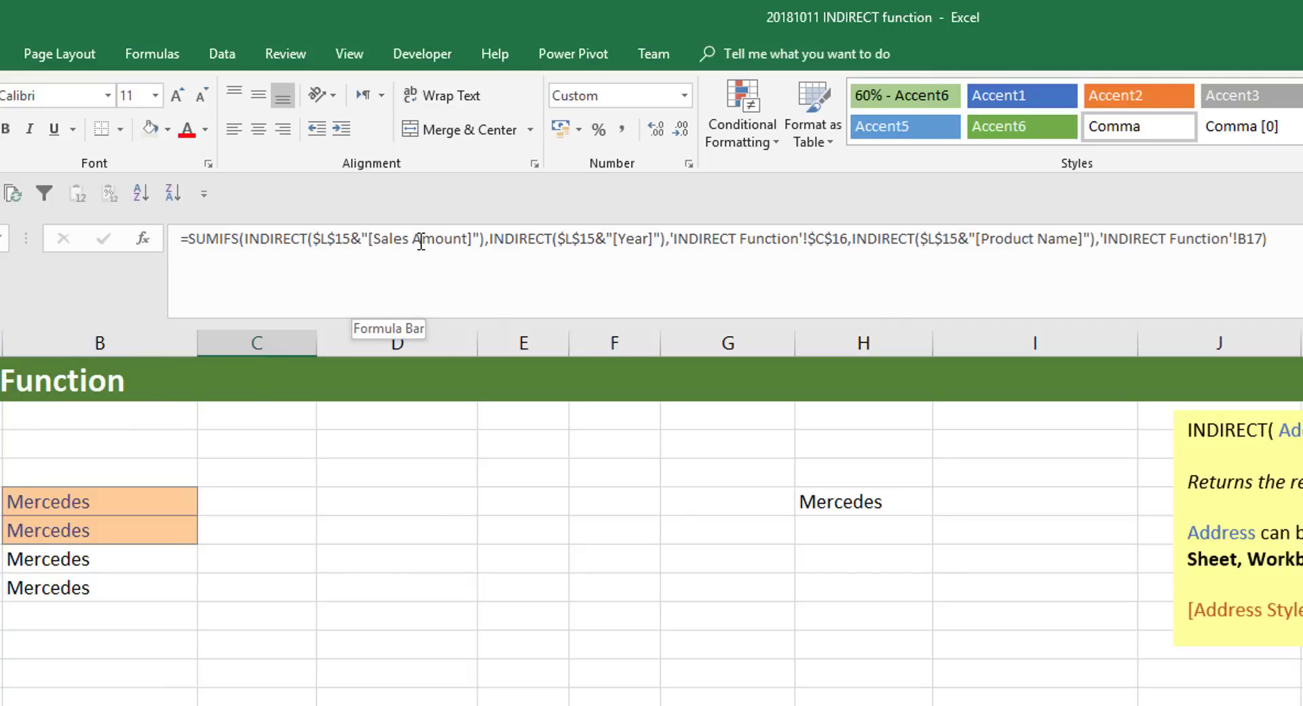
left_click(342, 239)
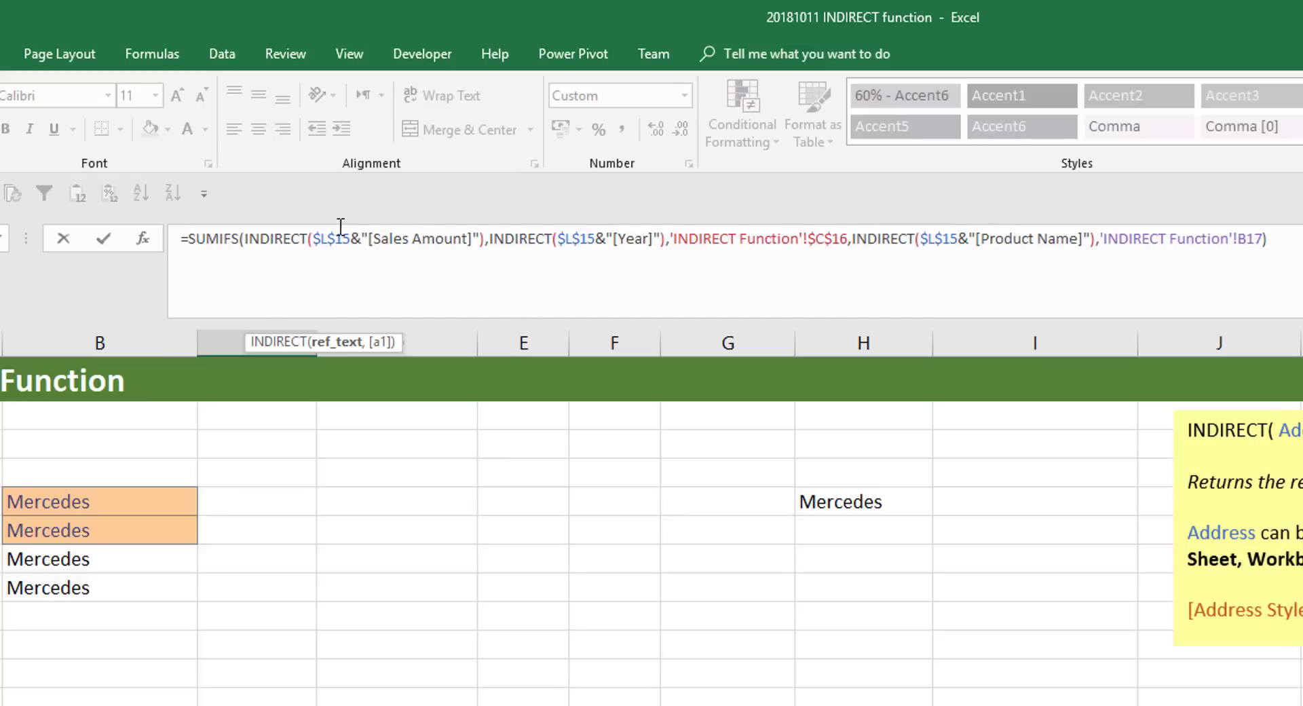
left_click_drag(361, 237, 353, 238)
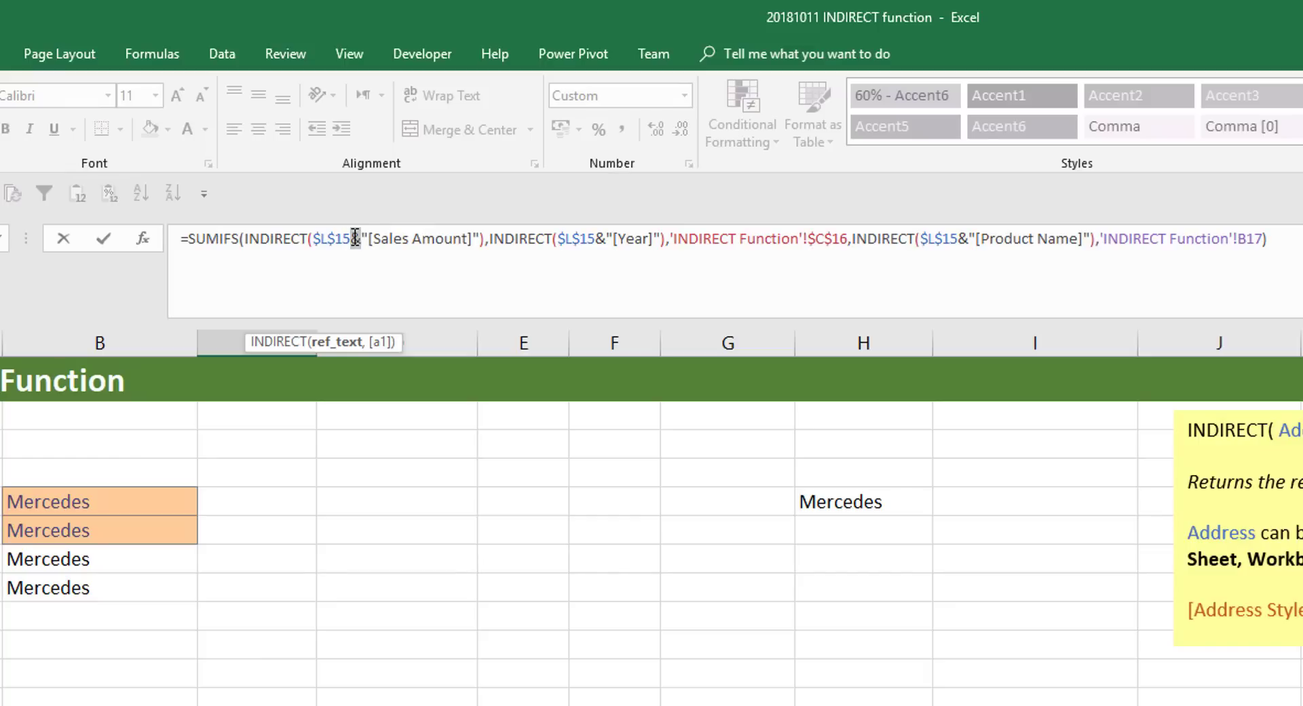
left_click(402, 307)
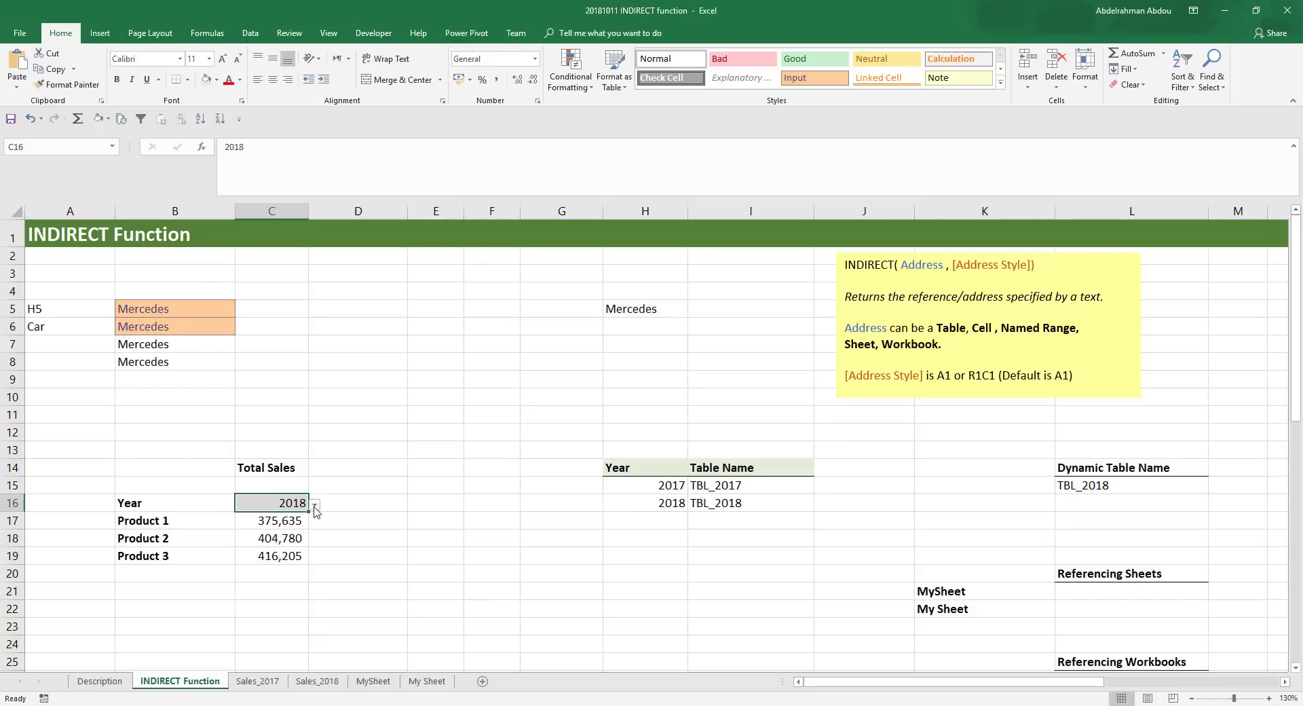
- Switch the year in C16 to 2017 and back to 2018 to test the dynamic product totals
left_click(273, 527)
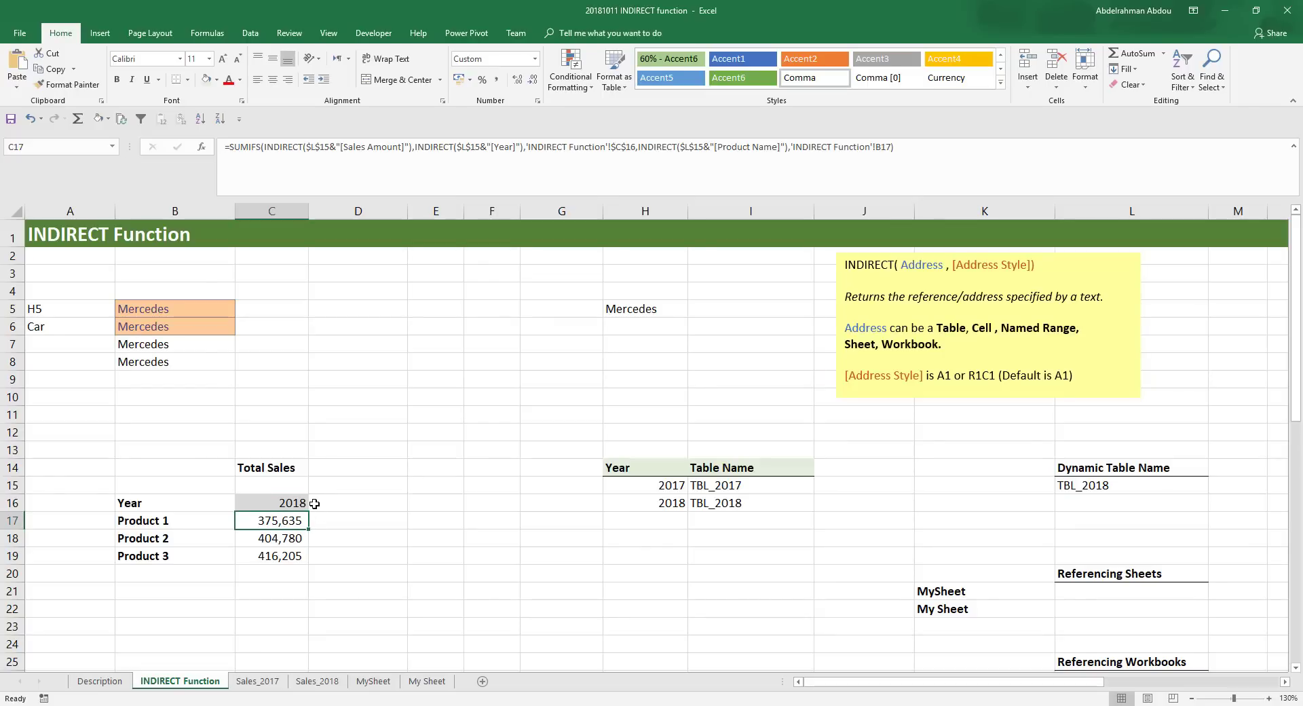
left_click(292, 500)
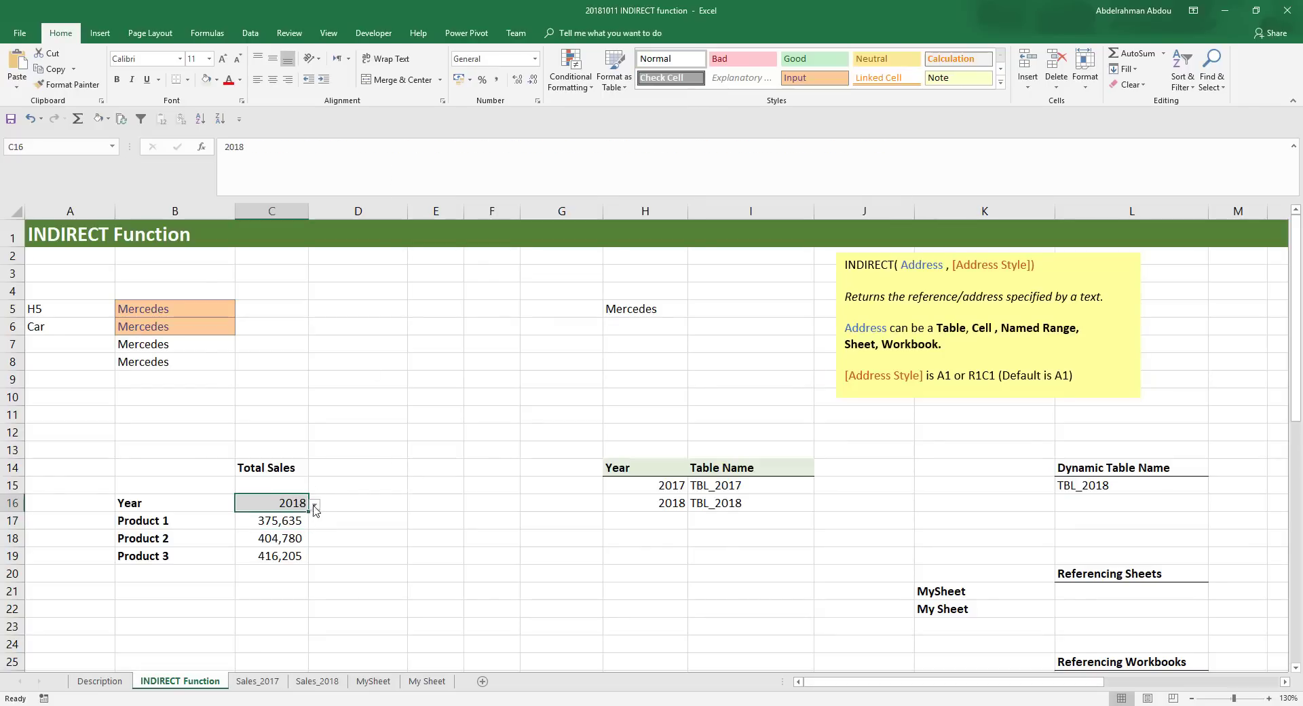
left_click(315, 505)
left_click(302, 519)
left_click(315, 504)
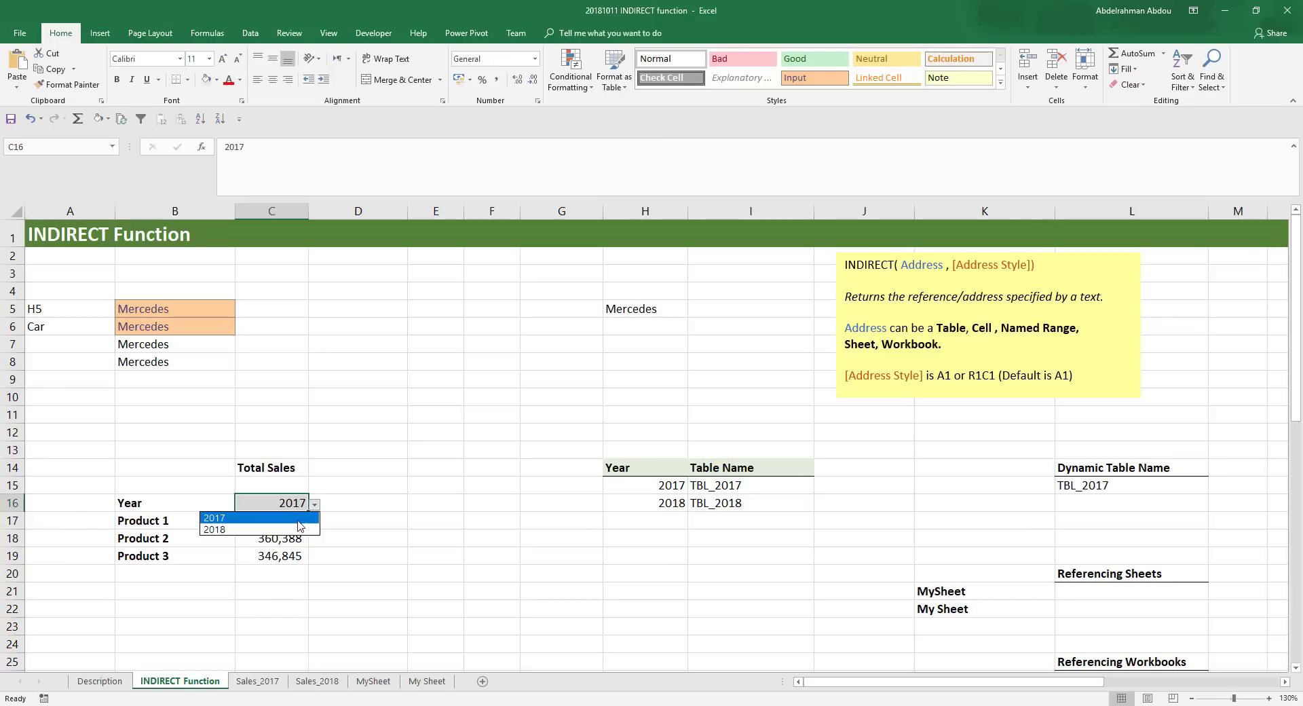
left_click(293, 529)
key("Down")
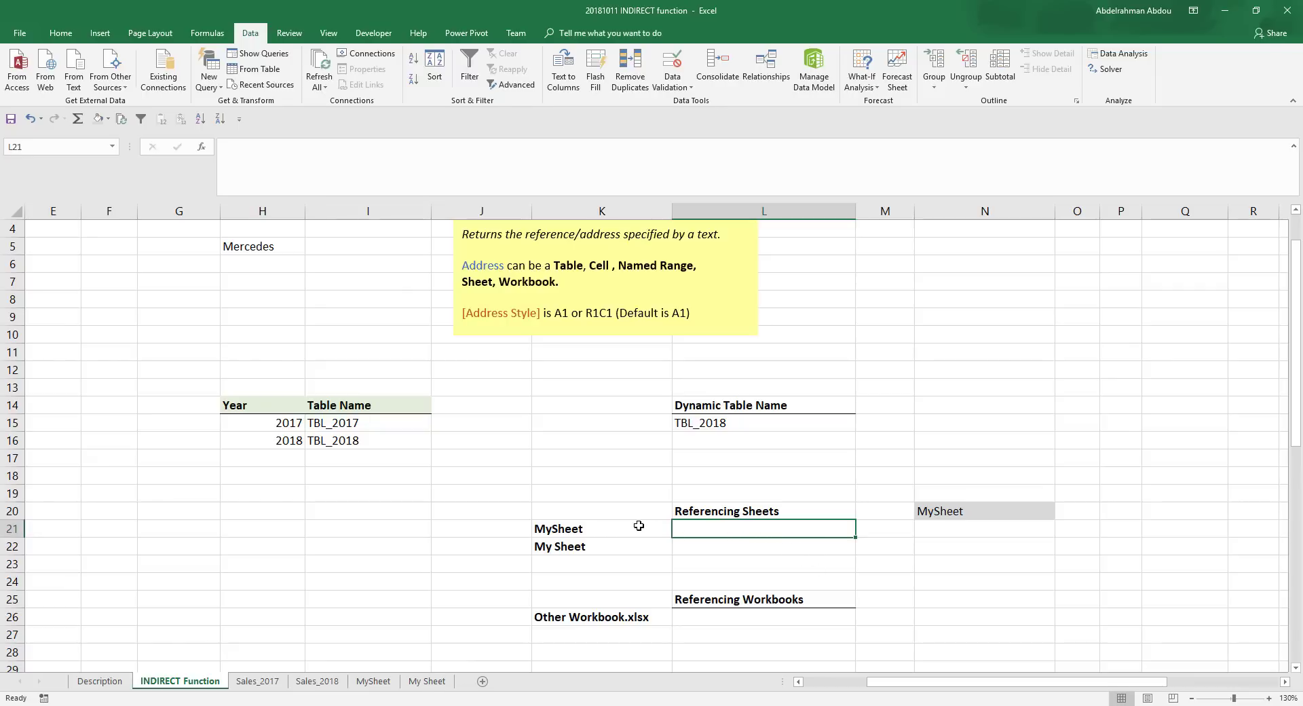
- Enter a direct reference to cell G15 of MySheet in L21 and review its formula, =MySheet!G15
left_click(583, 530)
left_click(712, 531)
type("=")
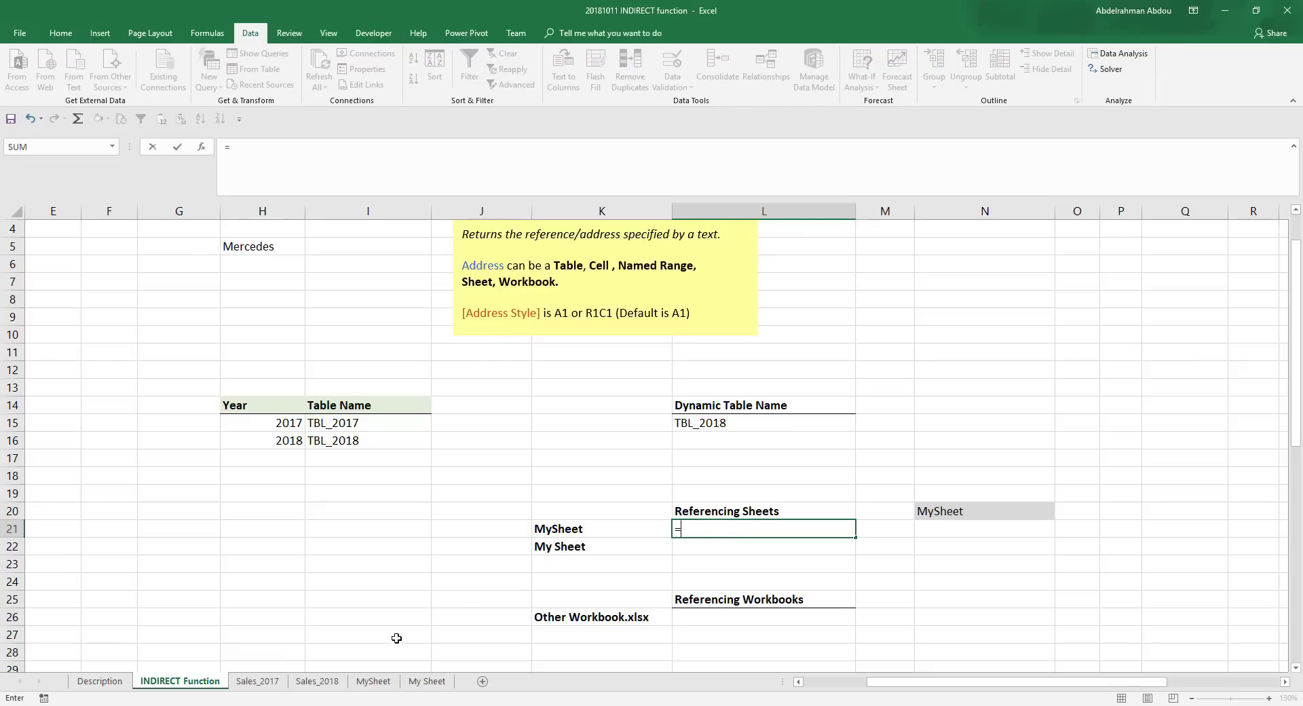
left_click(376, 681)
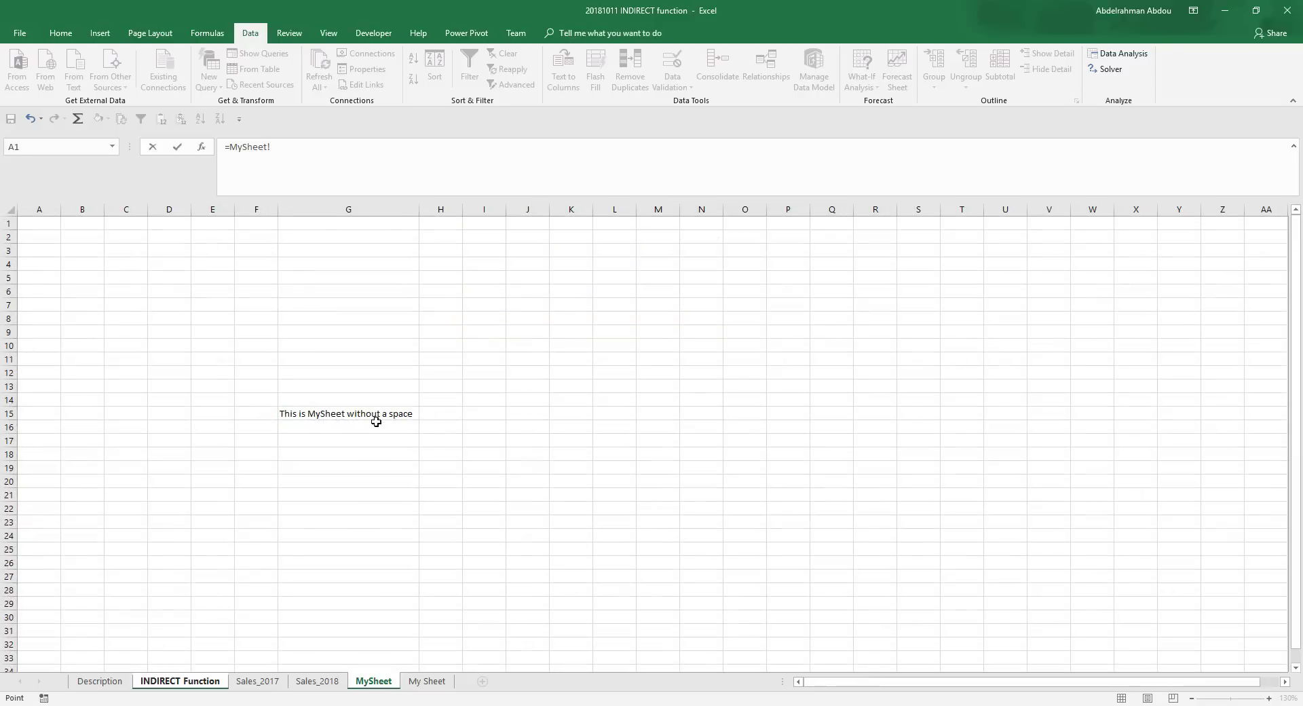
left_click(378, 414)
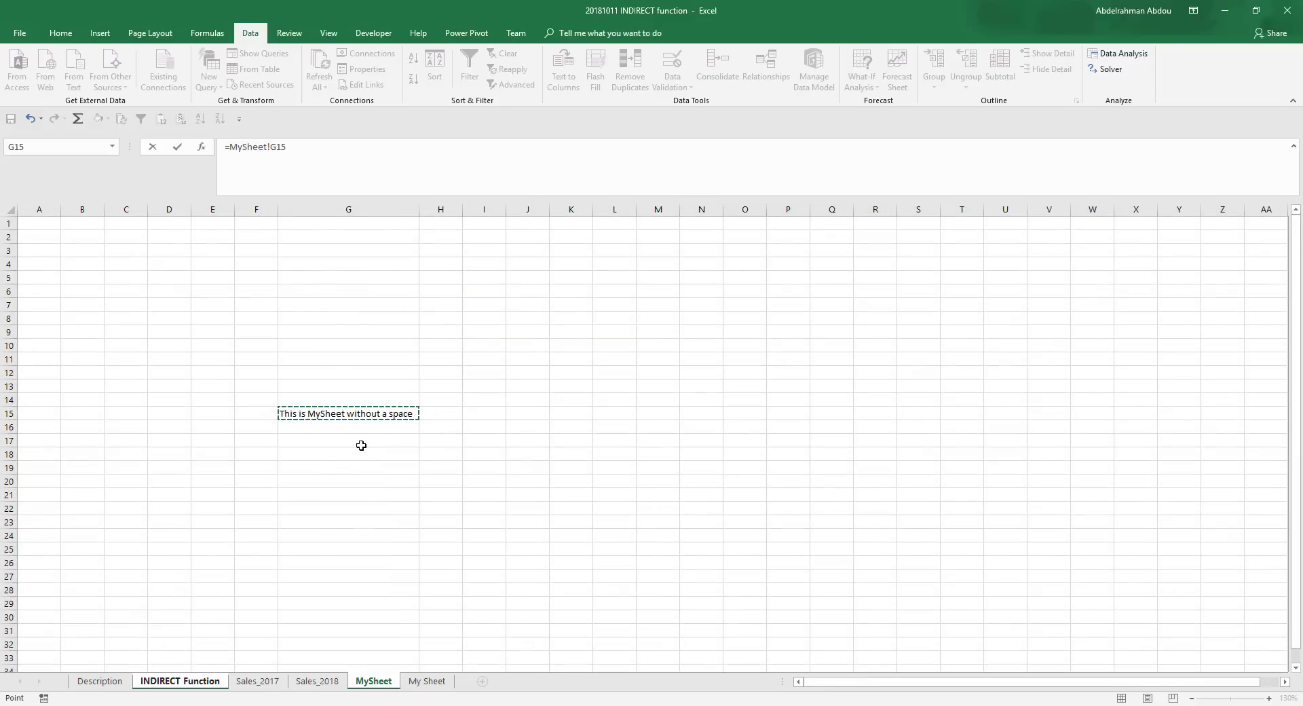
key("Return")
left_click(751, 528)
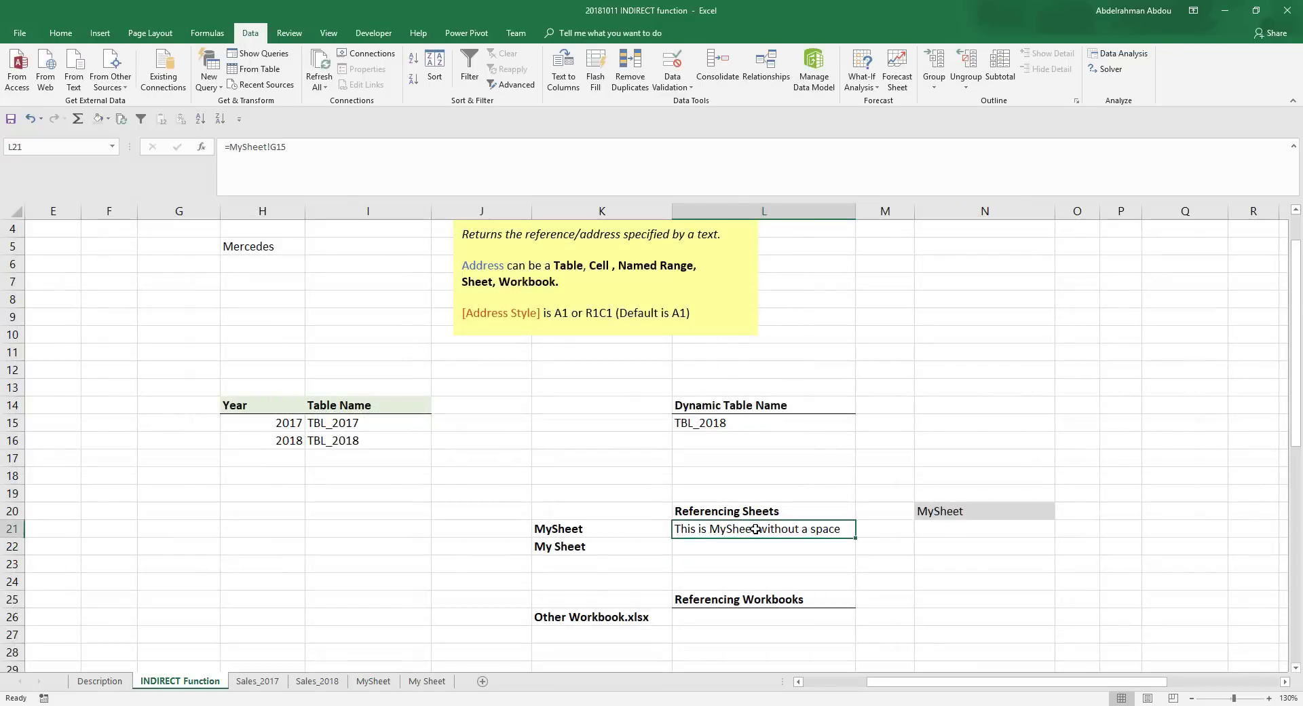
left_click(267, 148)
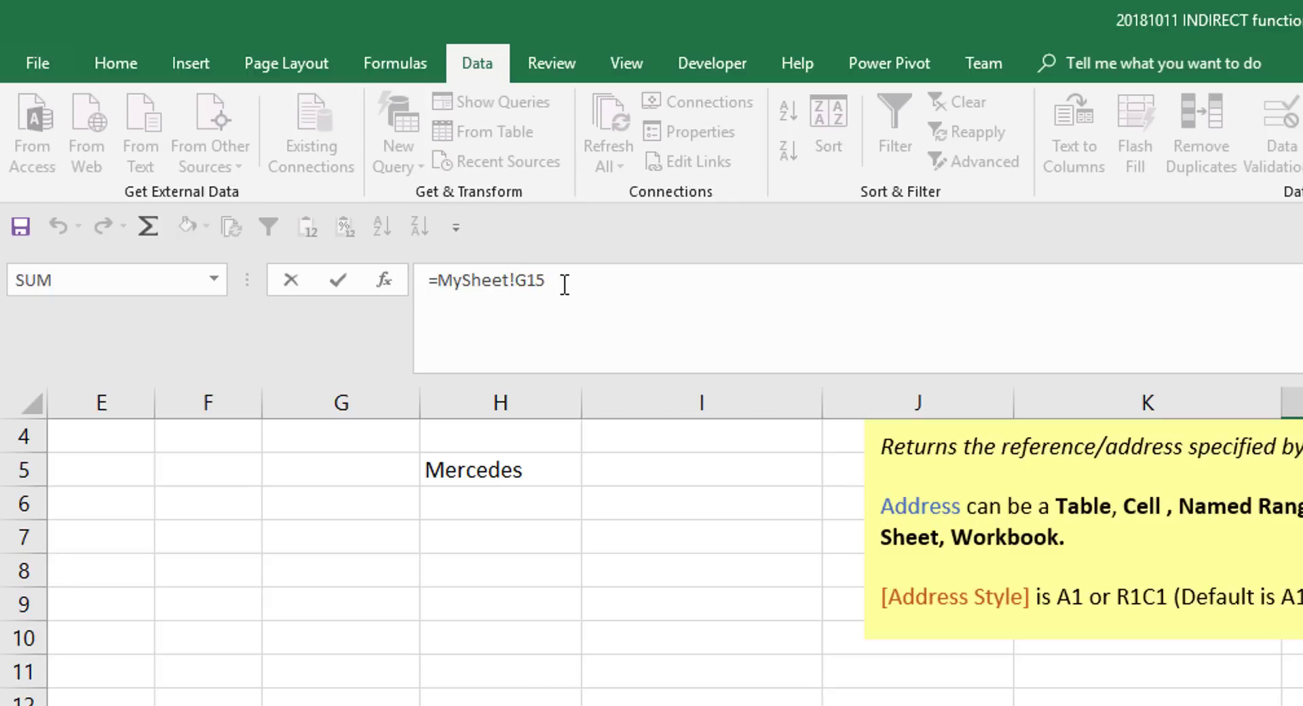
left_click(567, 324)
key("Return")
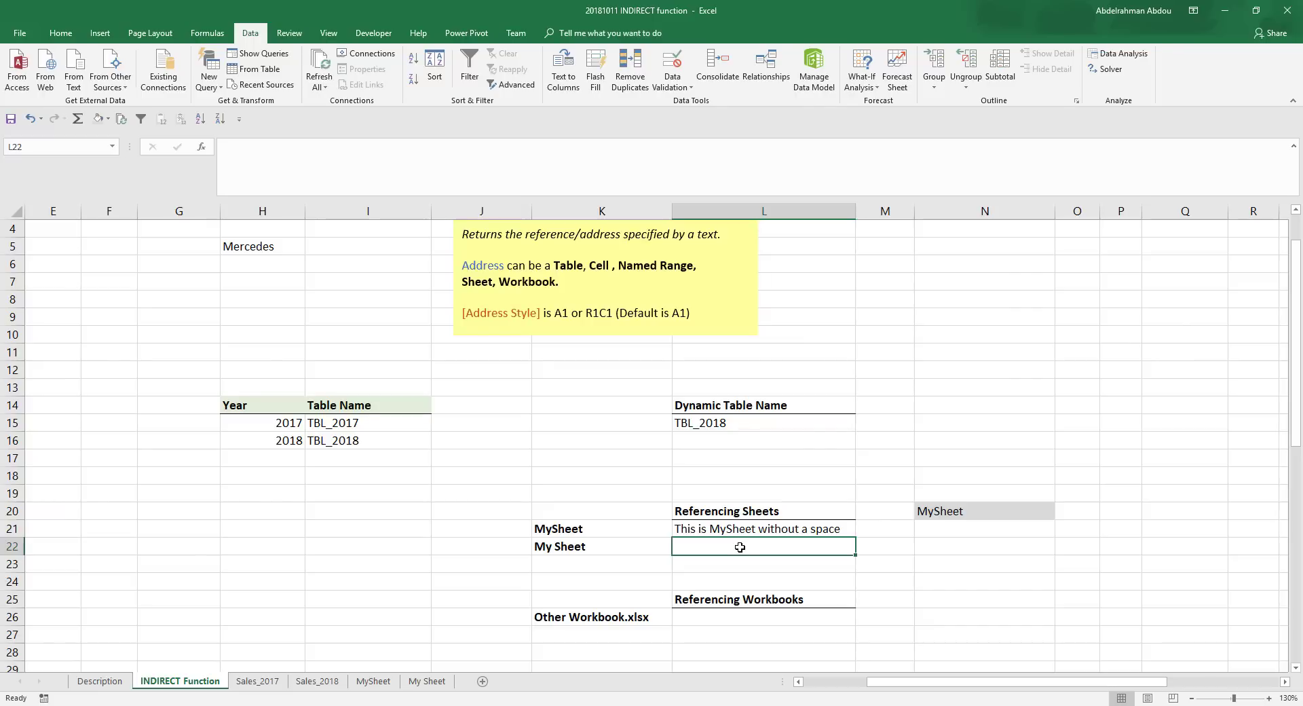
- Enter a direct reference to cell G15 of the My Sheet worksheet in L22, ='My Sheet'!G15
type("=")
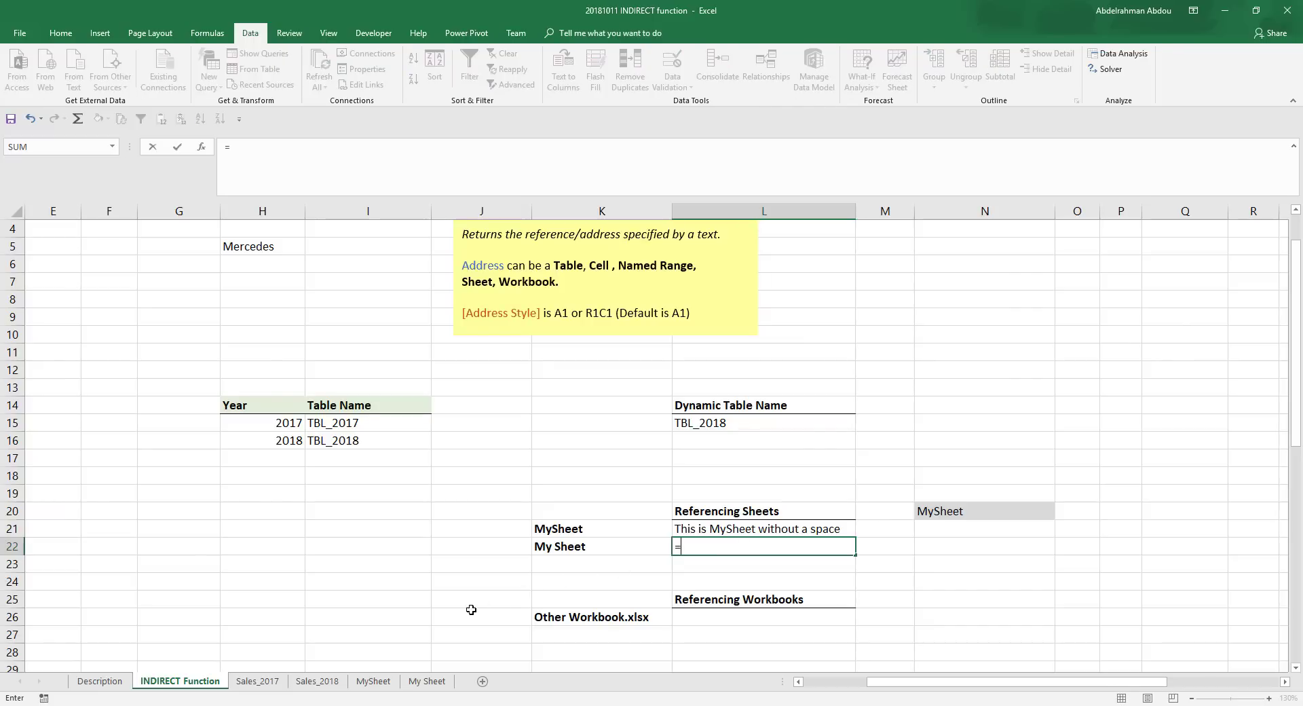
left_click(427, 680)
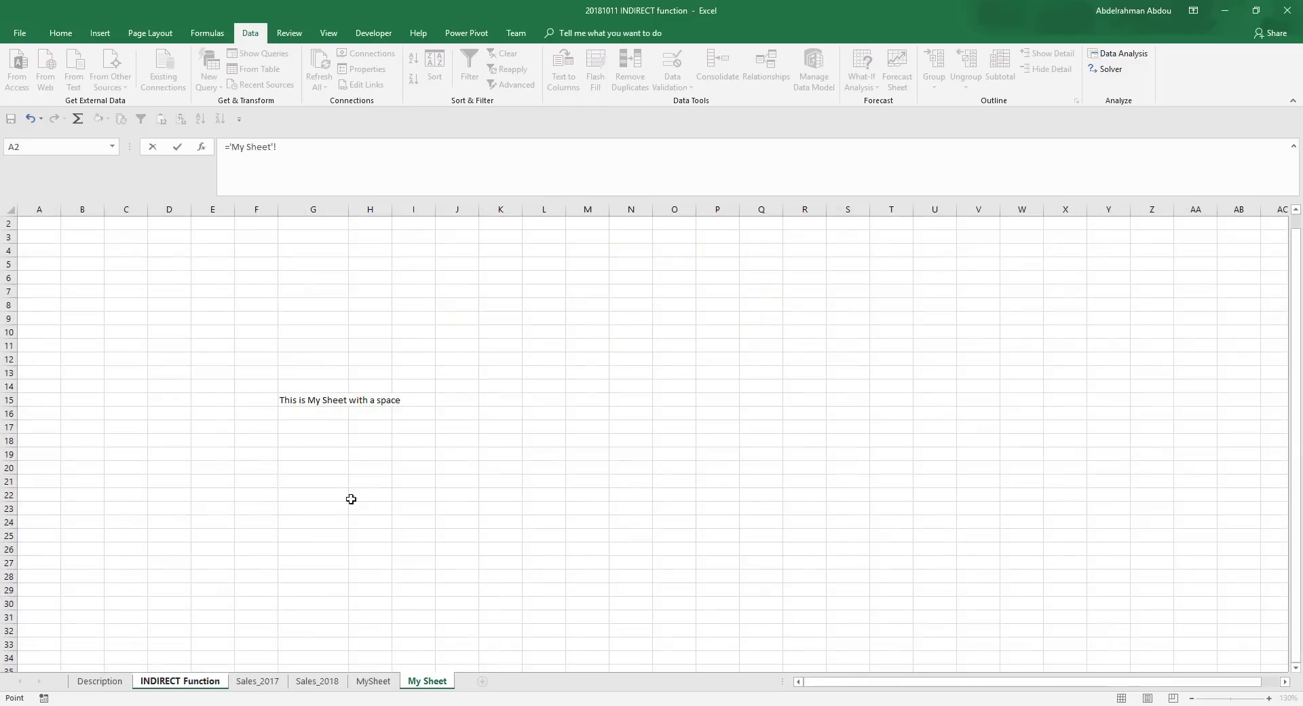
left_click(323, 399)
key("Return")
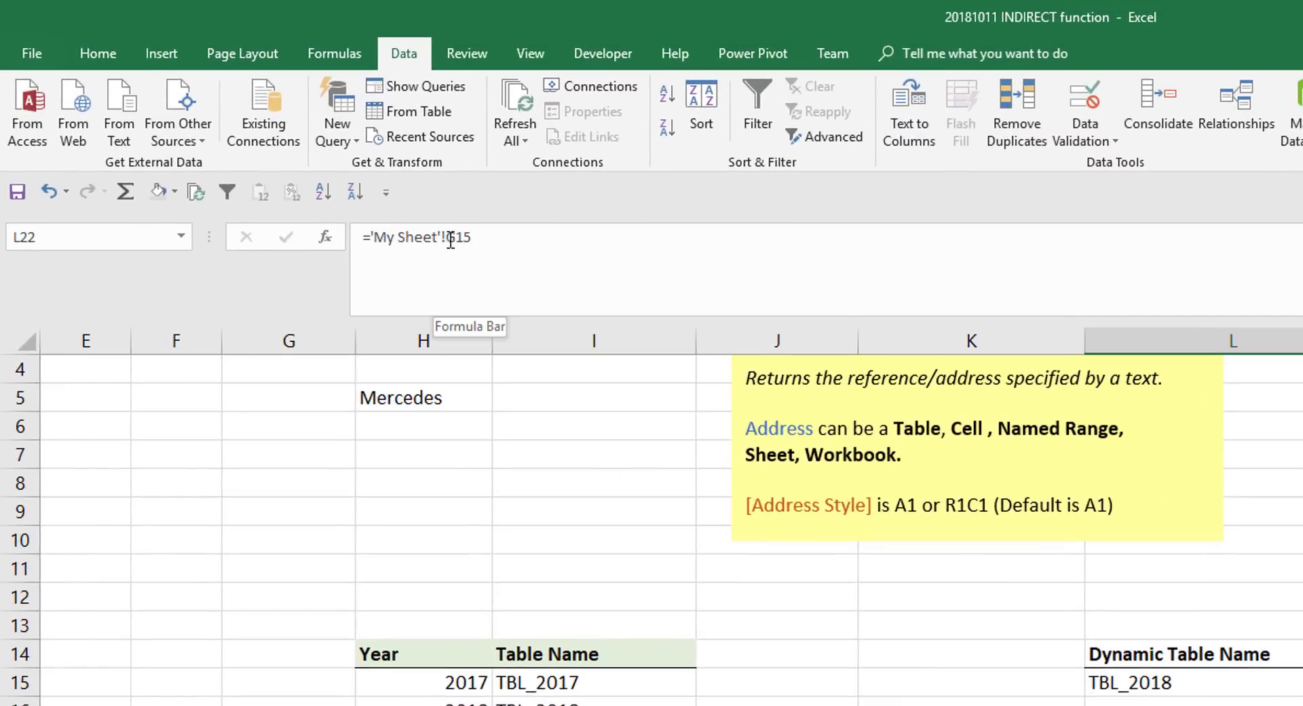
- Compare the formulas in L22 and L21 for how sheet names with and without a space are referenced
left_click(441, 237)
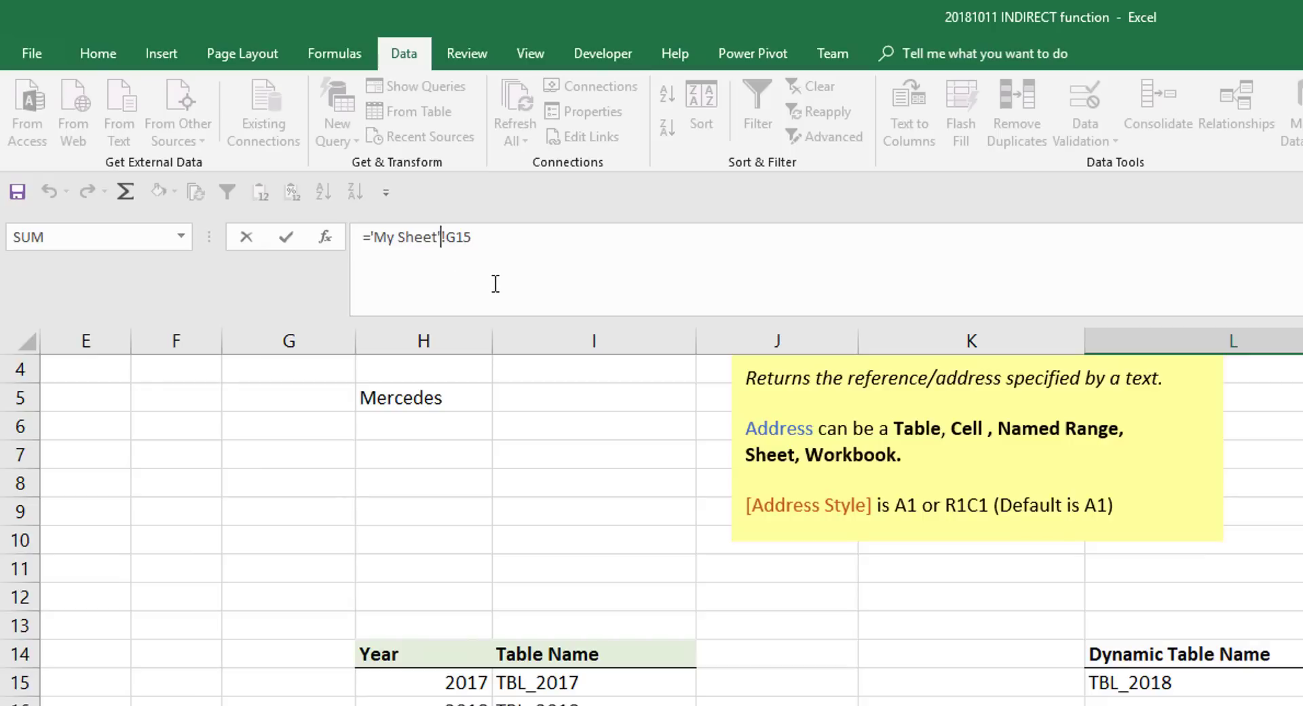
left_click(448, 237)
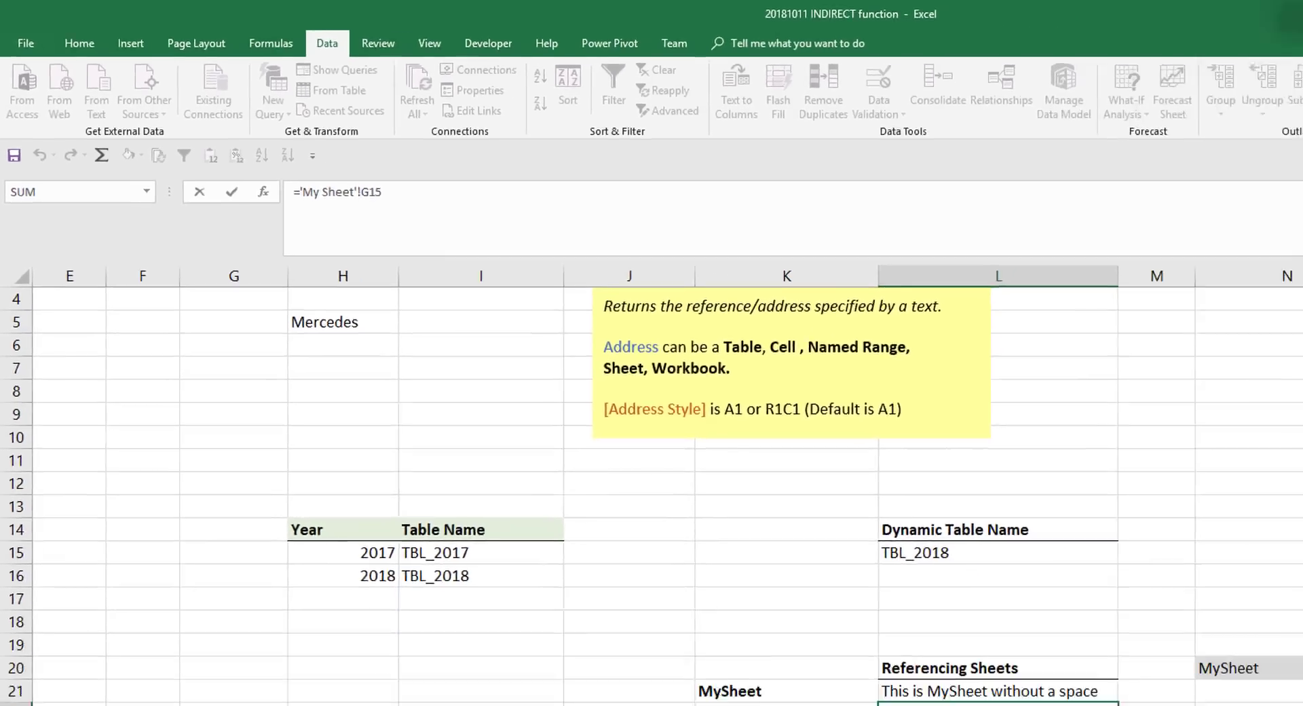
key("Escape")
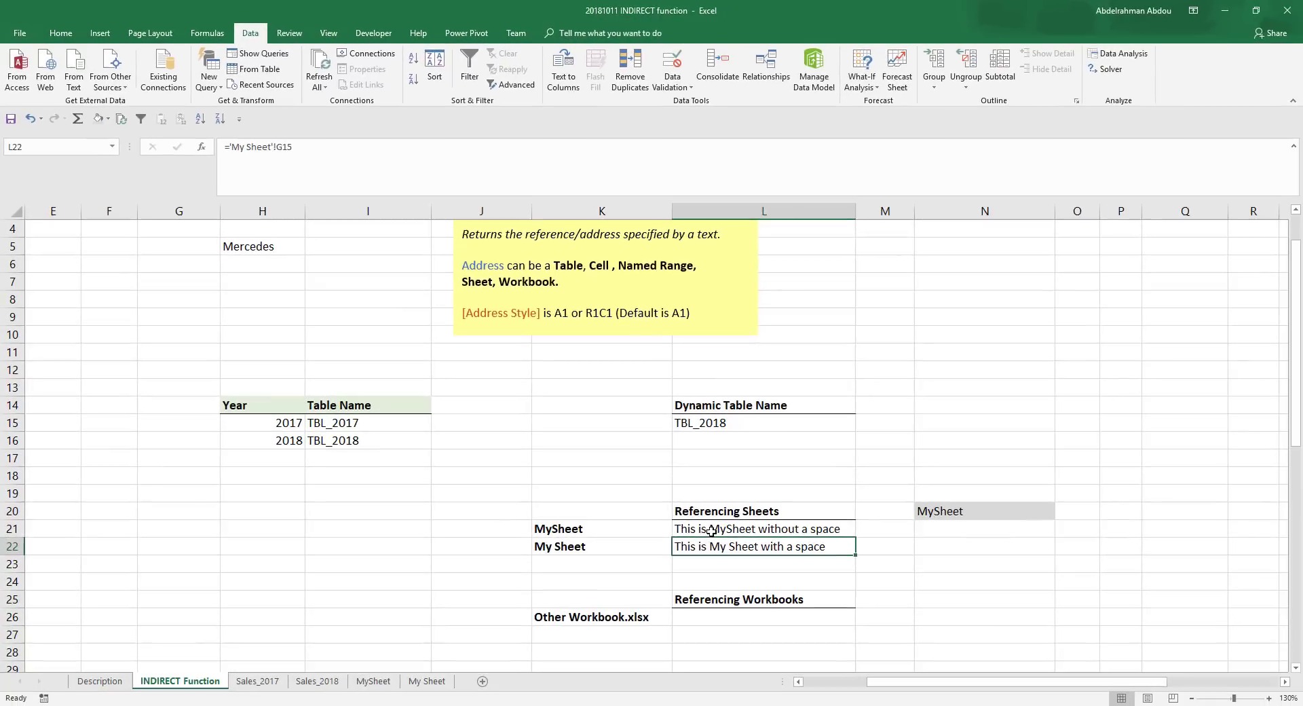
left_click(928, 694)
left_click(711, 548)
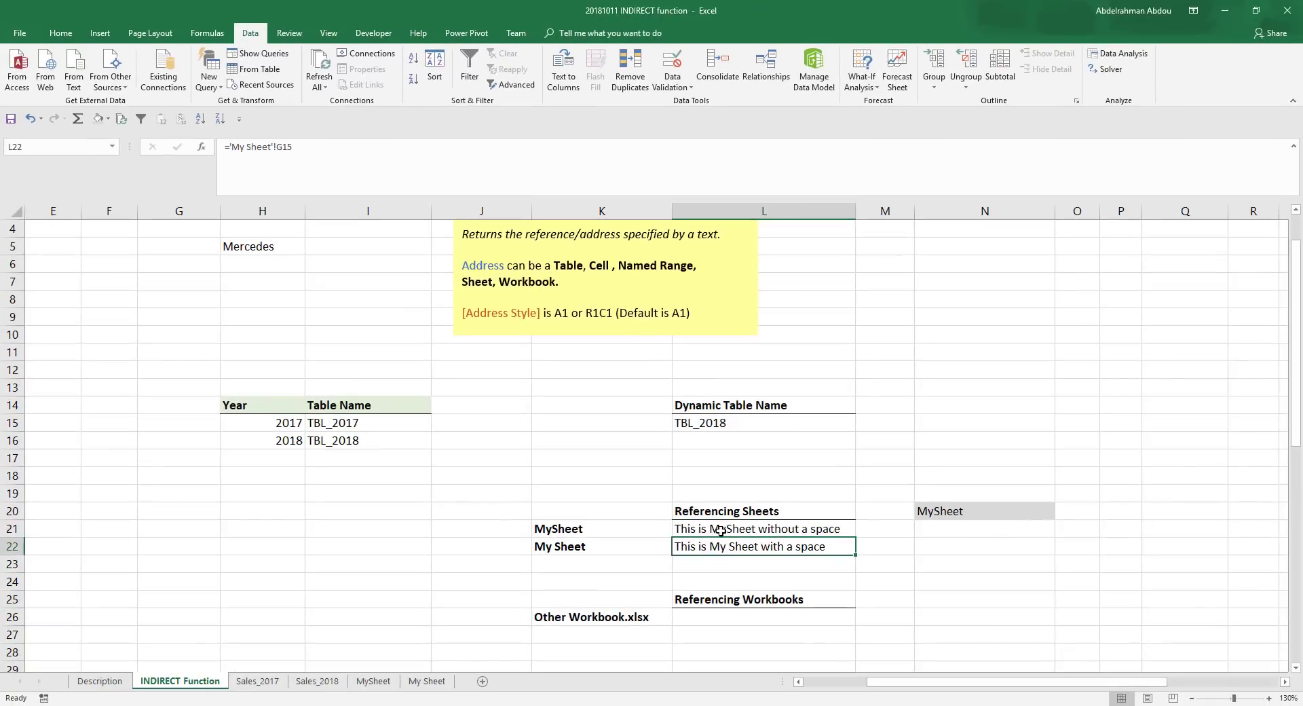
left_click(721, 530)
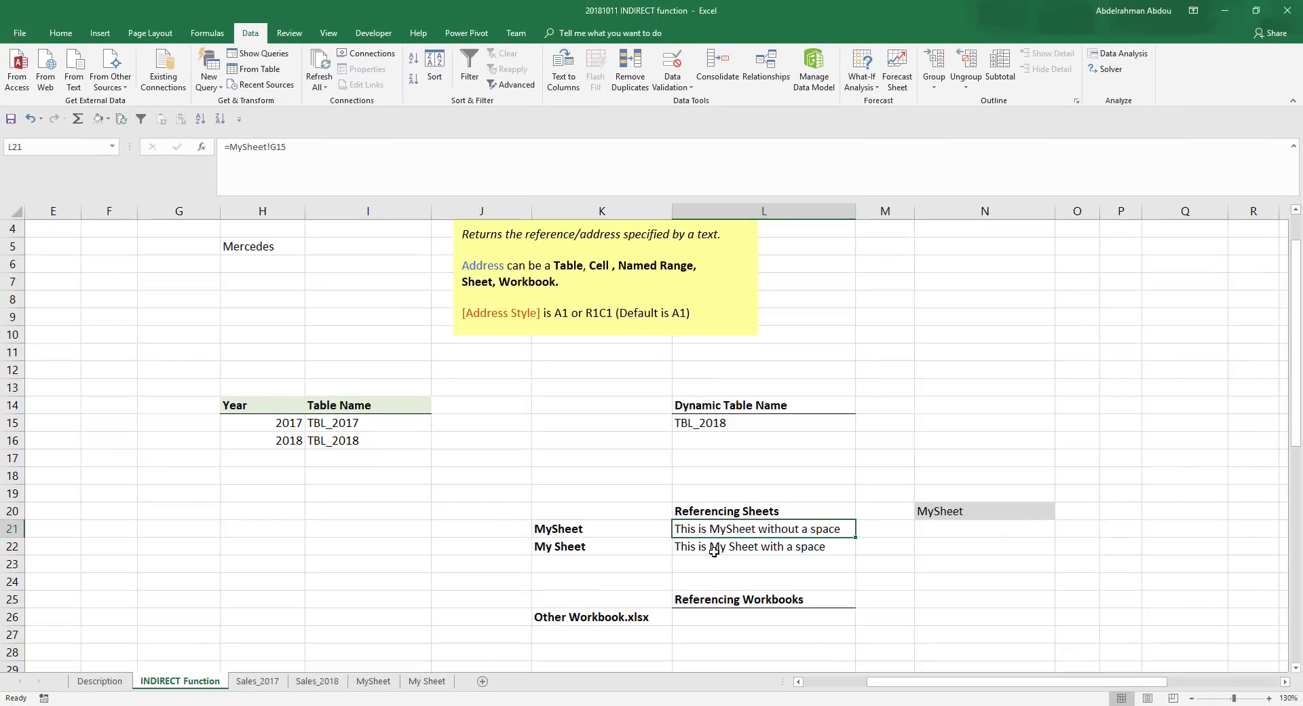
left_click(710, 549)
key("Up")
left_click(692, 547)
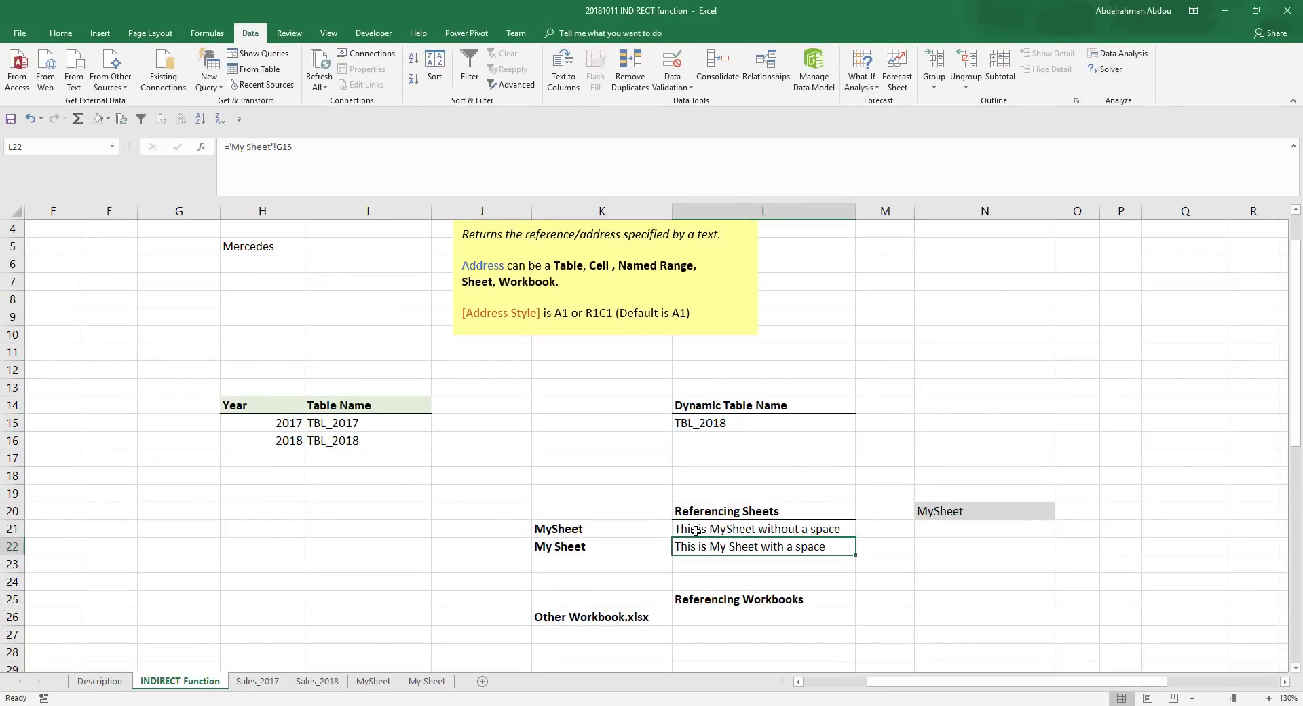
left_click(696, 531)
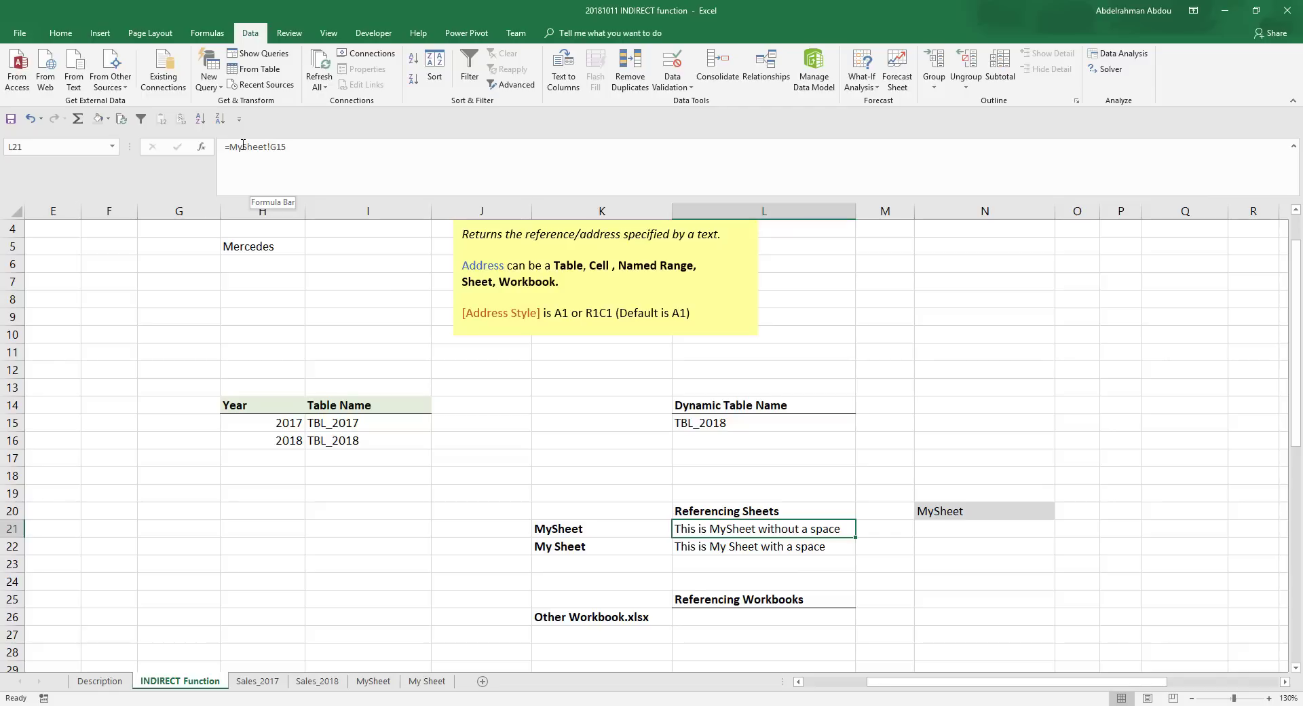
- Switch the sheet name in N20 to My Sheet and back to MySheet to test the selection list
left_click(827, 544)
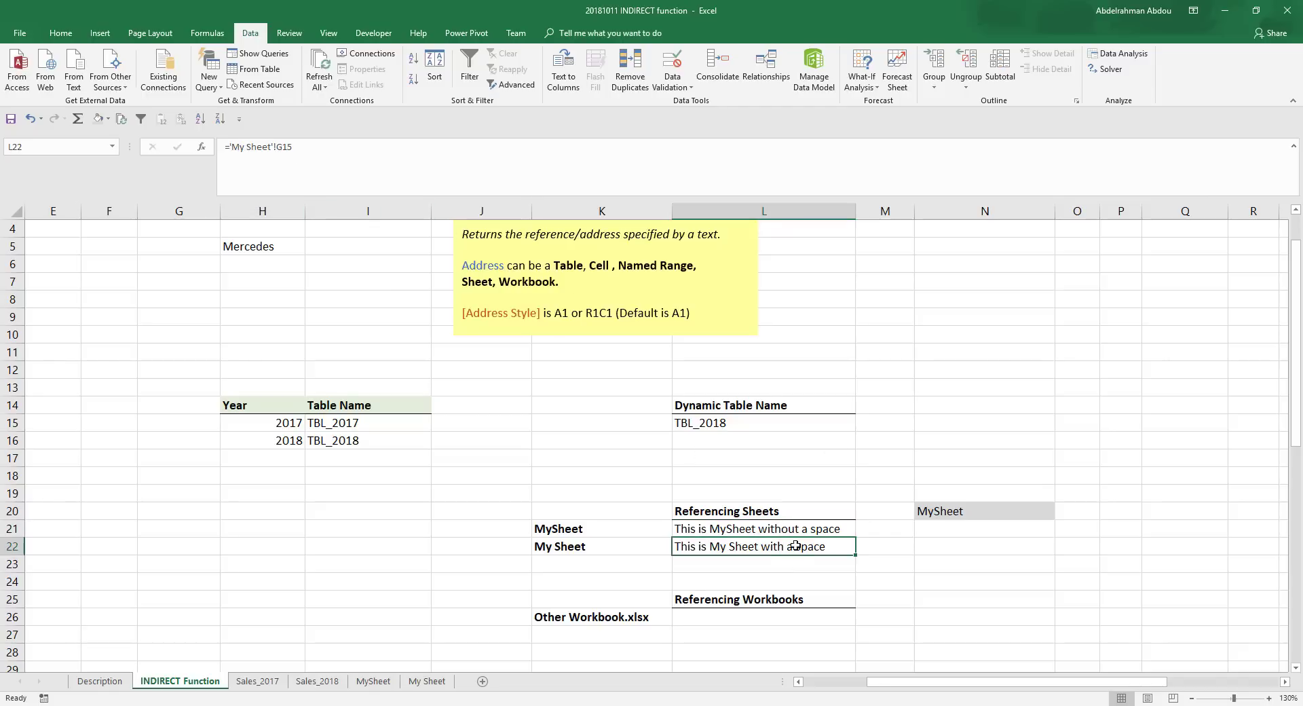
left_click(984, 513)
left_click(1060, 514)
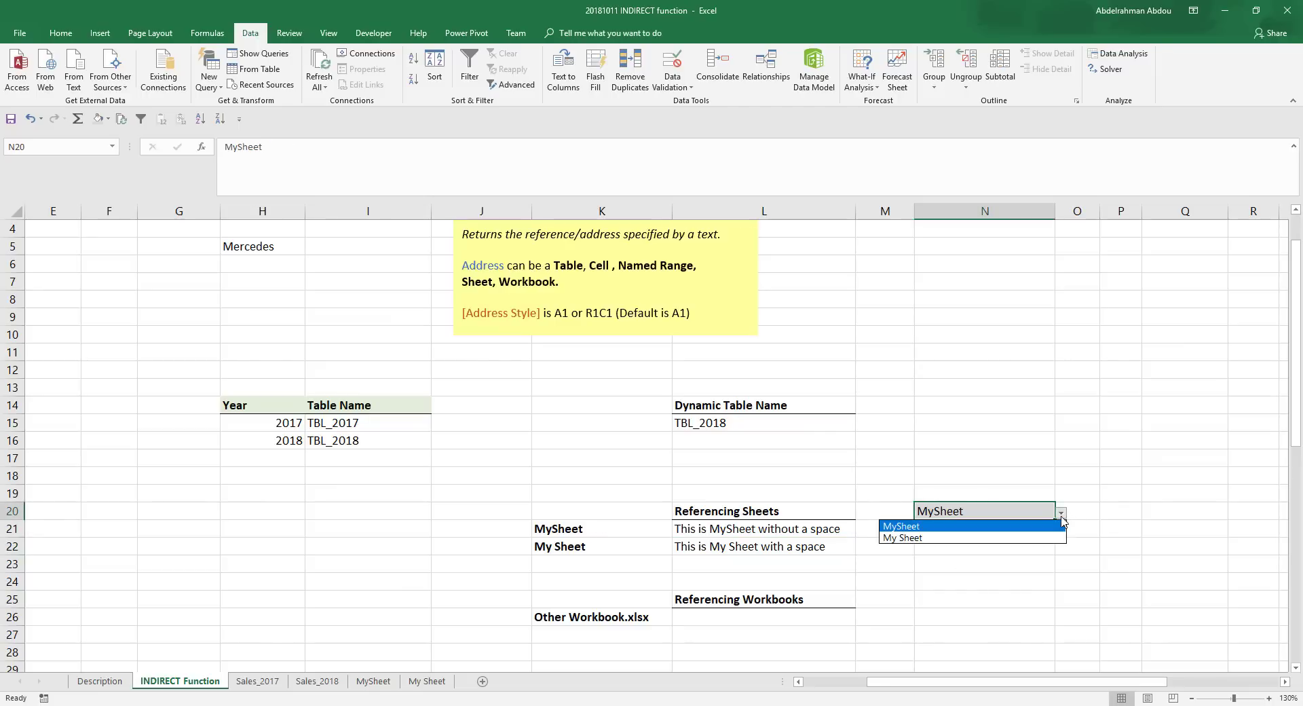
left_click(1028, 541)
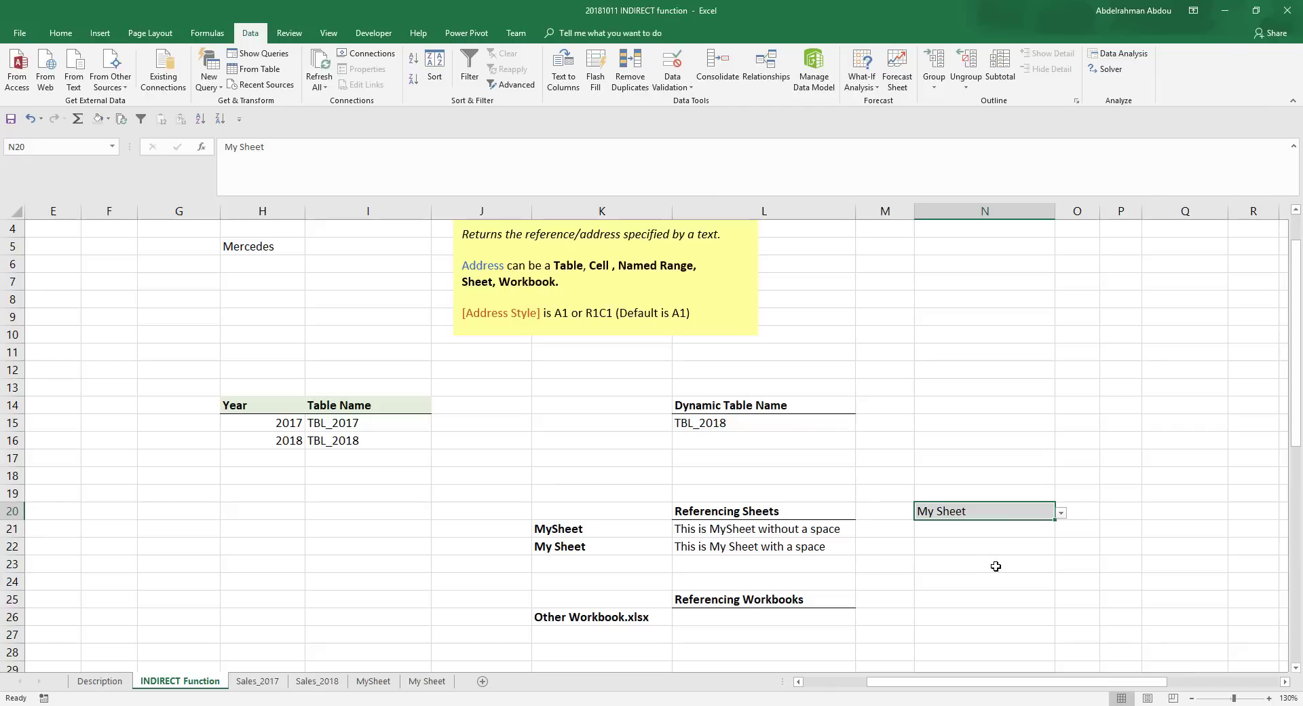
key("Return")
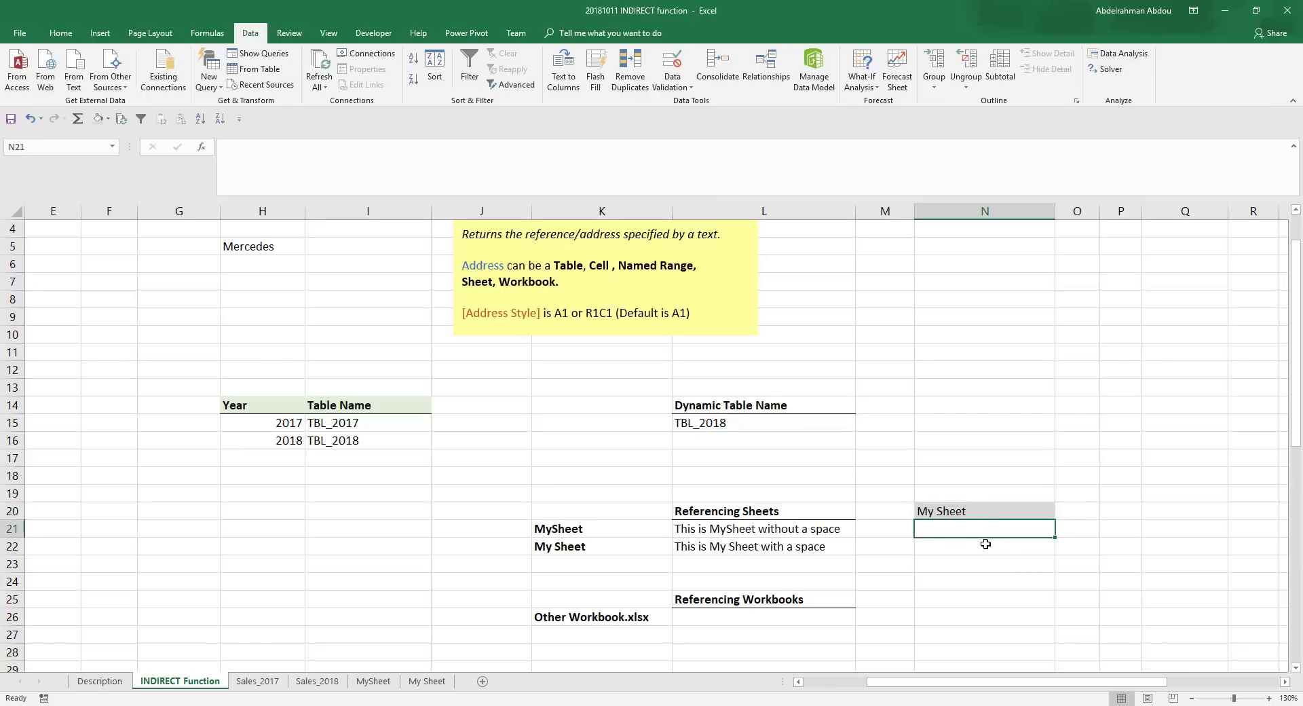
left_click(1008, 512)
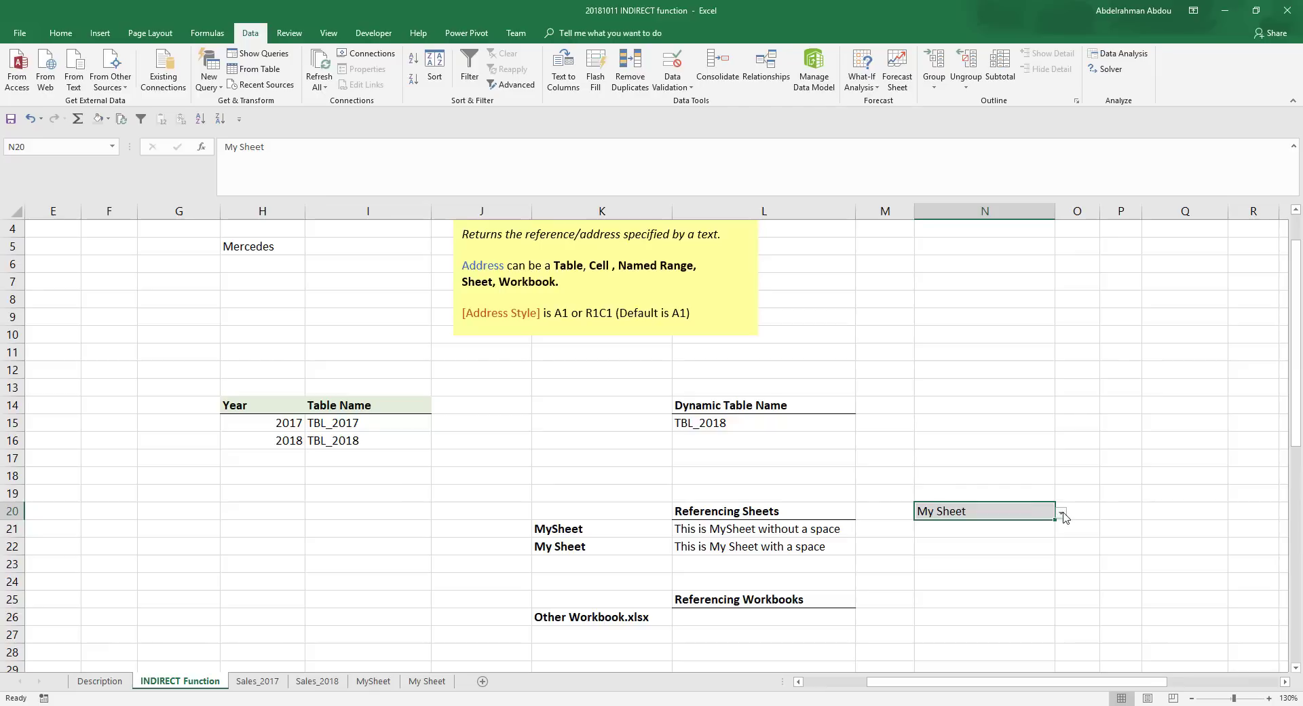
left_click(1062, 514)
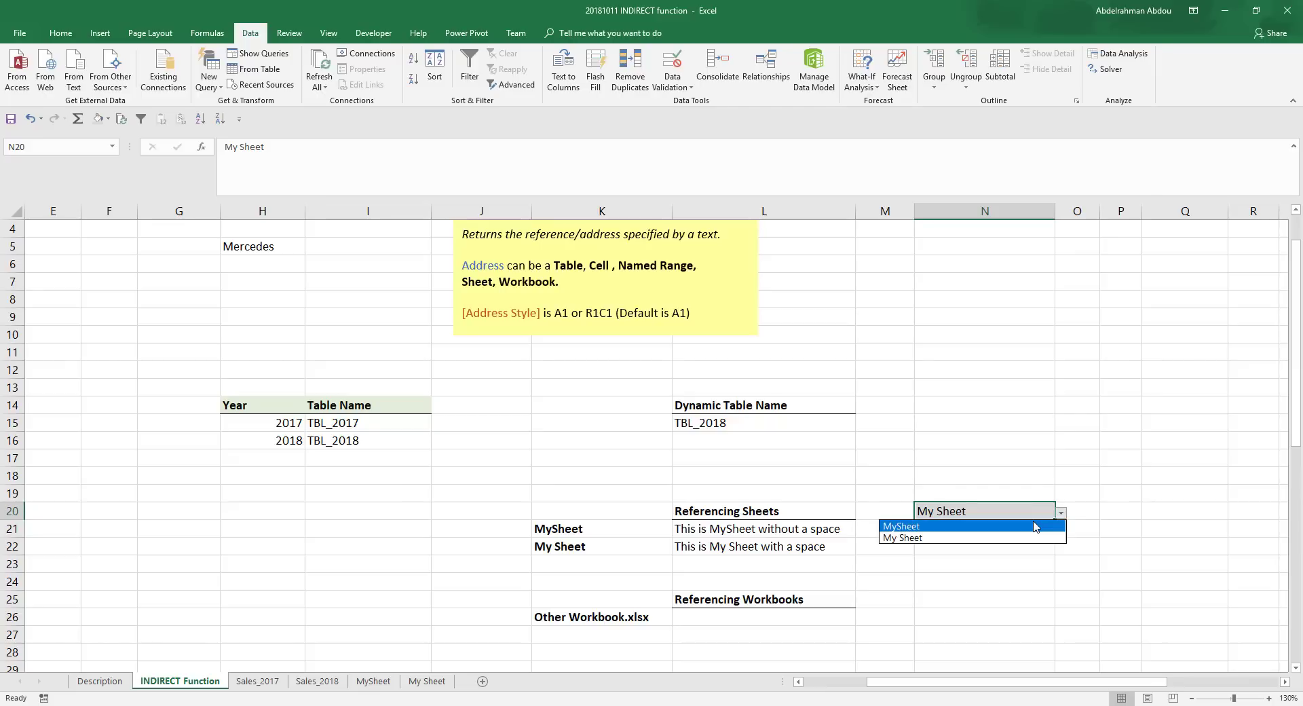
left_click(1034, 527)
- Start an INDIRECT formula in N21 that joins an opening apostrophe in quotes to the absolute reference $N$20
left_click(996, 534)
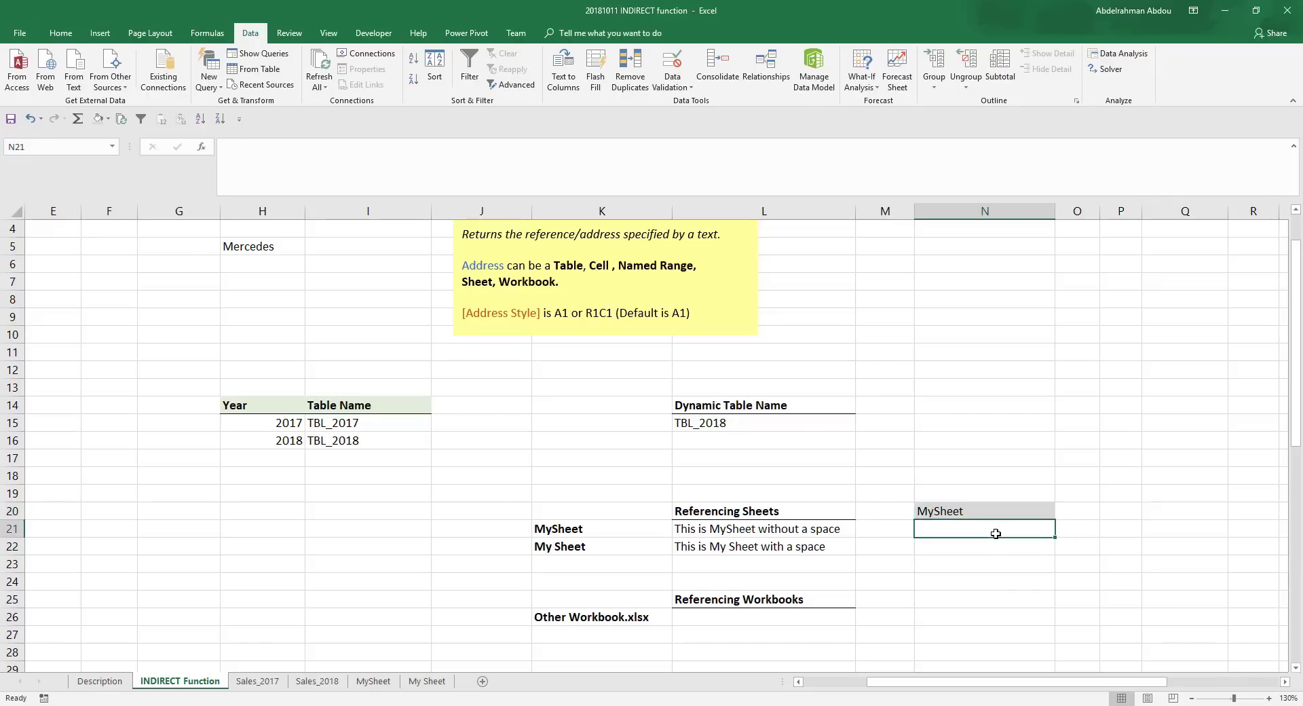
type("=")
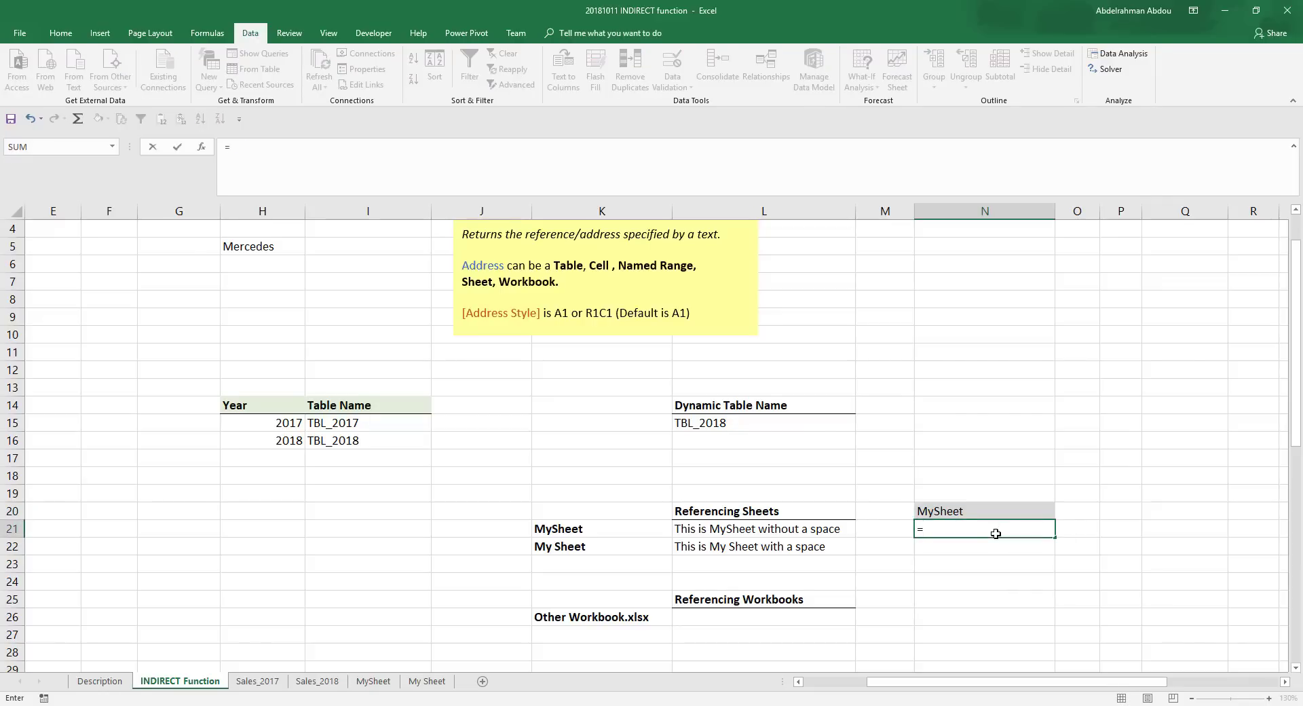
type("ind")
key("Tab")
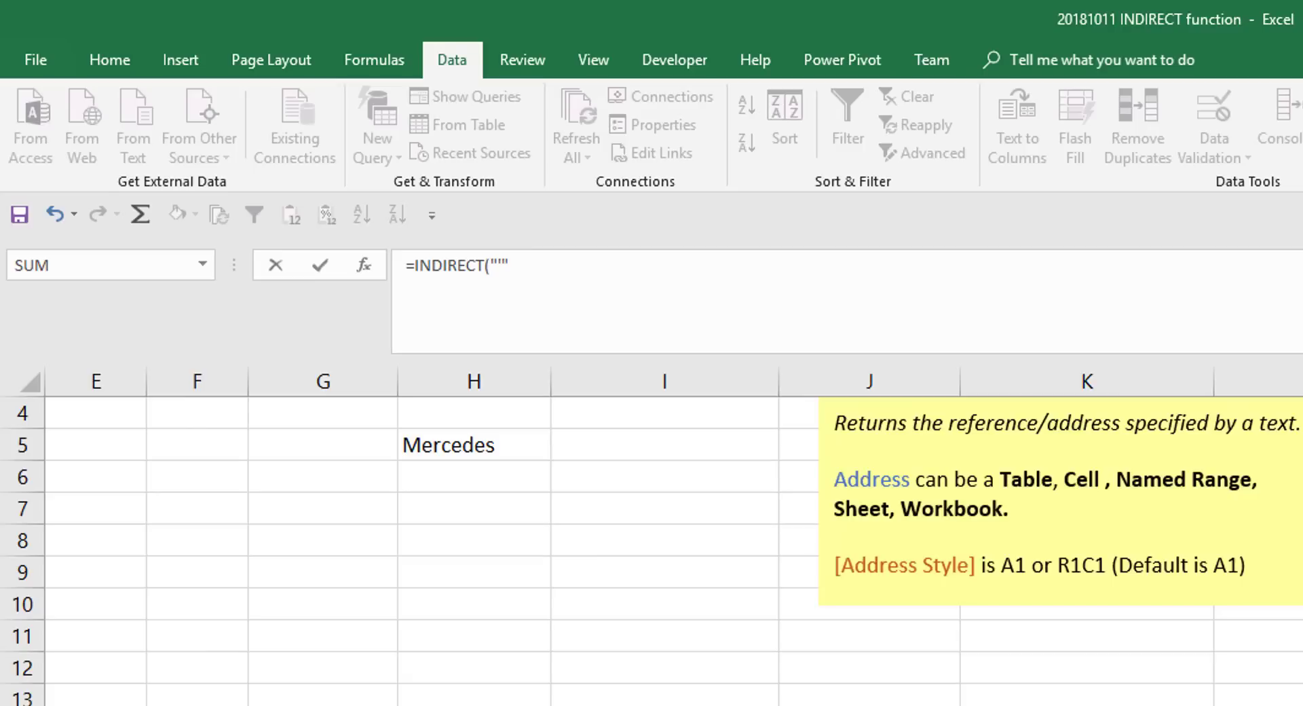
type("&")
key("Left")
key("F4")
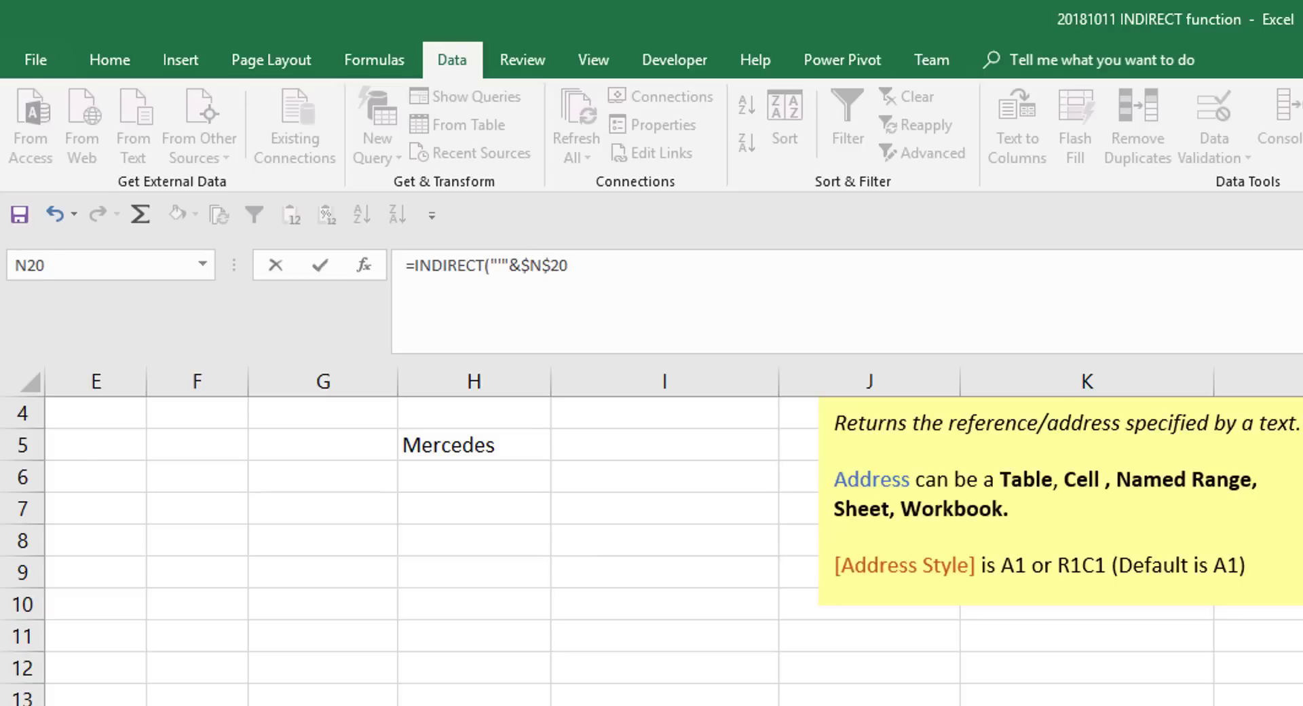
- Complete the N21 formula as =INDIRECT("'"&$N$20&"'"&"!"&"G15")
type("&\"'\"&\"!\"&\"G15")
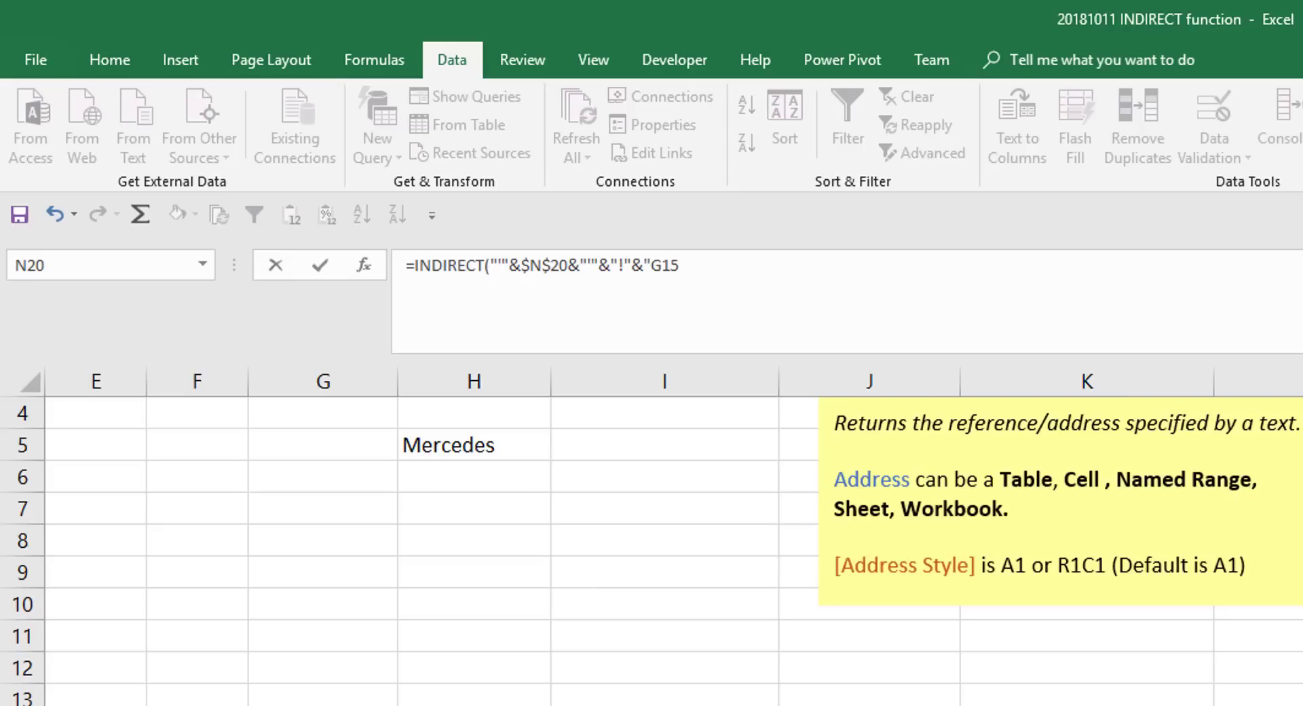
type("\")")
key("Return")
key("Up")
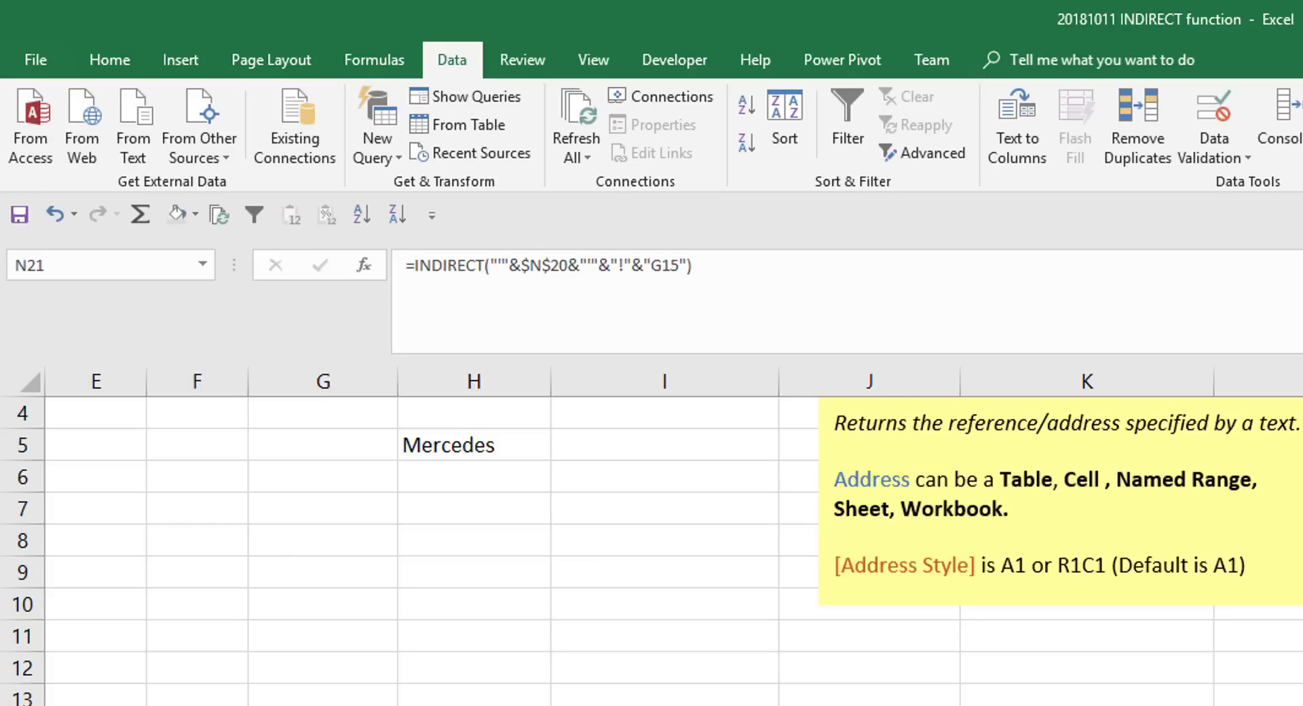
- Change the sheet name in N20 to My Sheet and check the INDIRECT result in N21
key("Up")
key("Up")
key("Down")
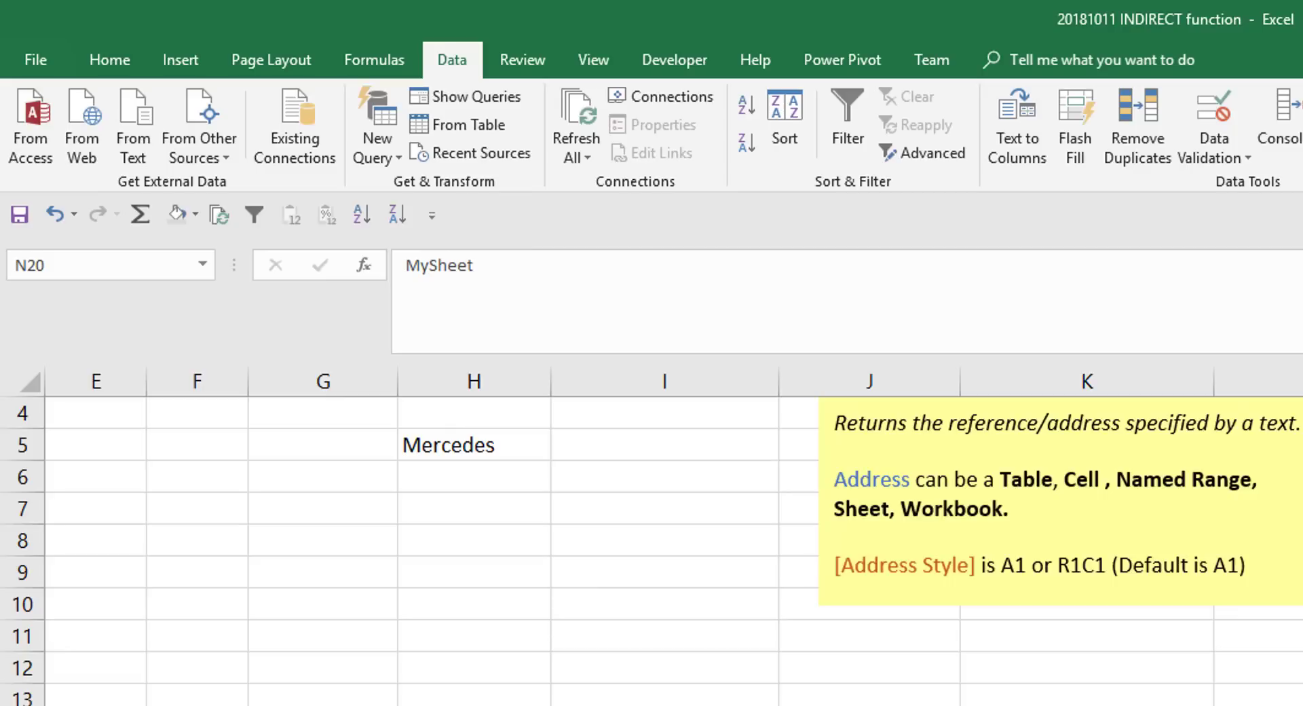
key("Down")
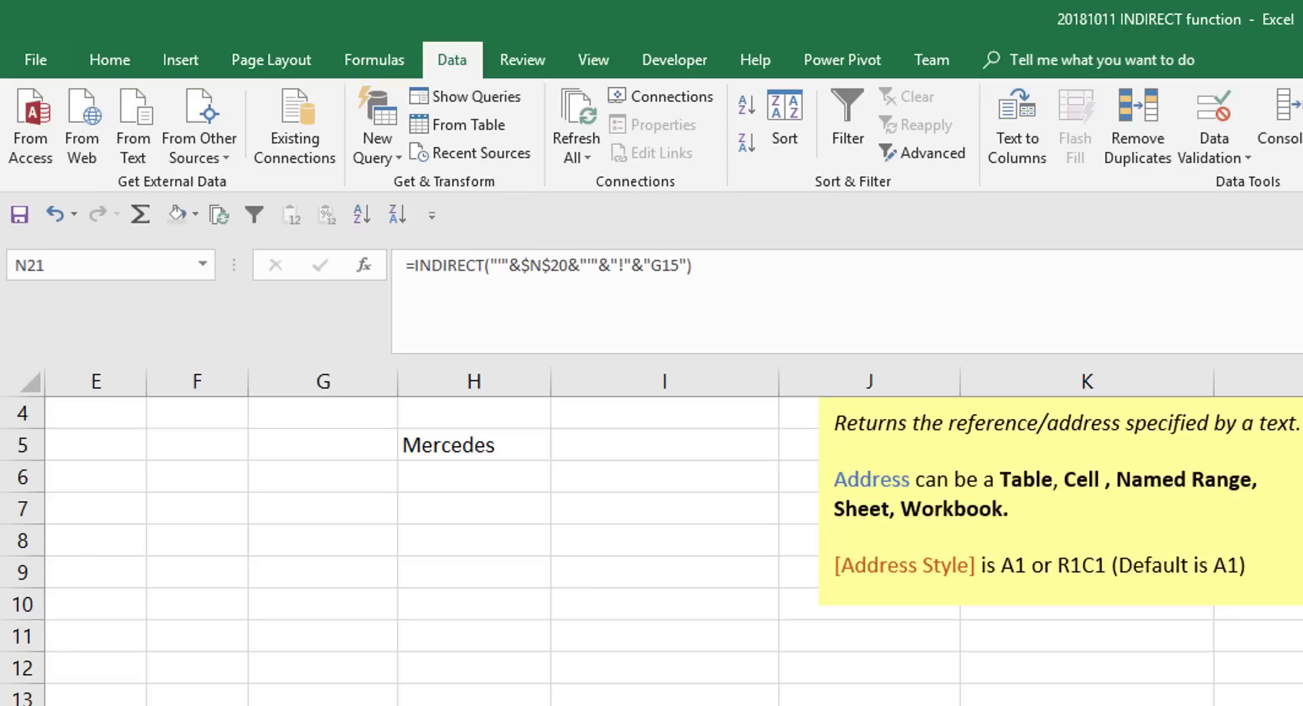
key("Up")
key("Down")
key("Up")
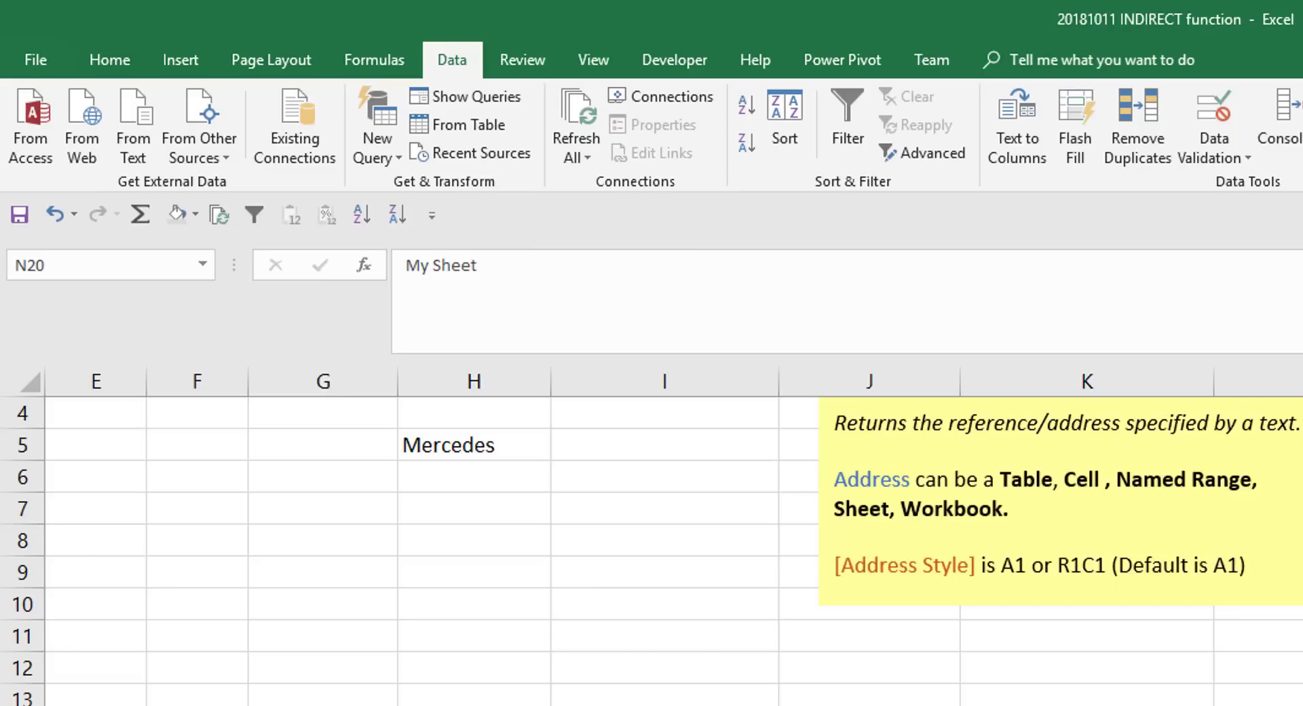
key("Down")
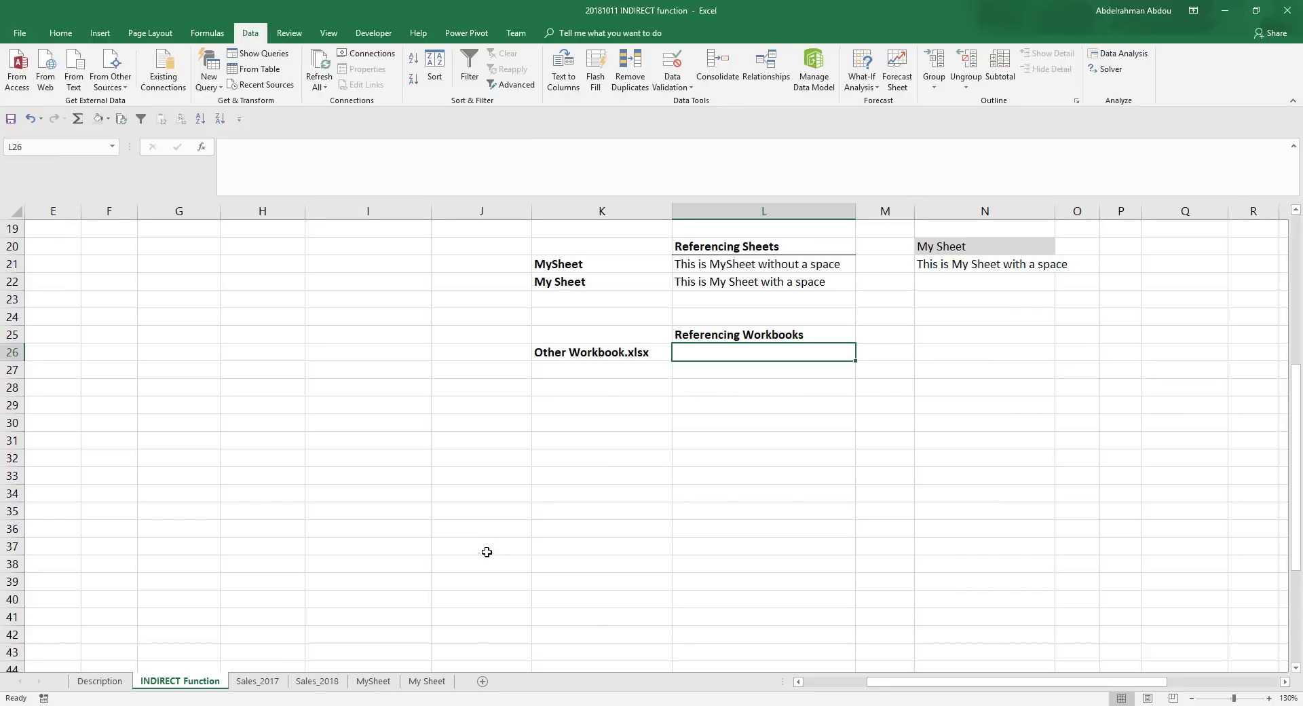
- Enter a direct reference in L26 to cell K8 on Sheet1 of the other workbook, ='[Other Workbook.xlsx]Sheet1'!$K$8
left_click_drag(587, 10, 595, 207)
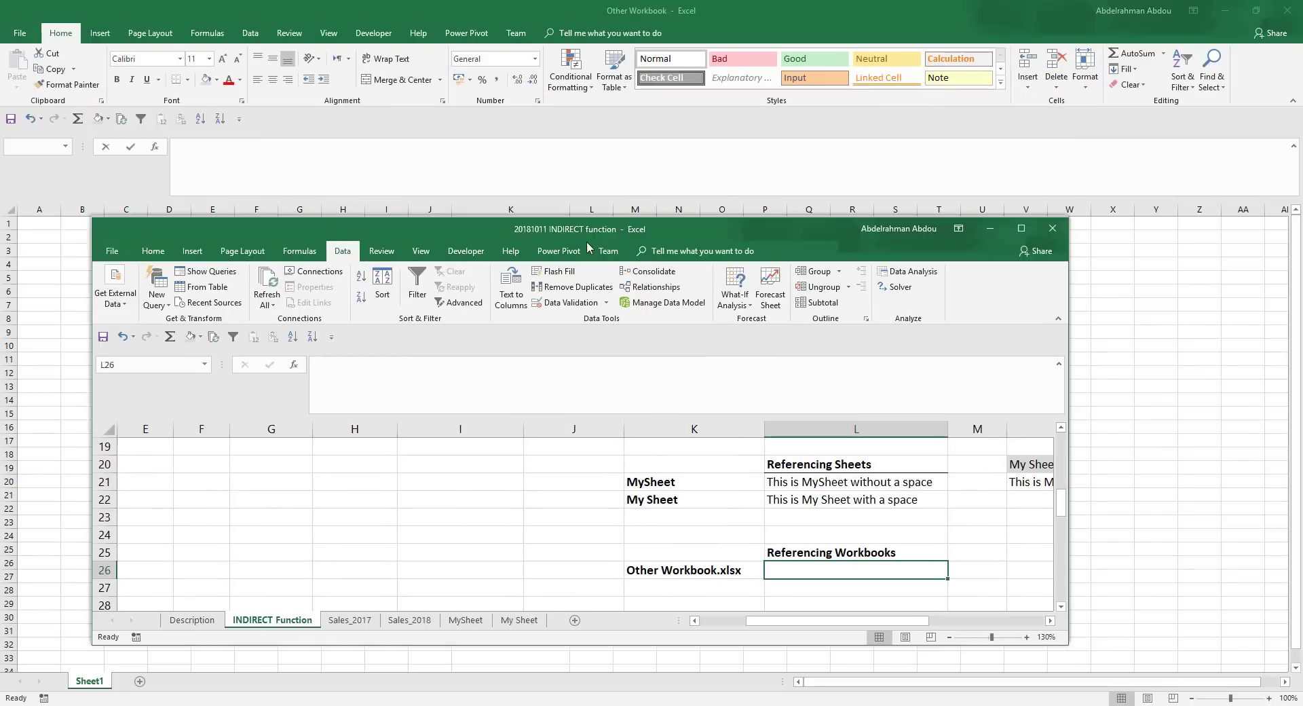
left_click(686, 17)
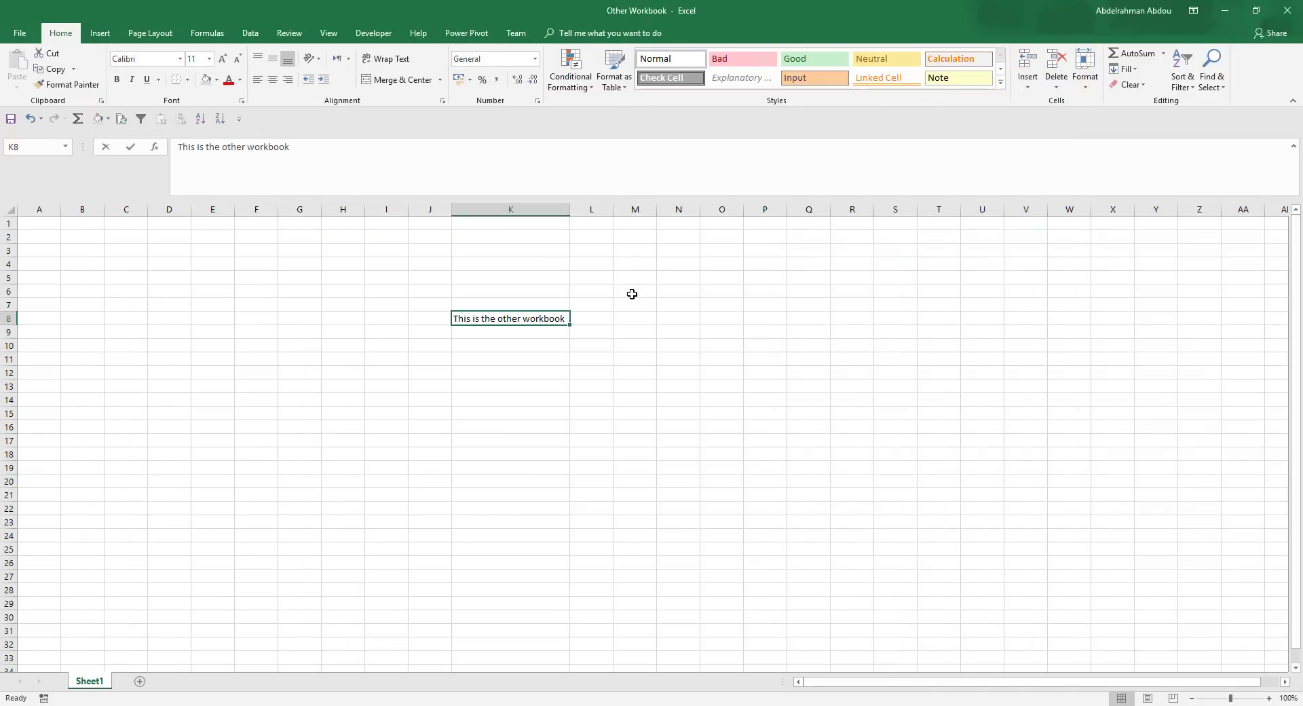
mouse_move(401, 701)
left_click(364, 661)
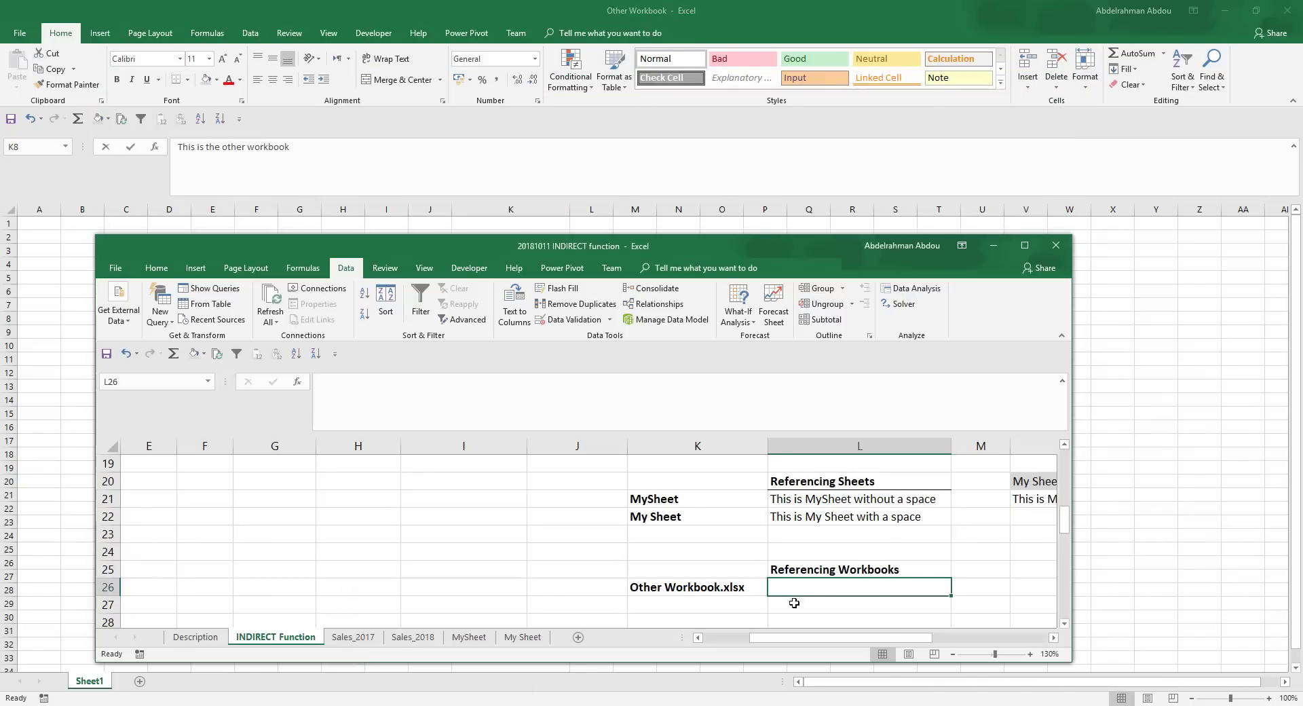
type("=")
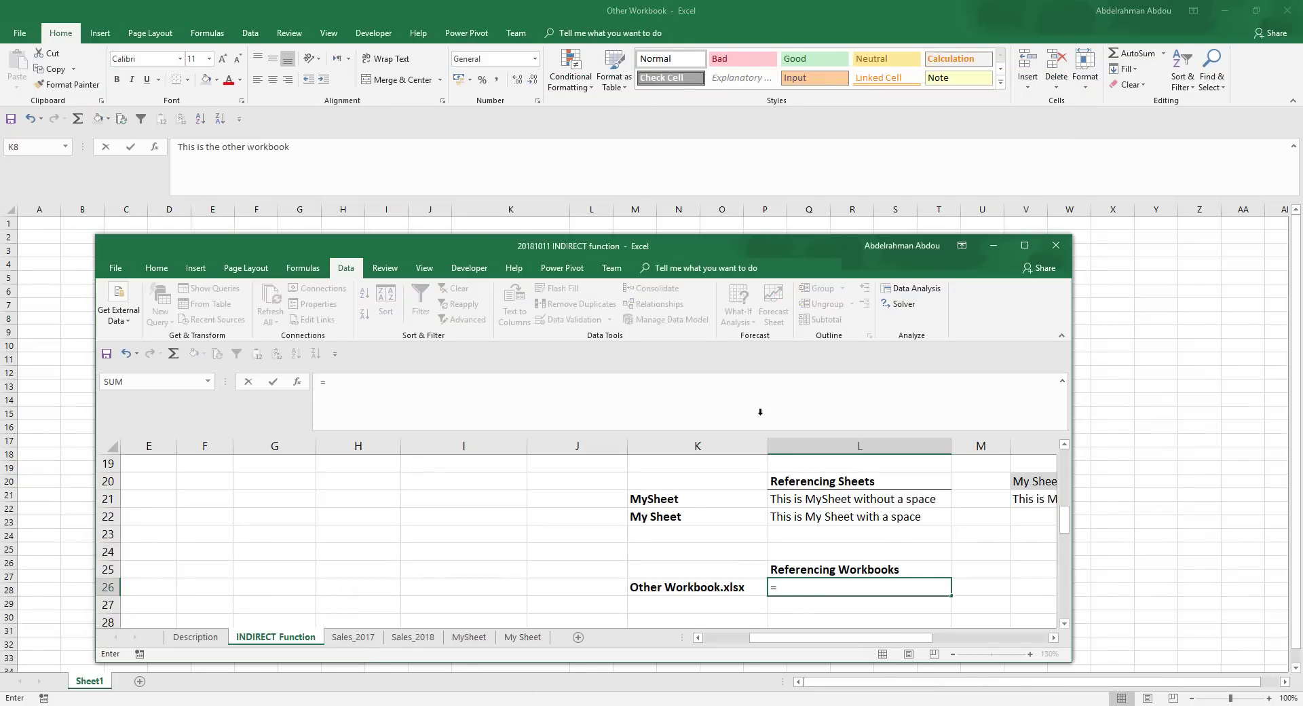
left_click(582, 10)
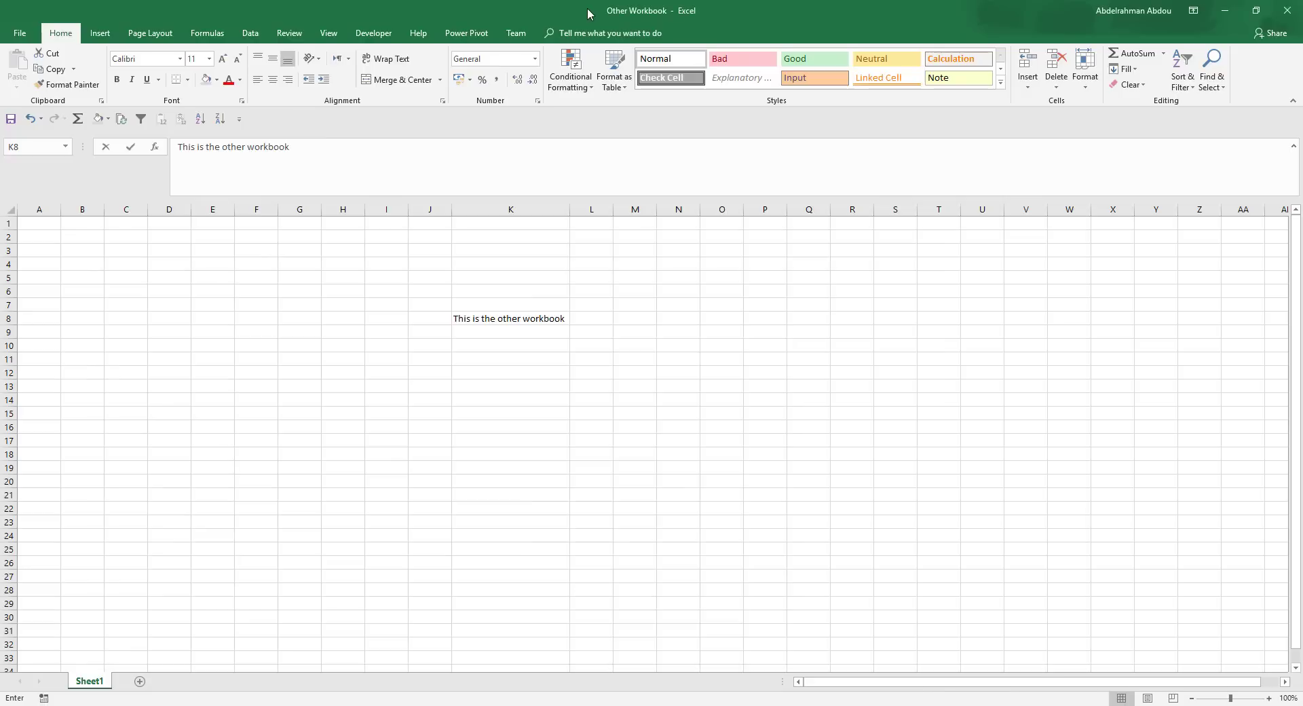
left_click(478, 318)
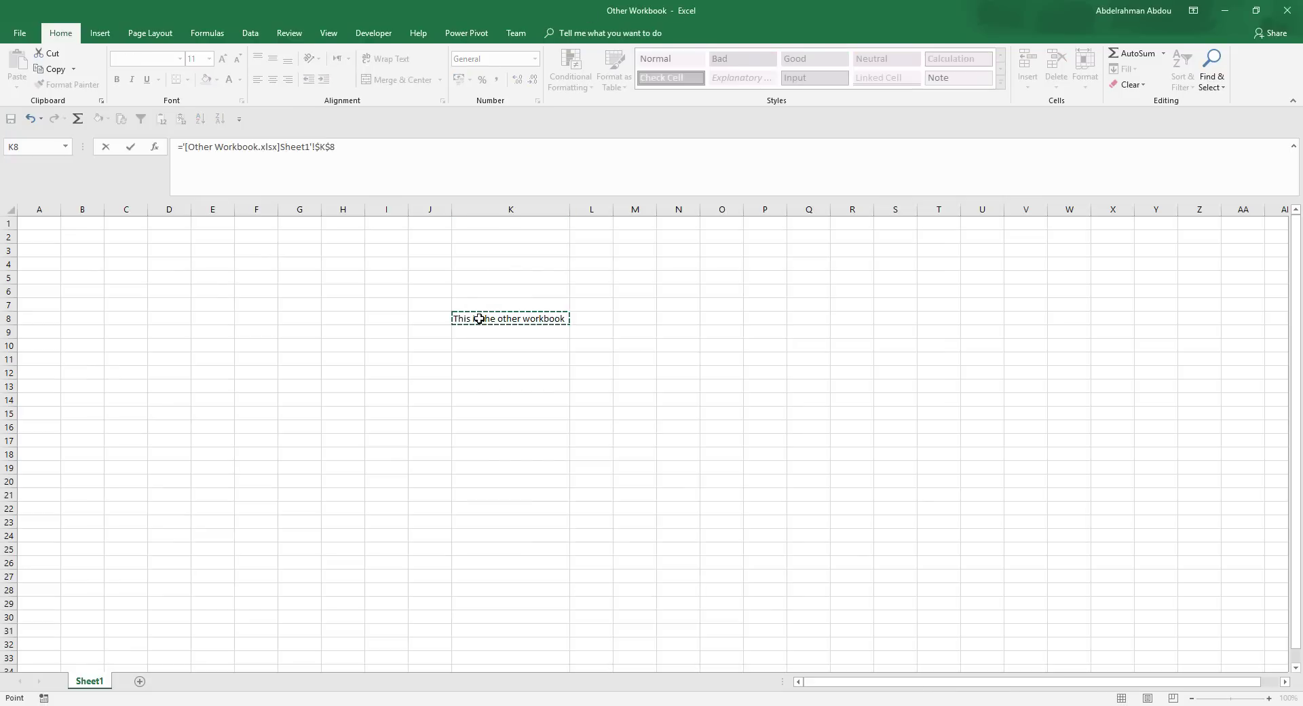
key("Return")
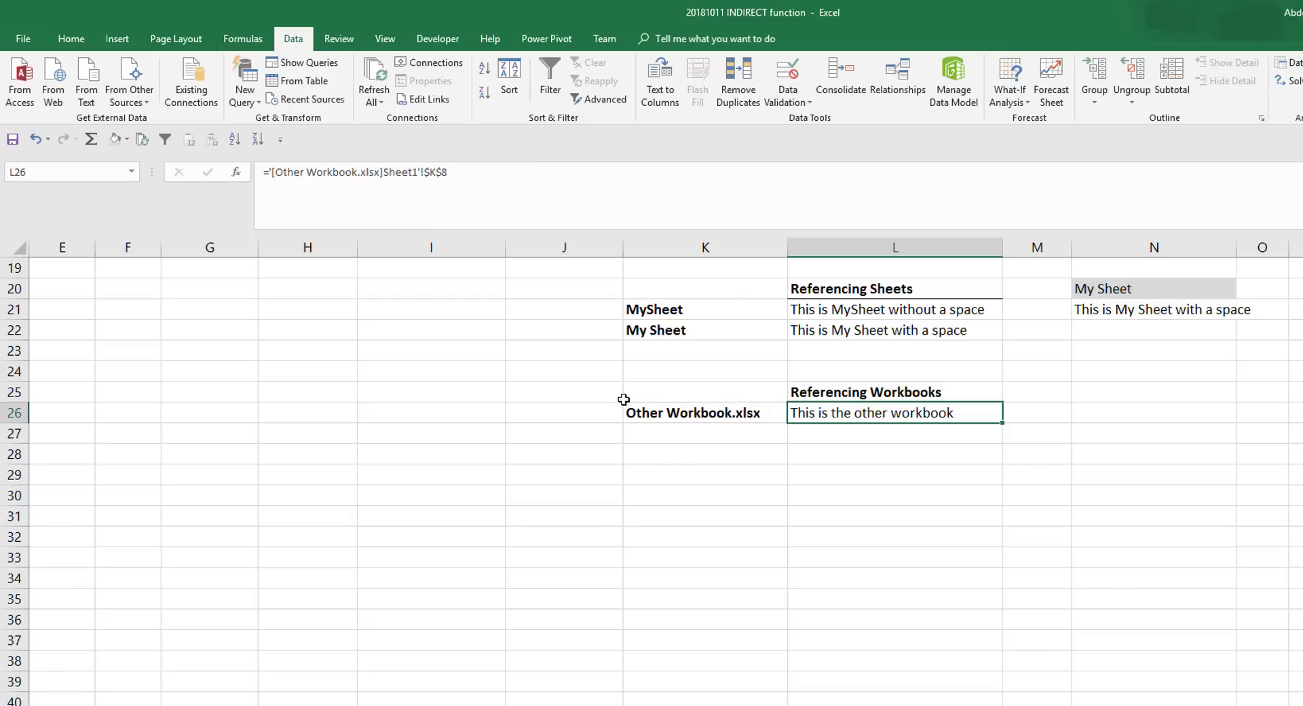
- Insert INDIRECT( before the reference in L26 and enclose the leading '[ in double quotes
left_click(272, 173)
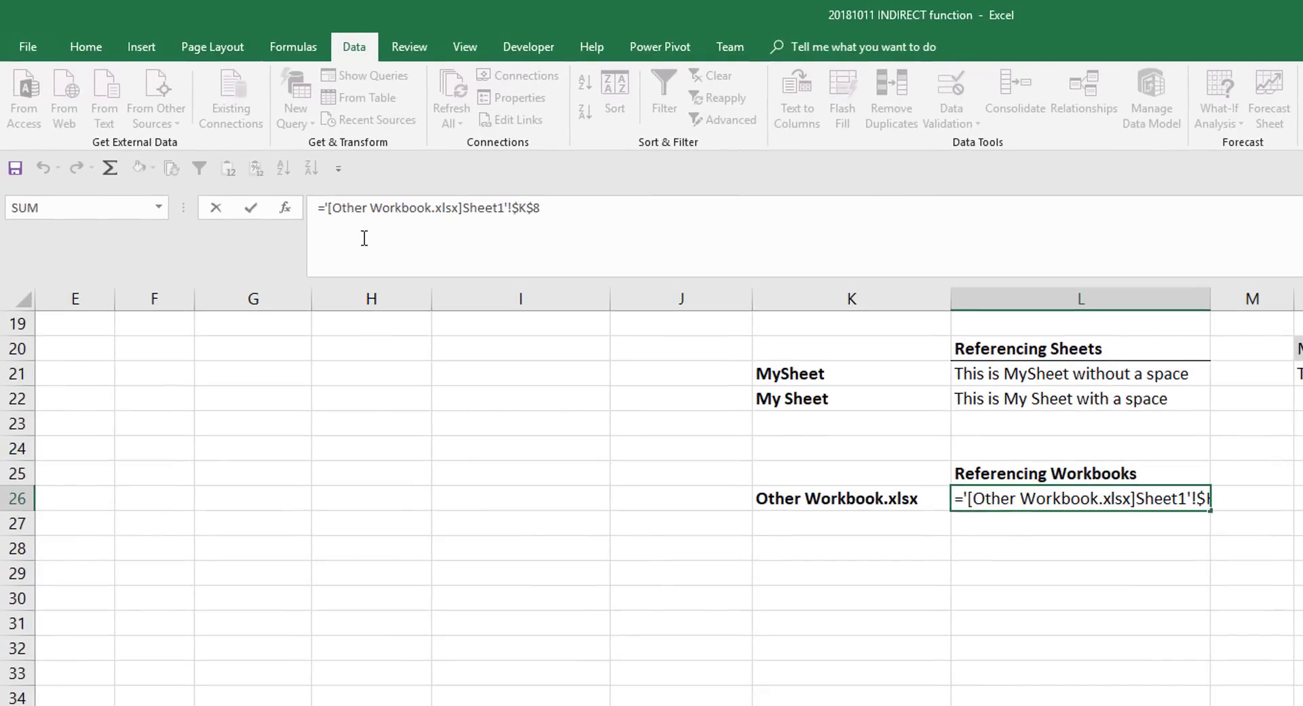
type("indir")
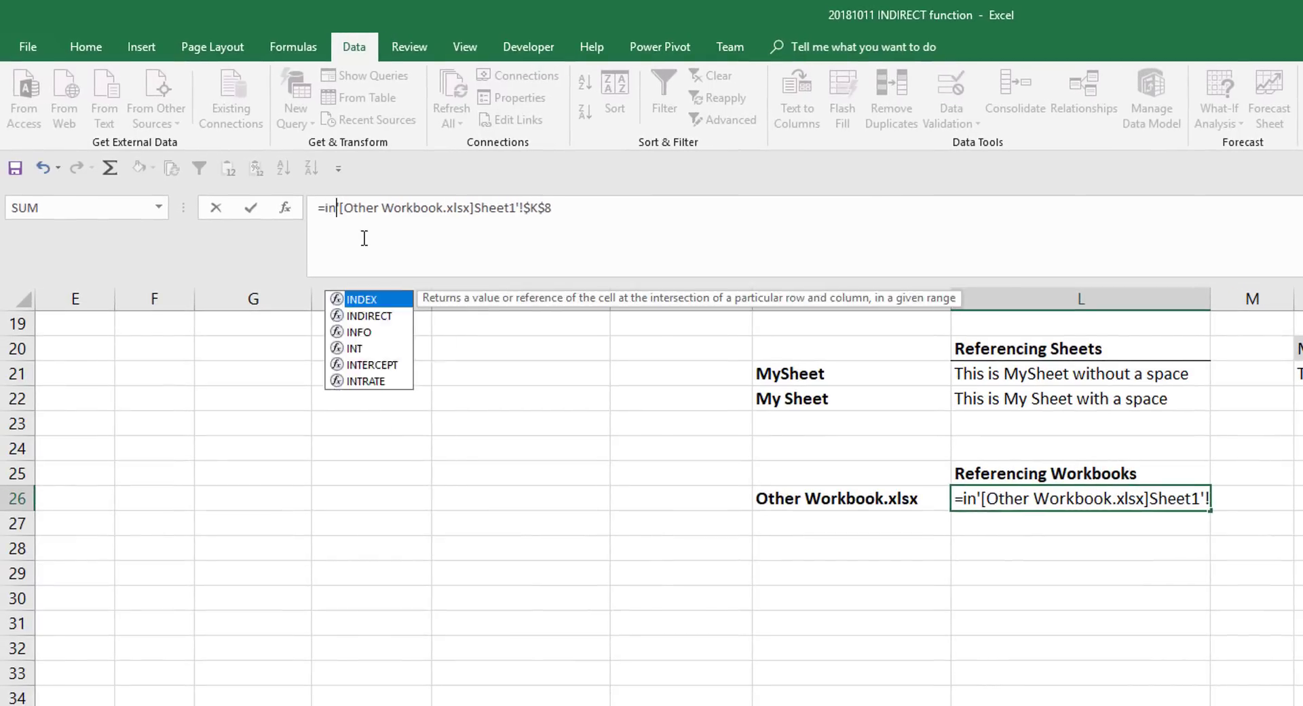
key("Tab")
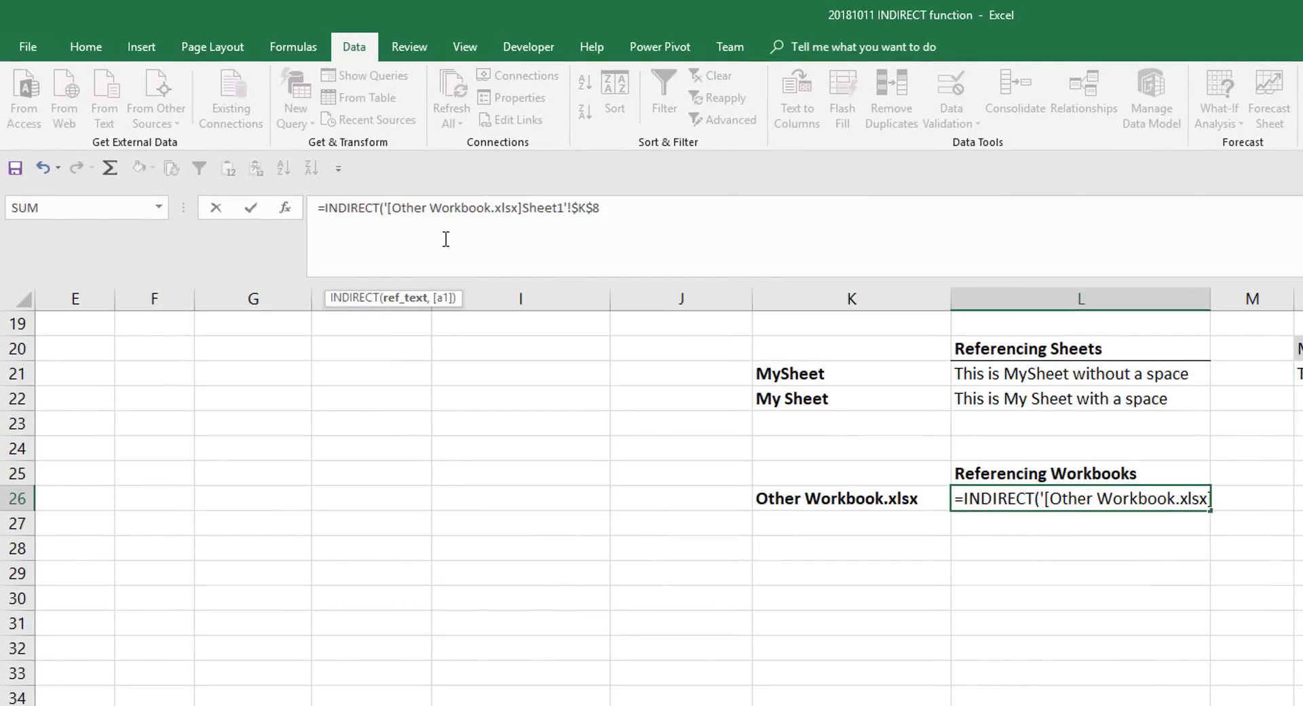
type("\"'[")
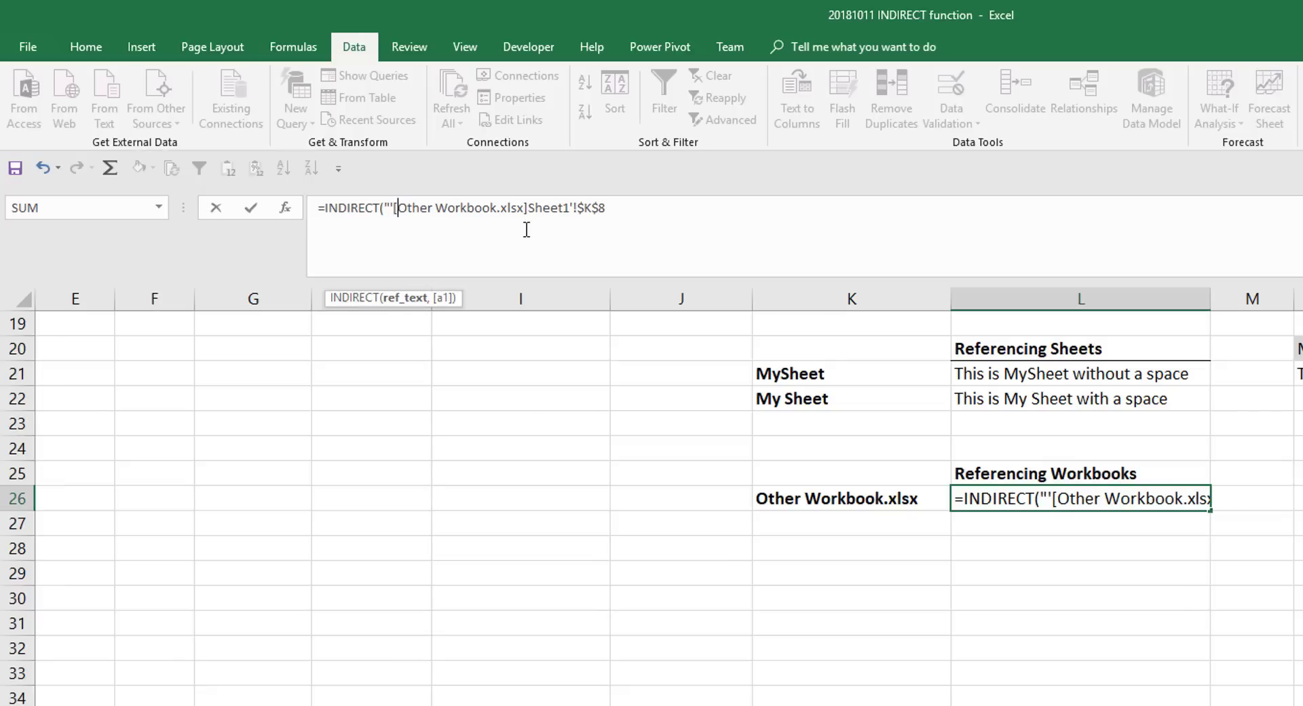
type("\"")
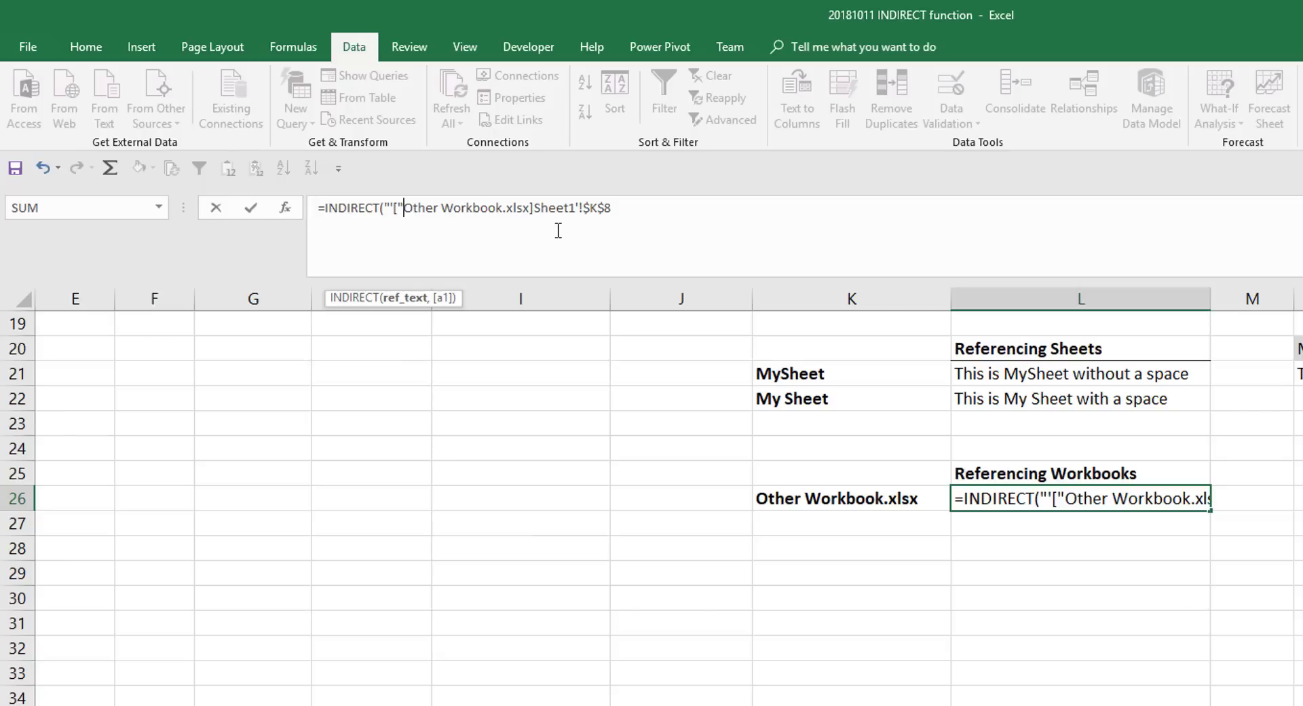
- Replace the typed workbook name in the L26 formula with a concatenated reference to K26, followed by &" before ]Sheet1
left_click_drag(529, 214, 407, 214)
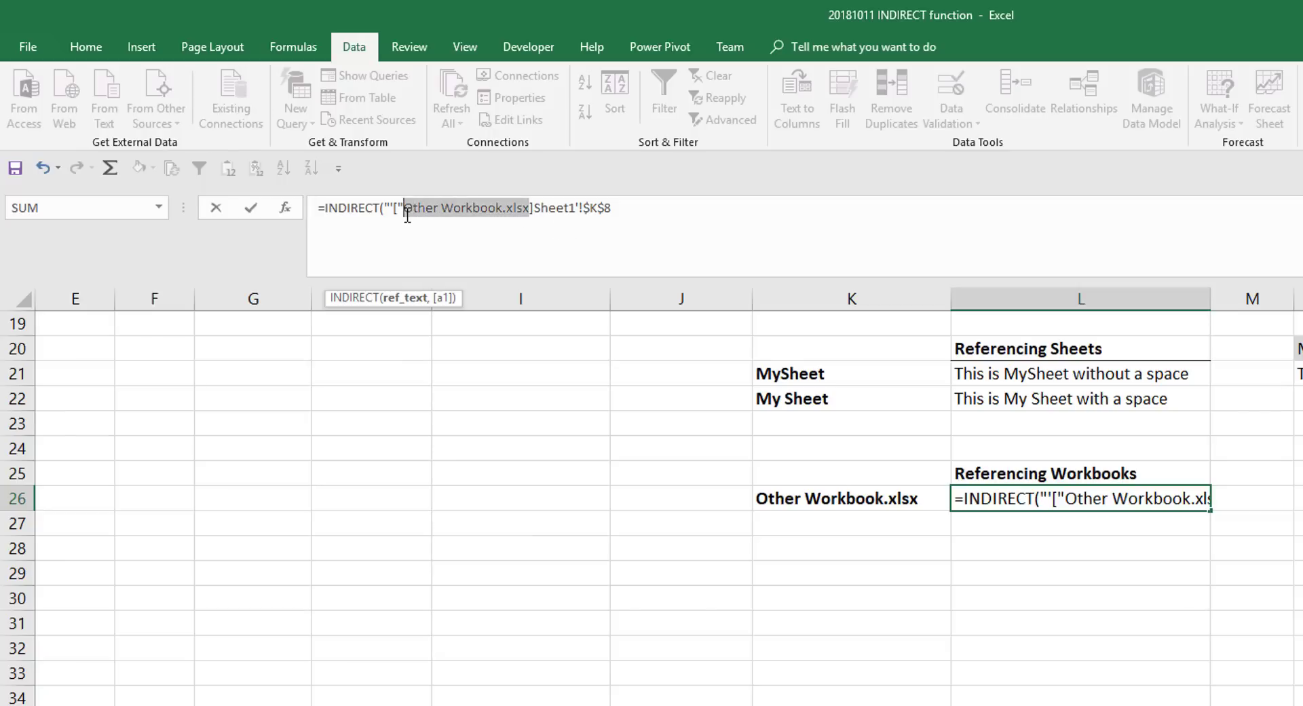
key("End")
left_click_drag(530, 207, 404, 207)
key("BackSpace")
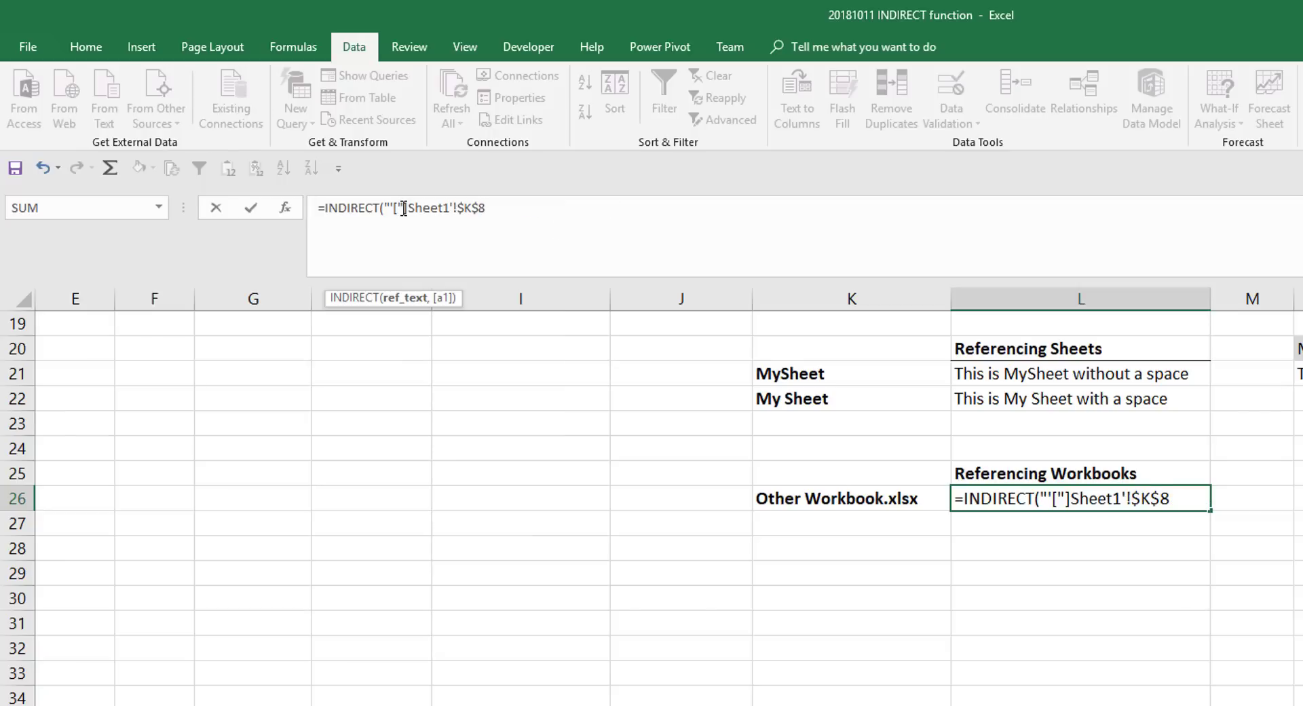
type("&")
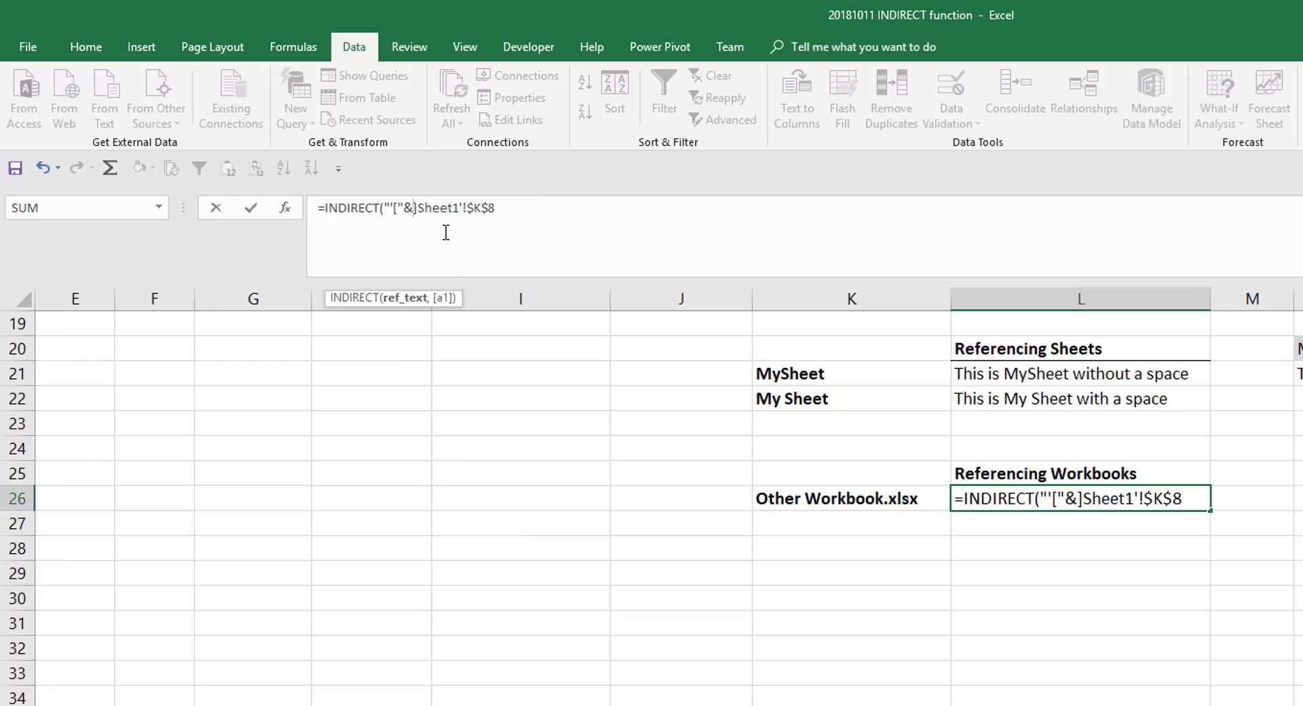
left_click(799, 497)
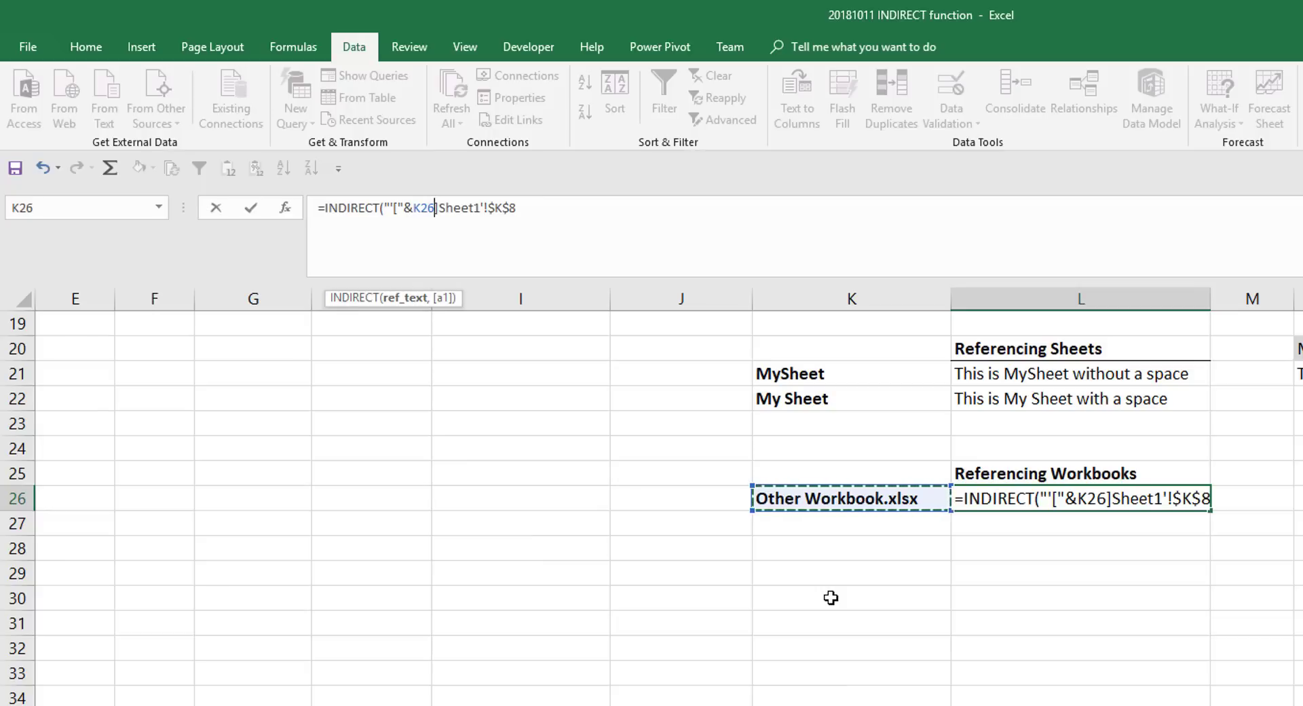
type("&\"")
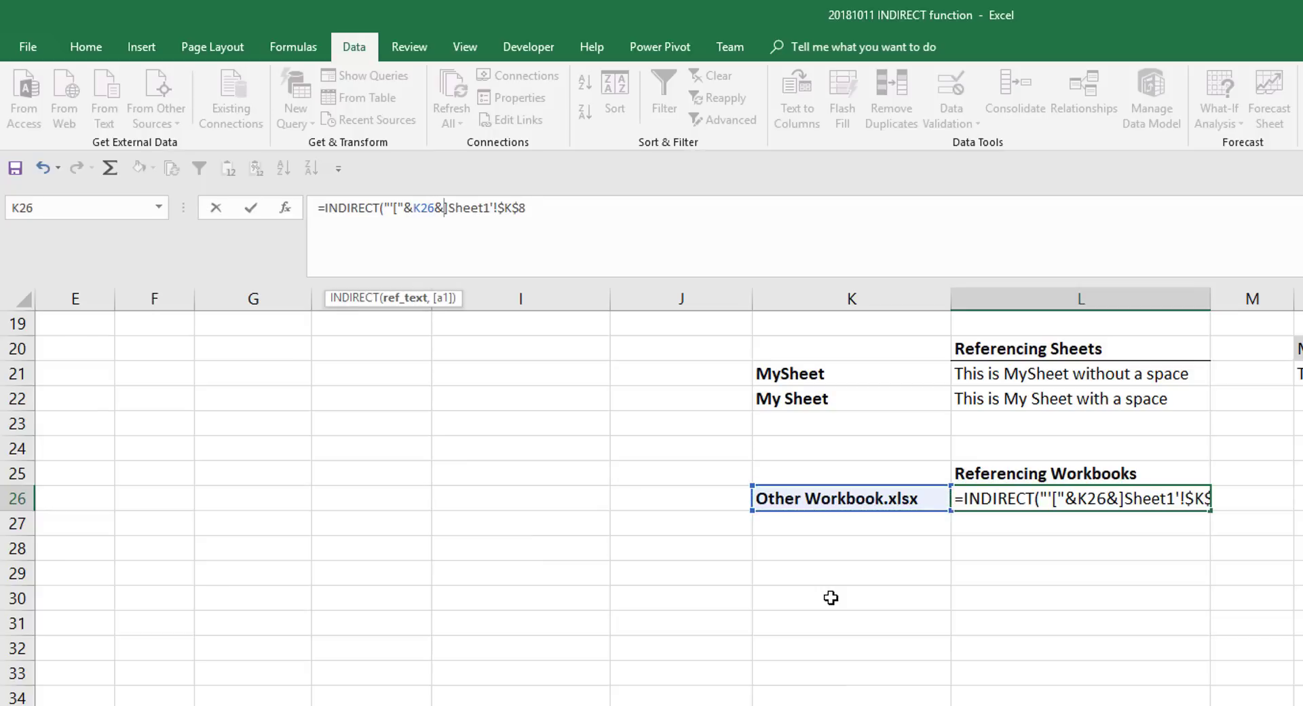
- Complete and enter the L26 formula as =INDIRECT("'["&K26&"]Sheet1'!$K$8") and check its result
left_click(543, 210)
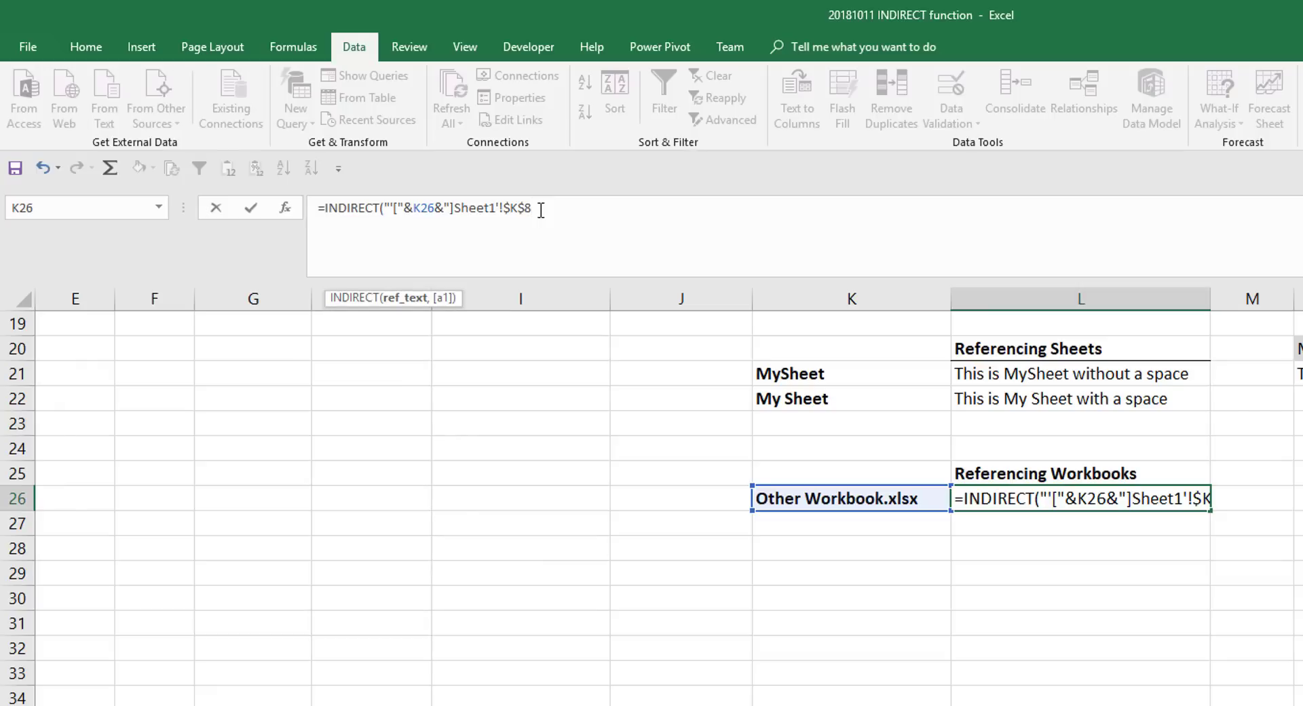
type("\"")
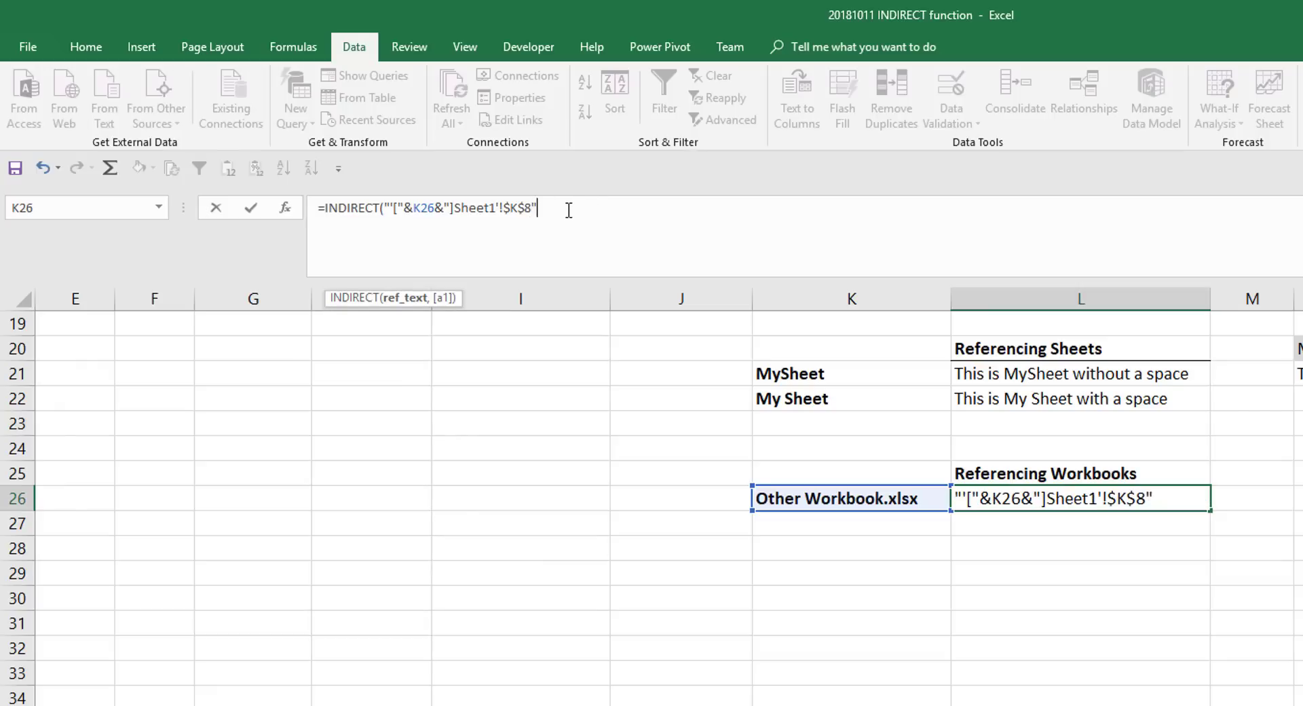
type(")")
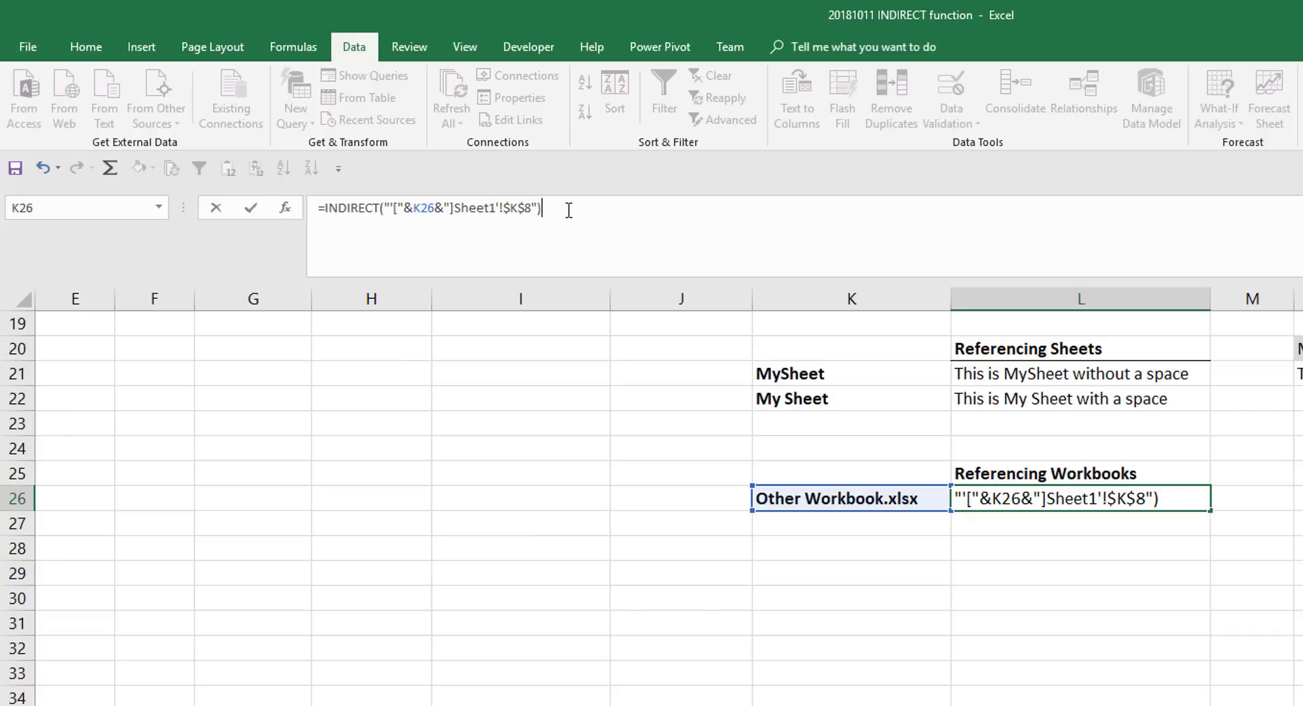
key("Return")
left_click(1005, 498)
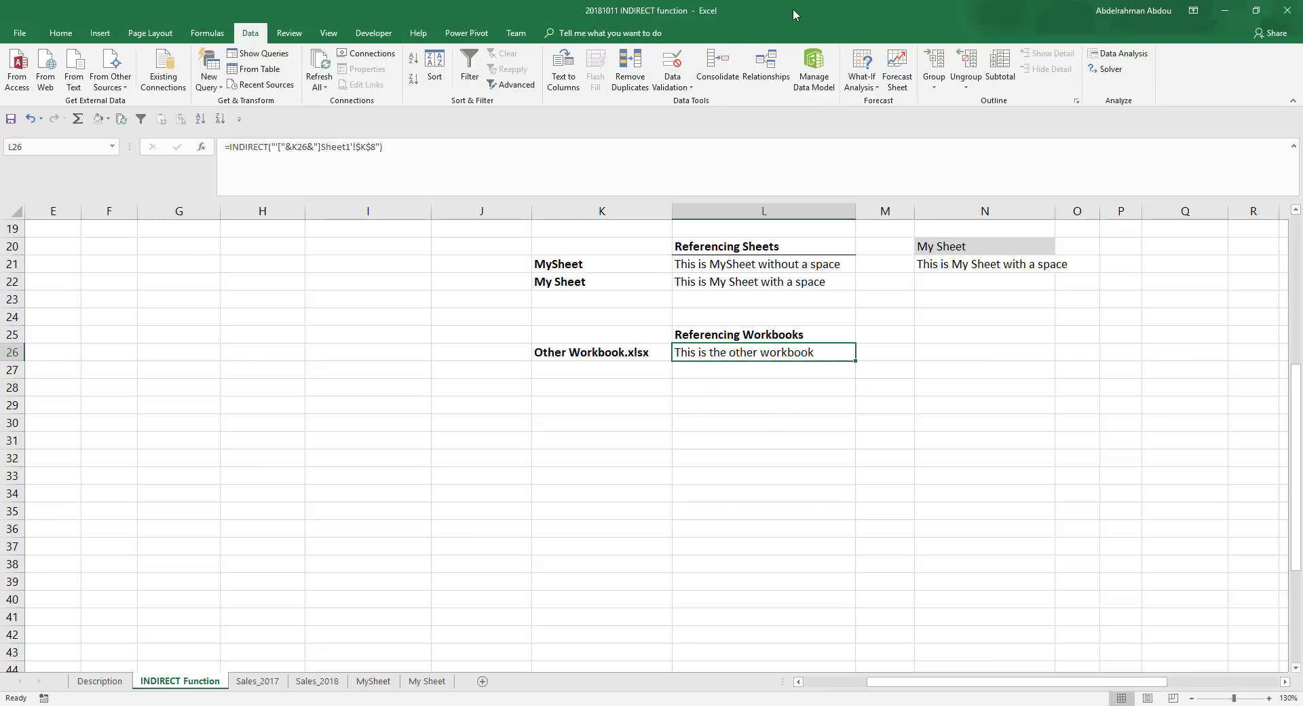
- Uncover the Other Workbook window behind the main workbook and close it without saving its changes
left_click_drag(792, 9, 661, 169)
left_click_drag(617, 257, 617, 247)
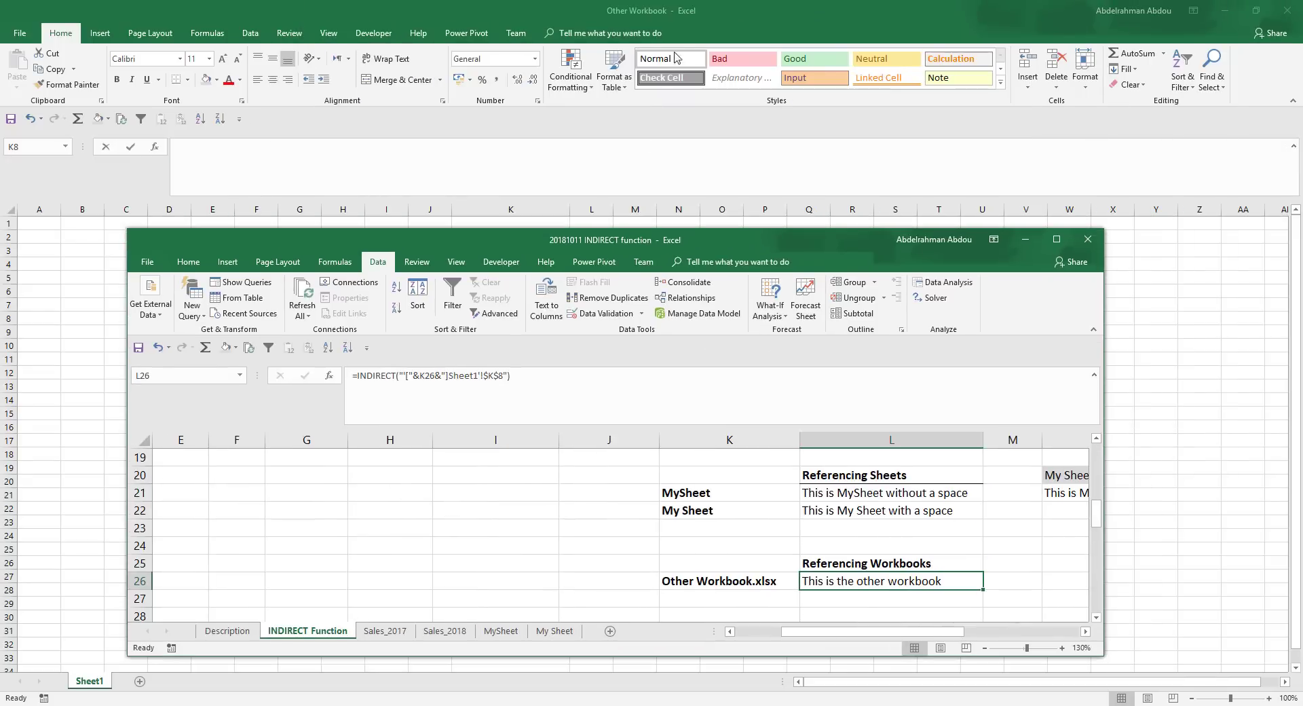
left_click(713, 3)
left_click(1284, 7)
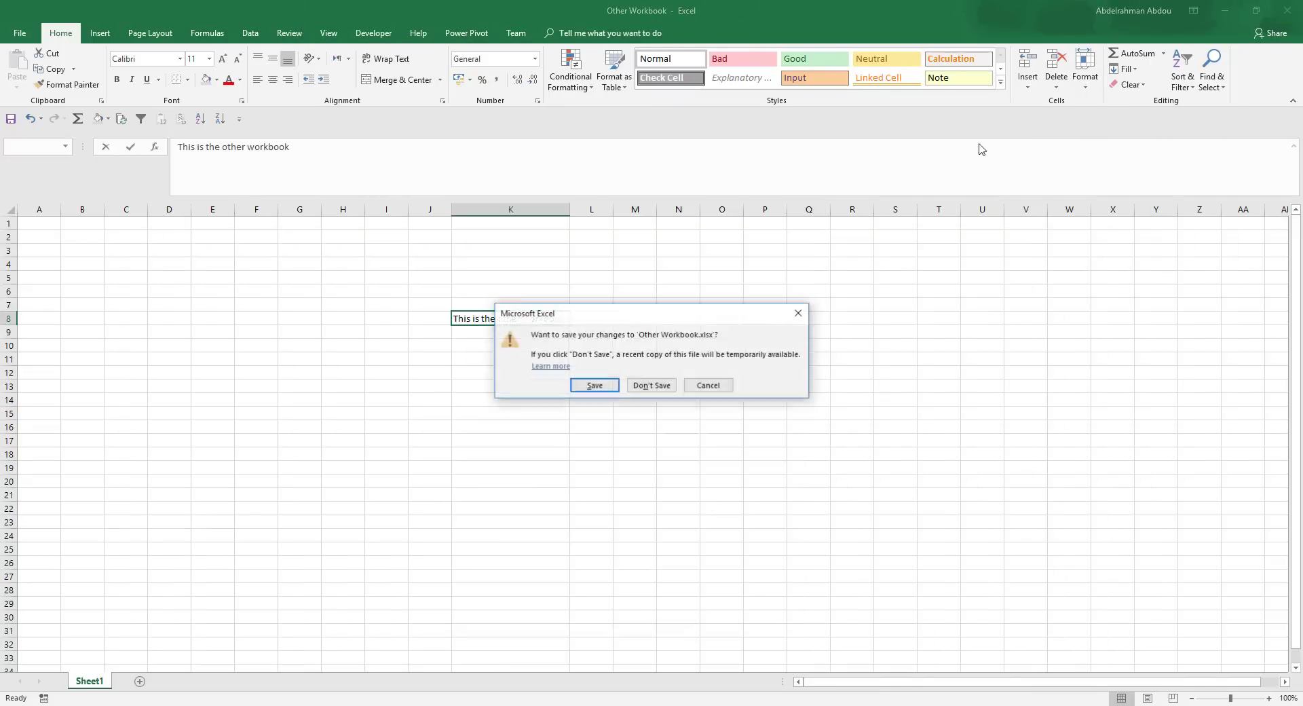
left_click(651, 383)
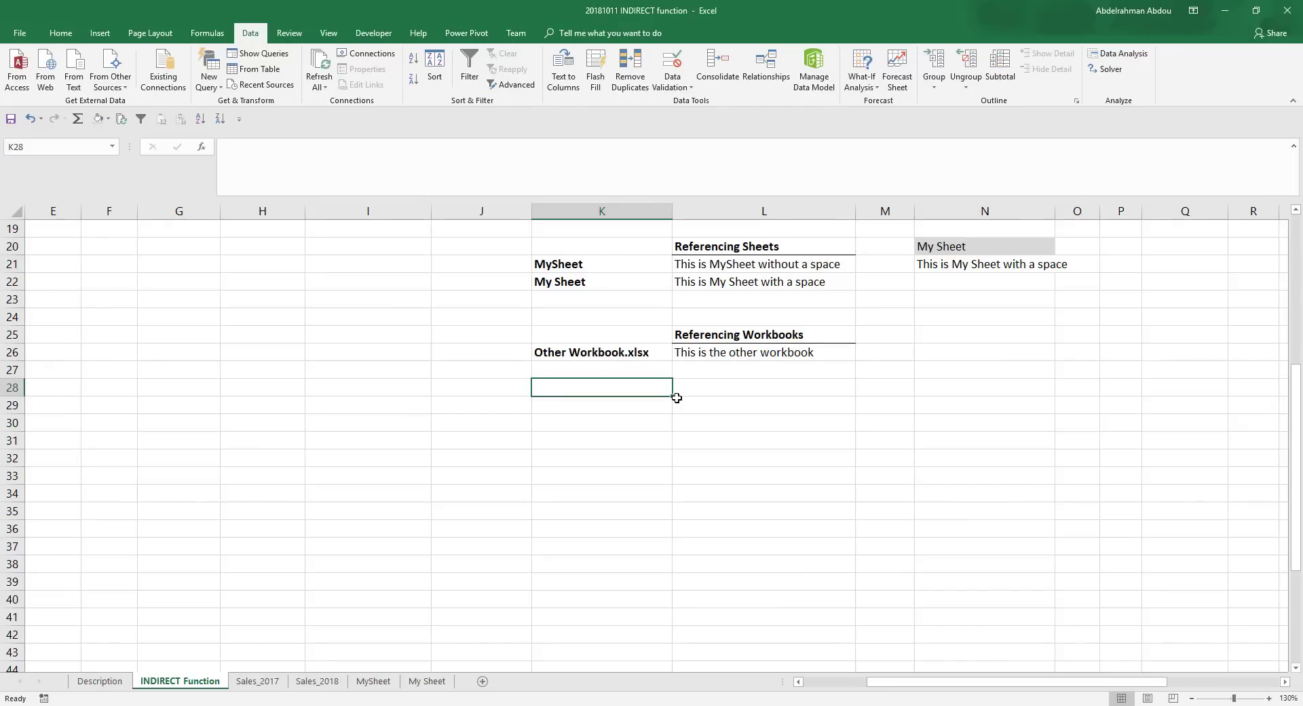
- Force a recalculation by entering 4 in K28, clear that cell again, and inspect the INDIRECT formula in L26
type("4")
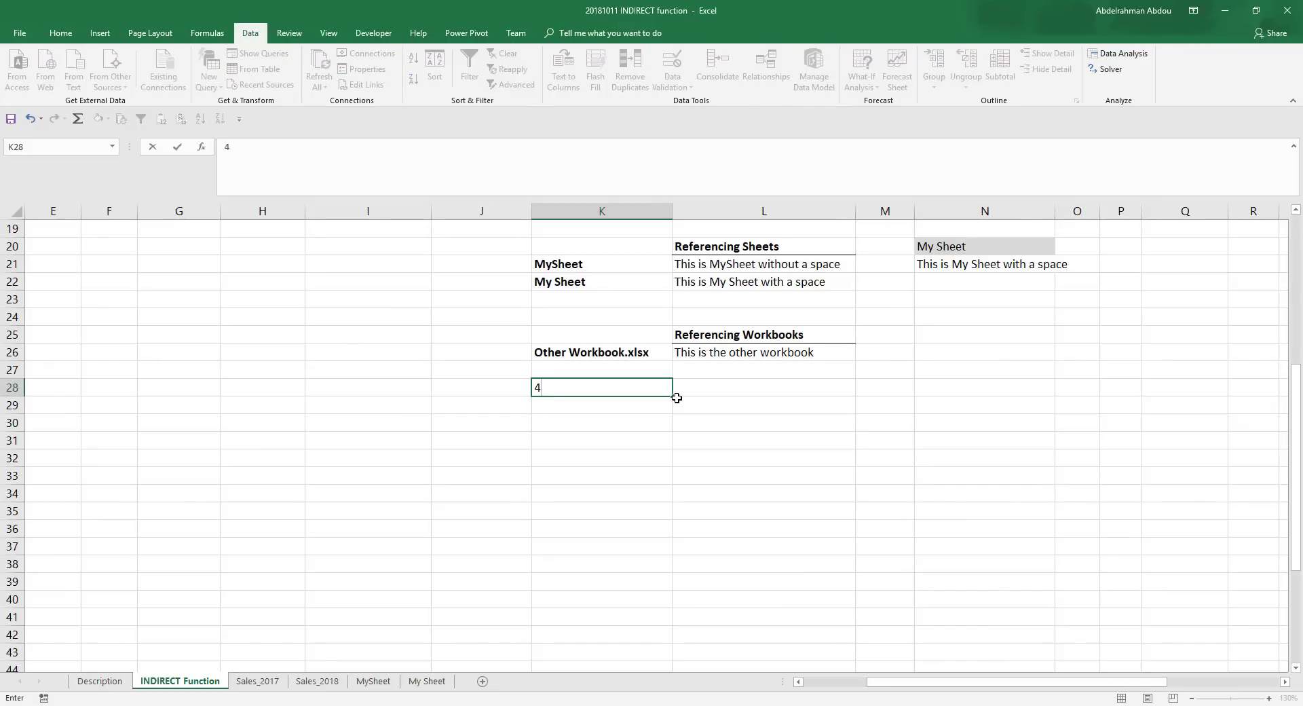
key("Return")
key("Up")
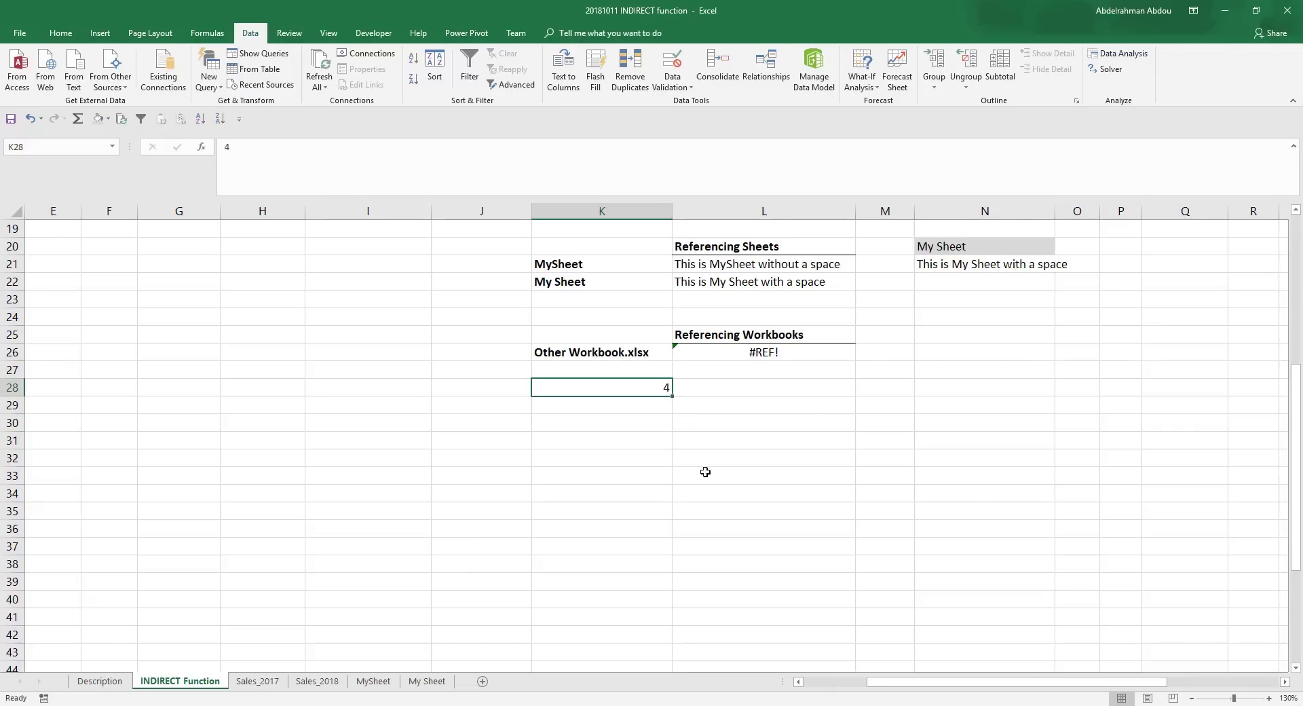
key("Delete")
left_click(800, 355)
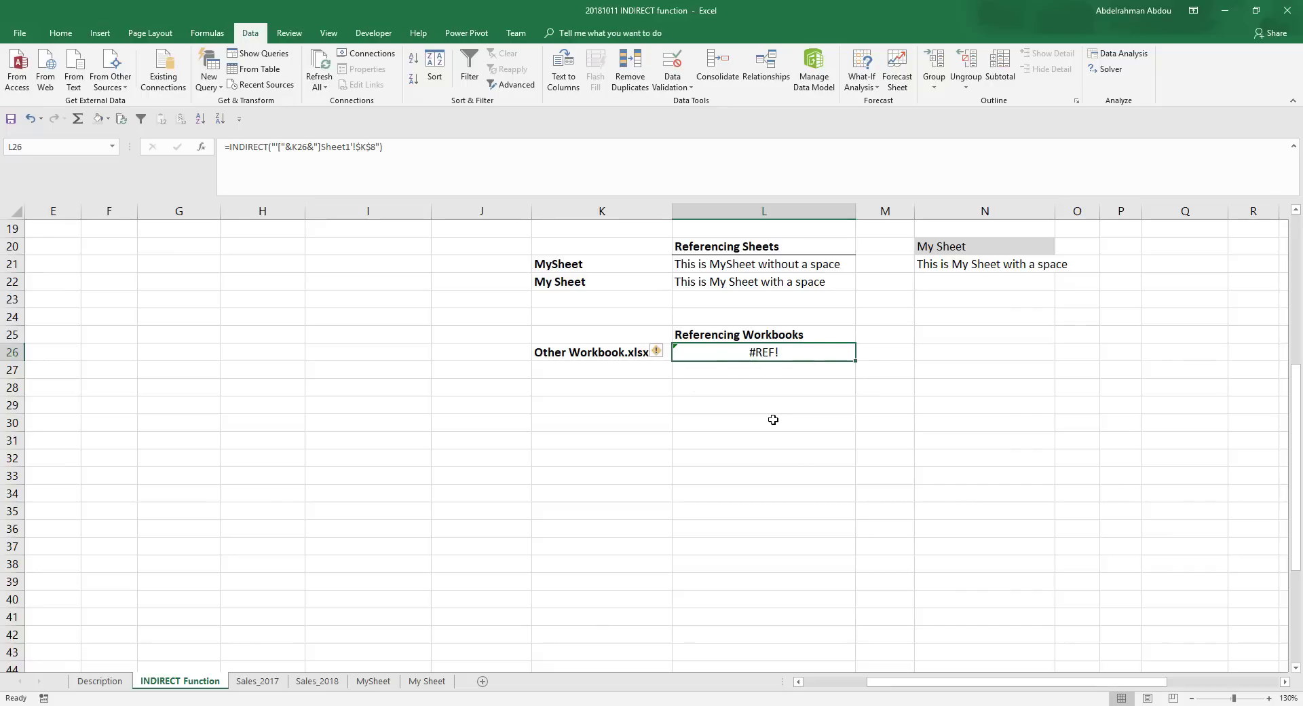
scroll(766, 419, "up", 5)
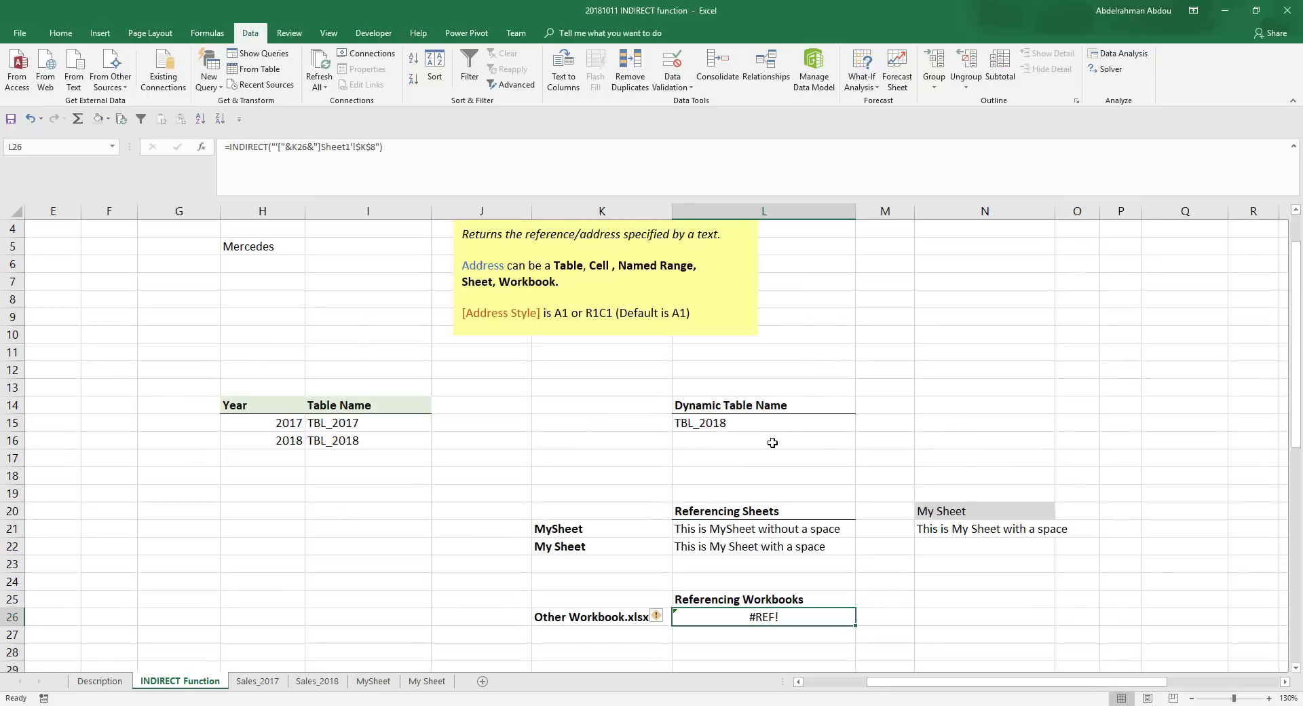